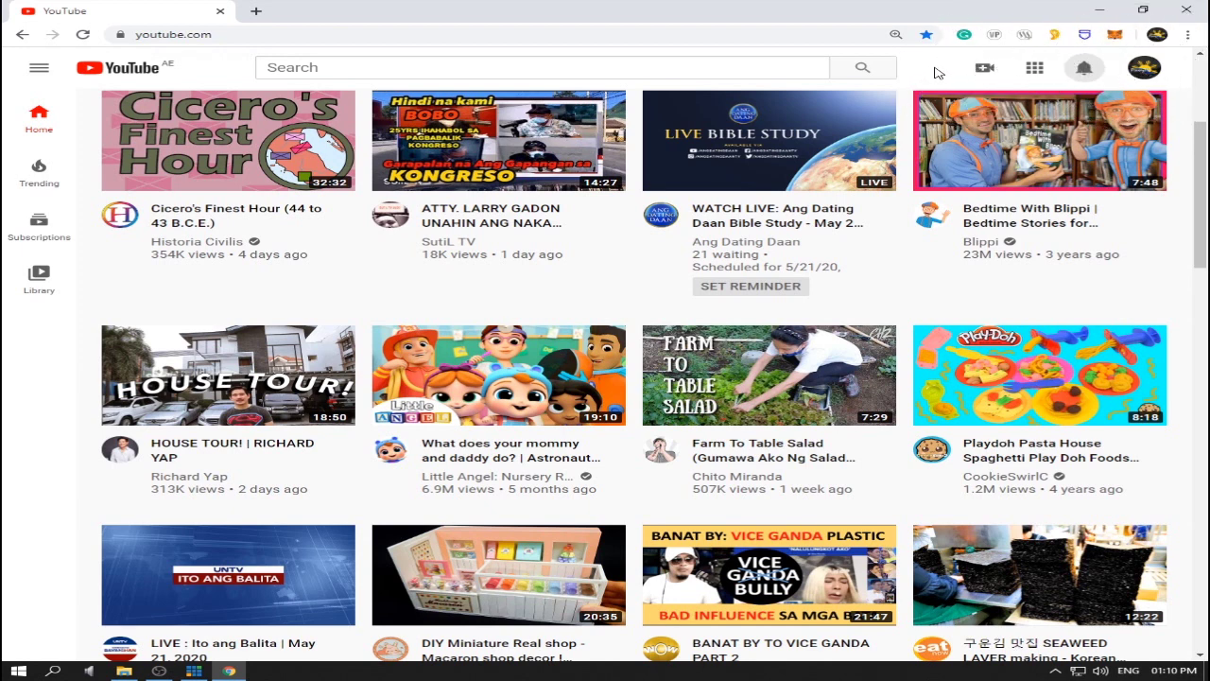
Choose Go live from YouTube's Create (camera) menu to open live streaming
click(985, 72)
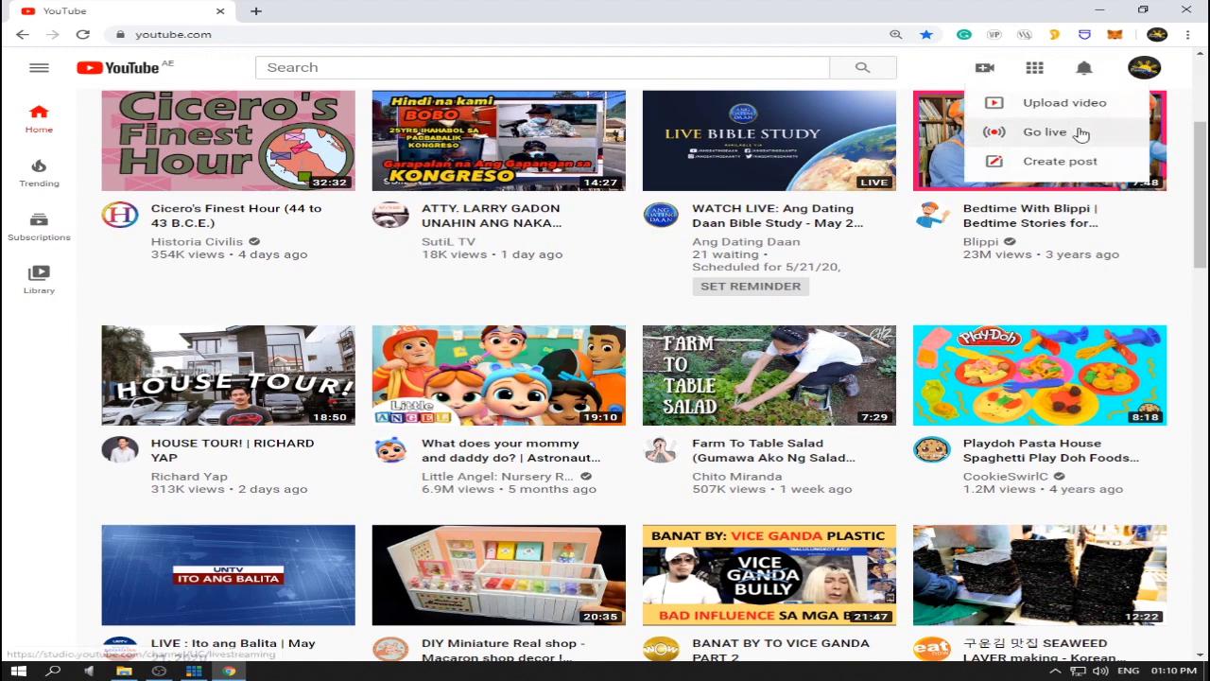
click(1080, 134)
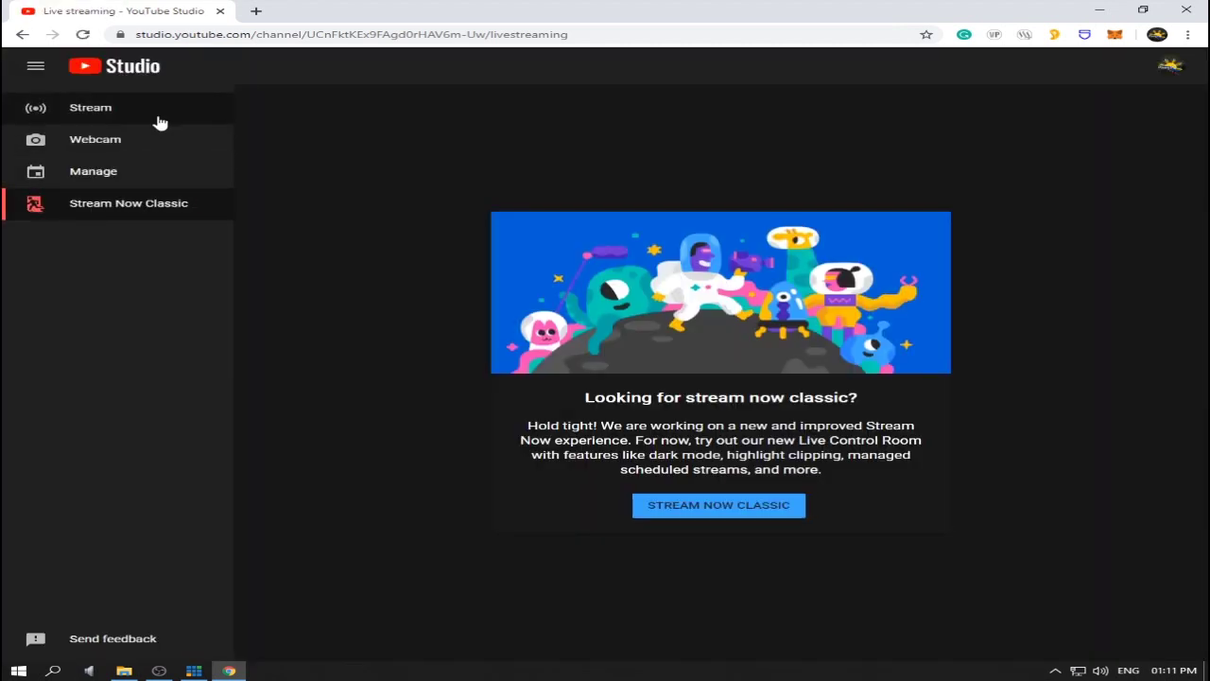
Open the Stream page, switch to the classic Events list, and skip the feedback survey
click(158, 121)
click(156, 120)
click(110, 110)
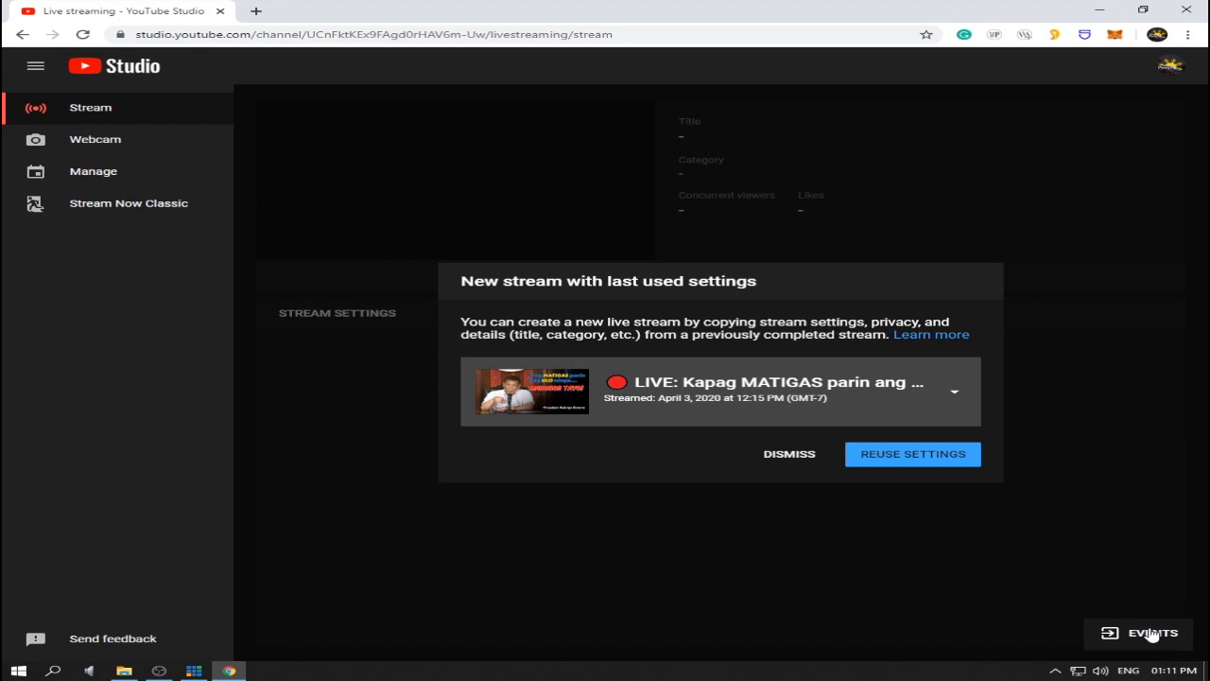
click(1151, 634)
click(1106, 633)
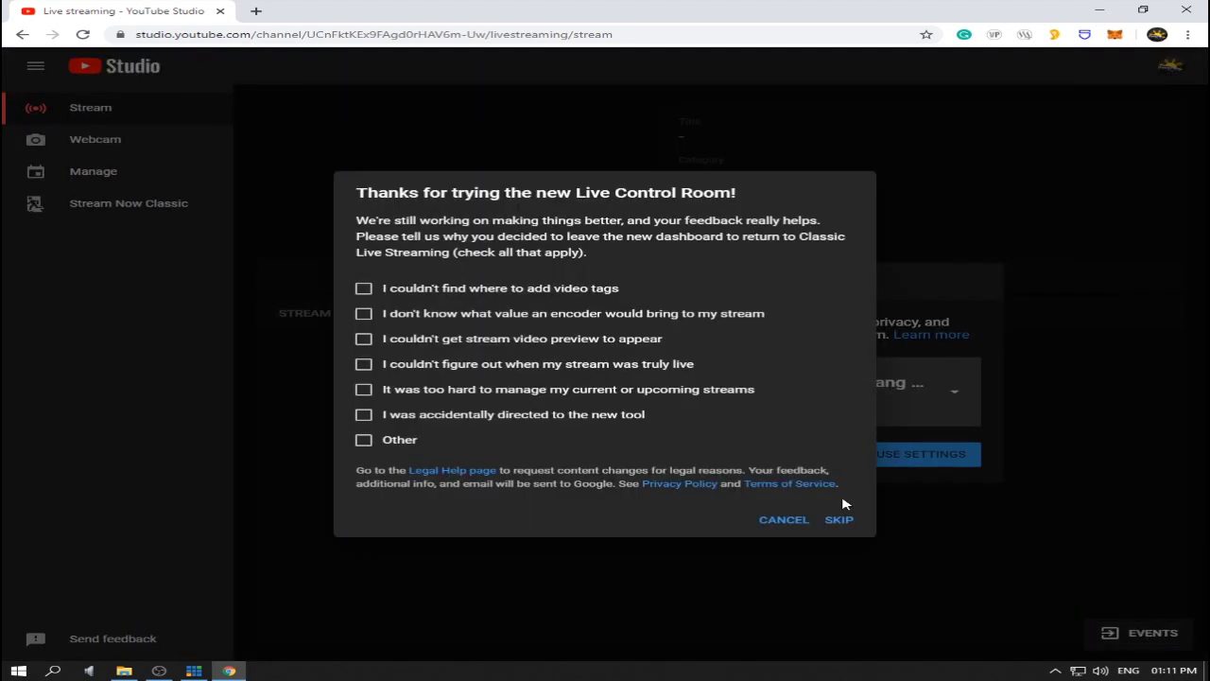
click(839, 520)
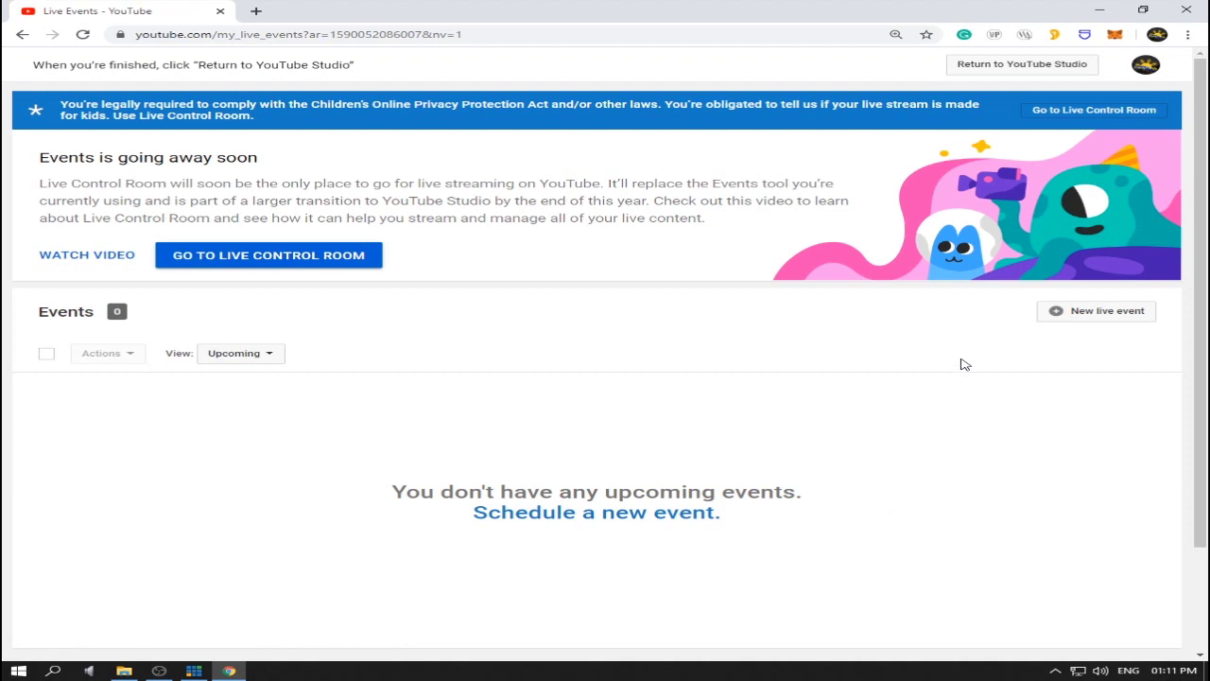
Start a new live event and place the cursor in its Title field
click(1055, 313)
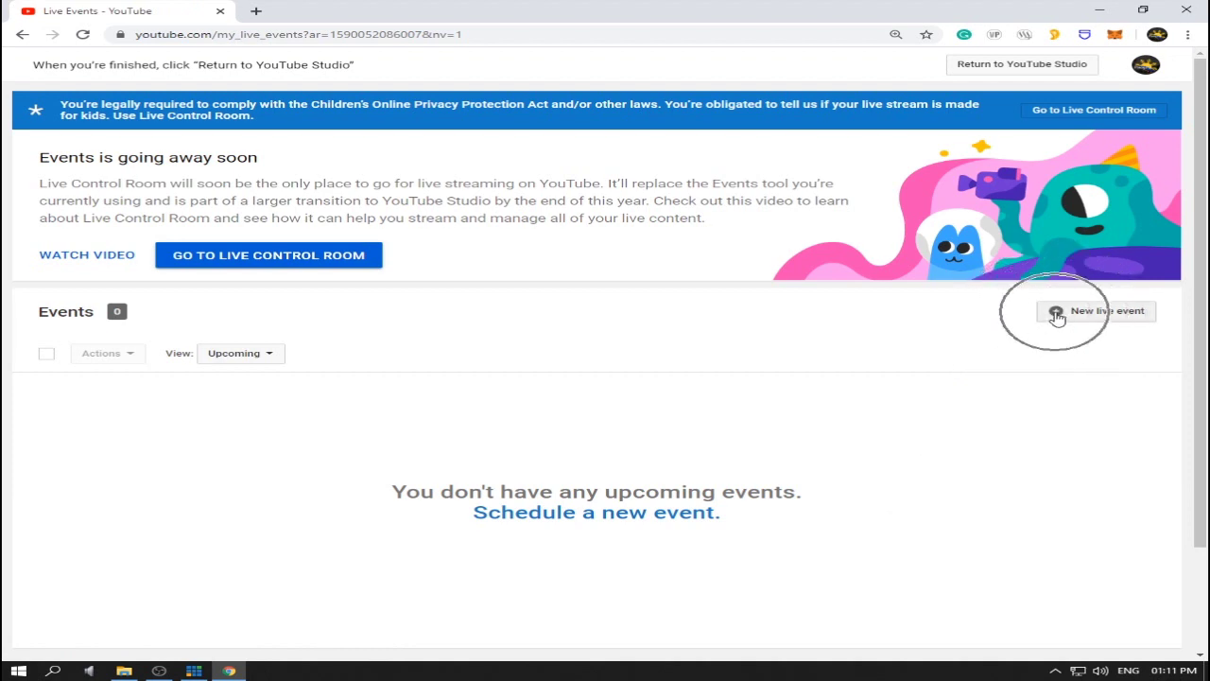
click(1057, 315)
click(1057, 316)
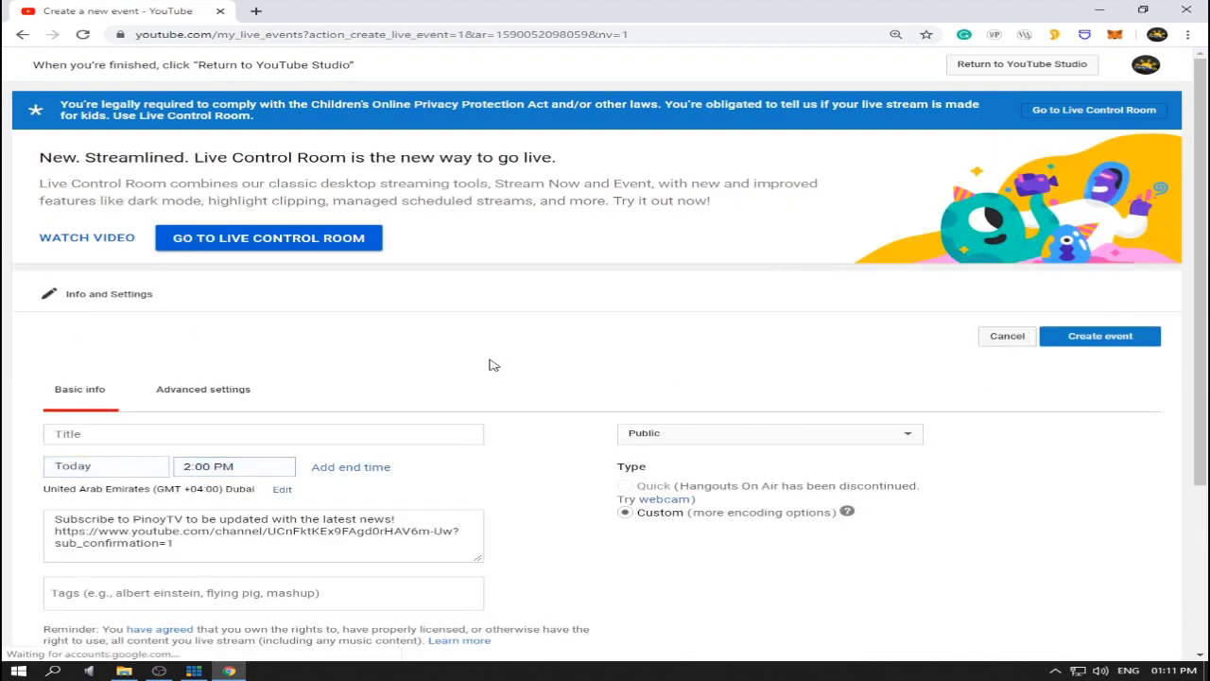
scroll(517, 362, down, 1)
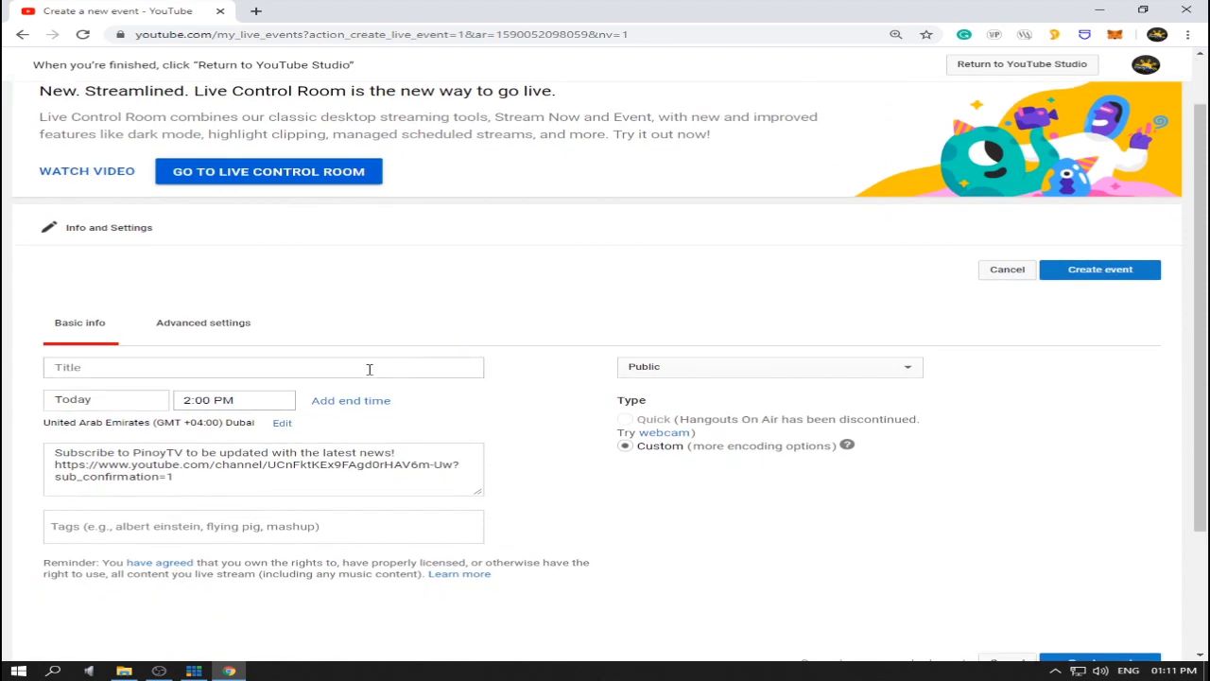
click(111, 368)
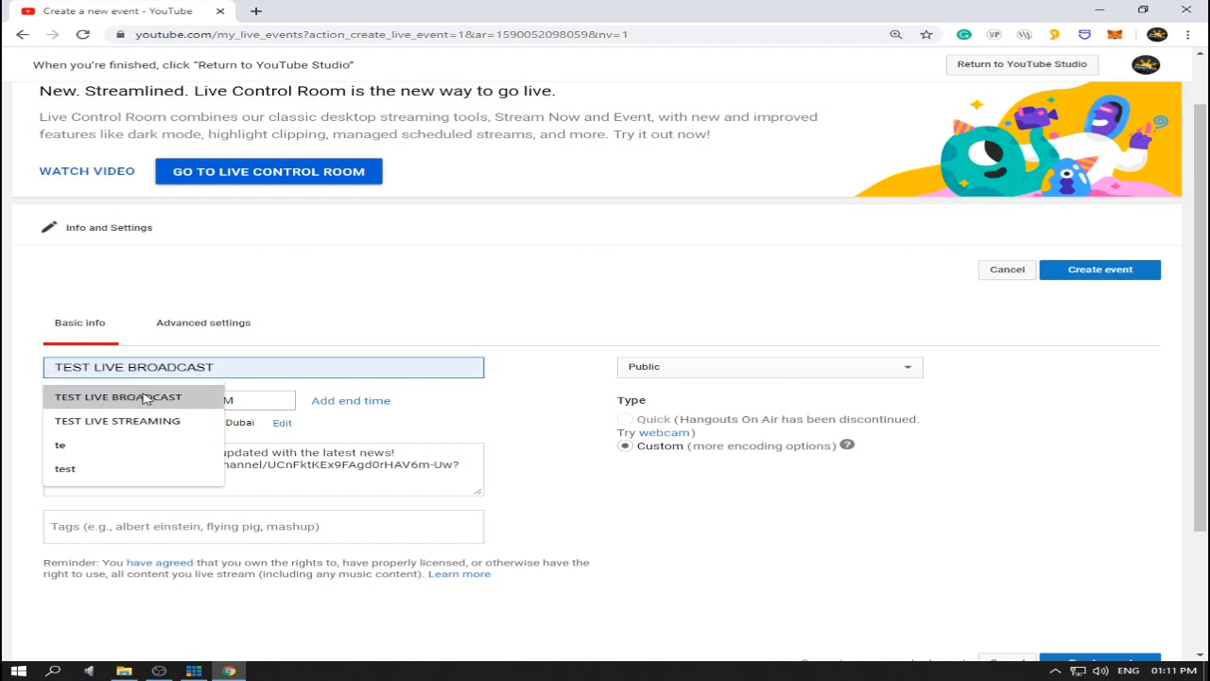
Title the event 'TEST LIVE BROADCAST' and schedule it for Today at 1:30 PM
click(174, 400)
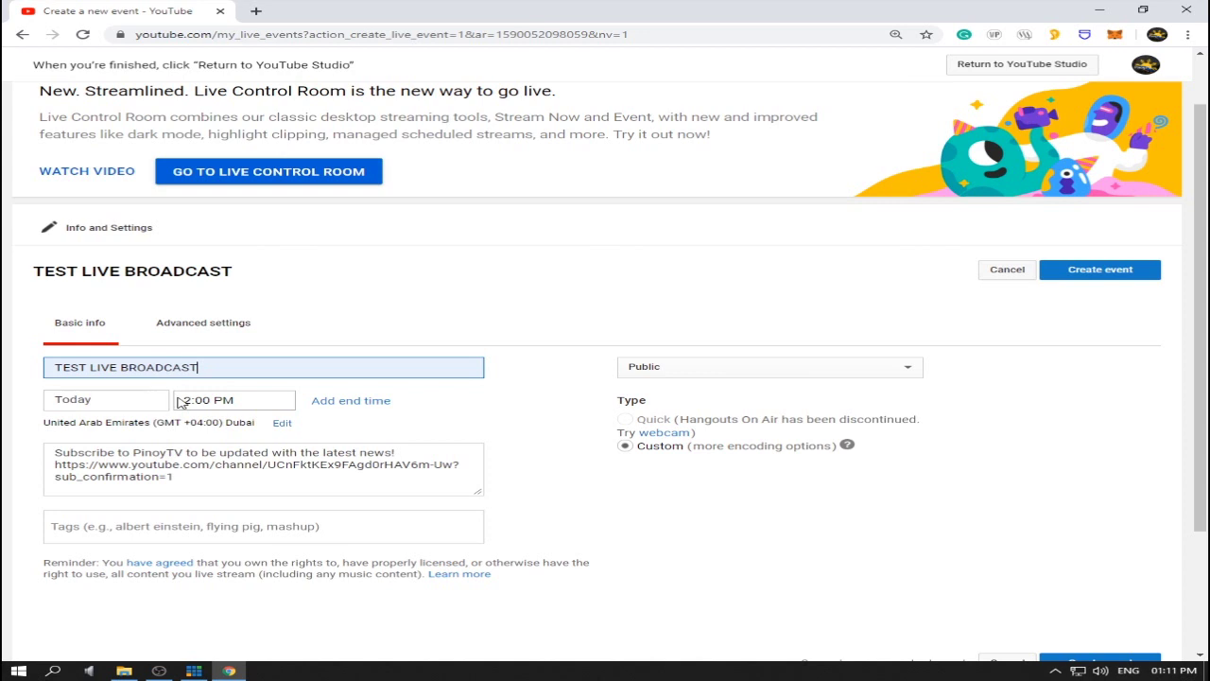
click(118, 402)
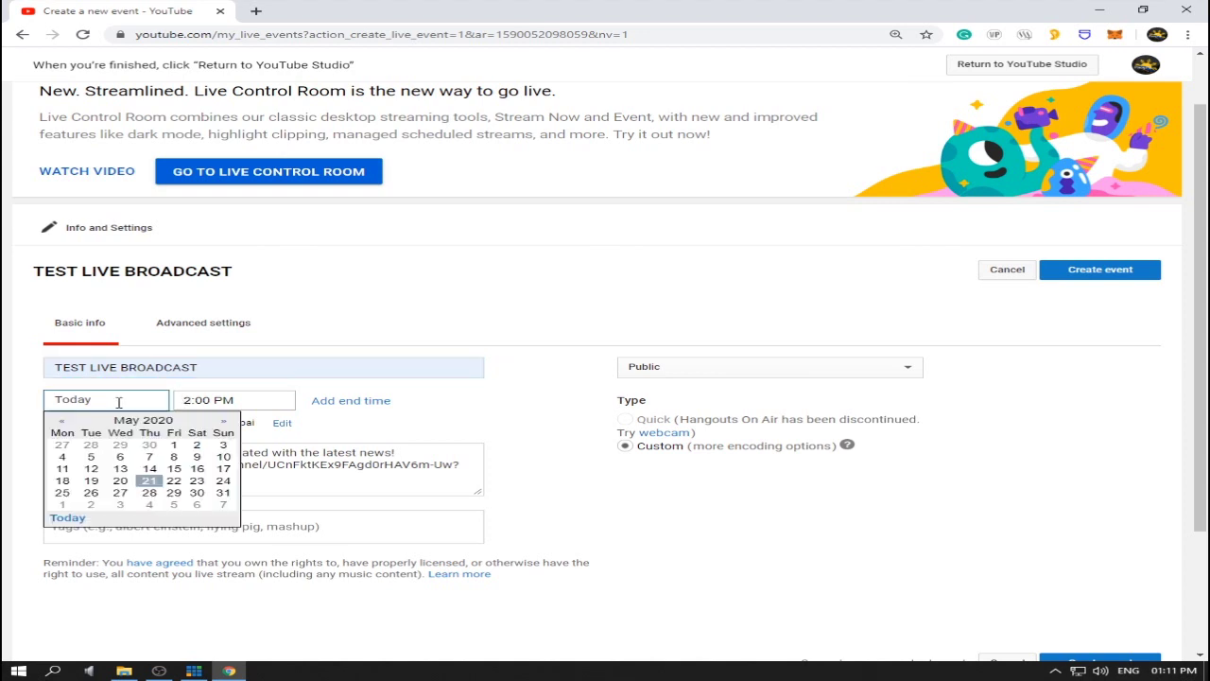
drag(118, 401, 5, 404)
click(354, 290)
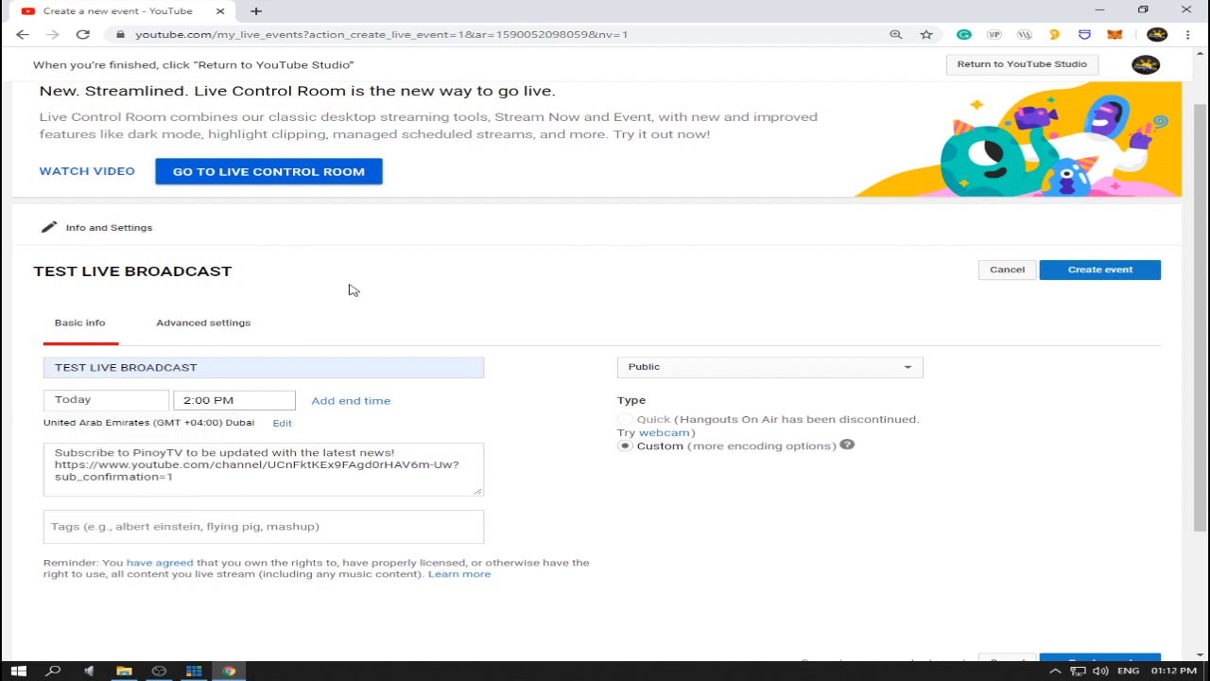
click(253, 402)
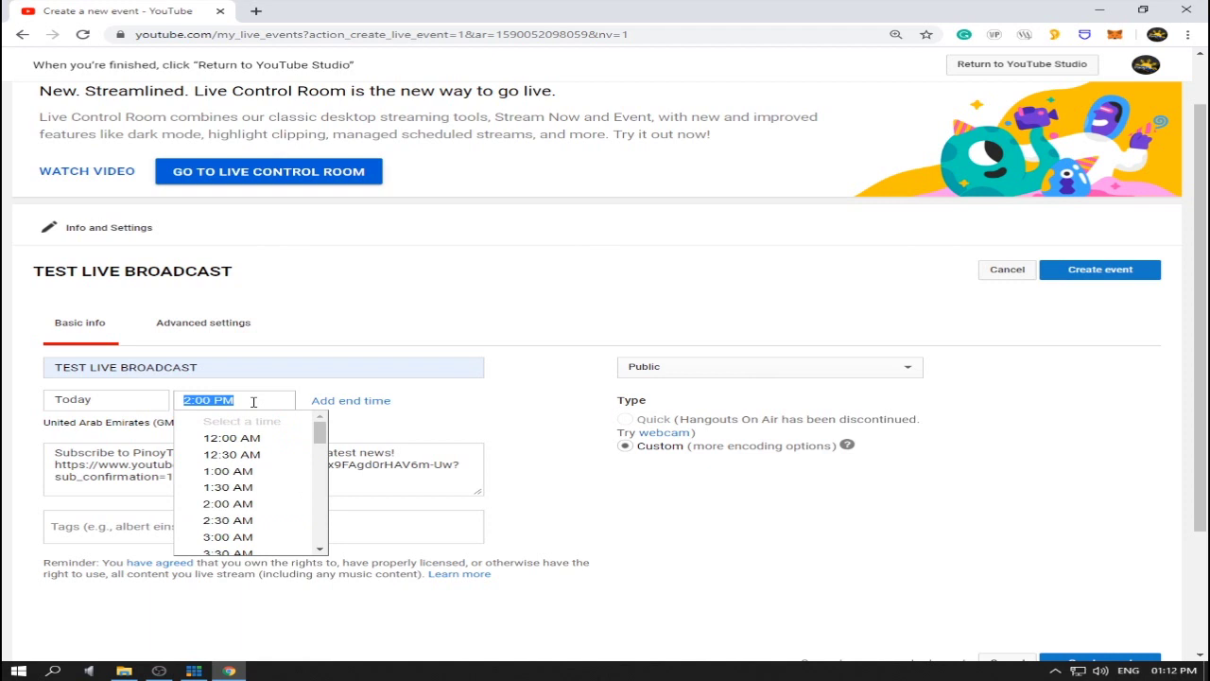
drag(326, 437, 326, 503)
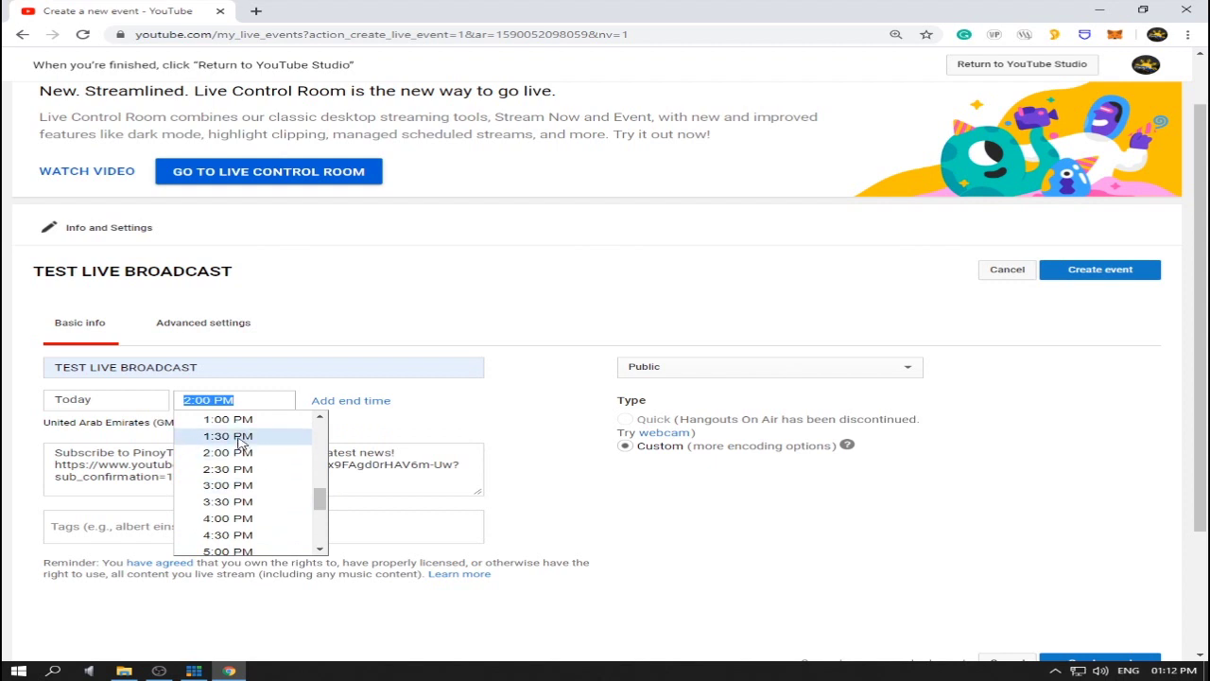
click(227, 436)
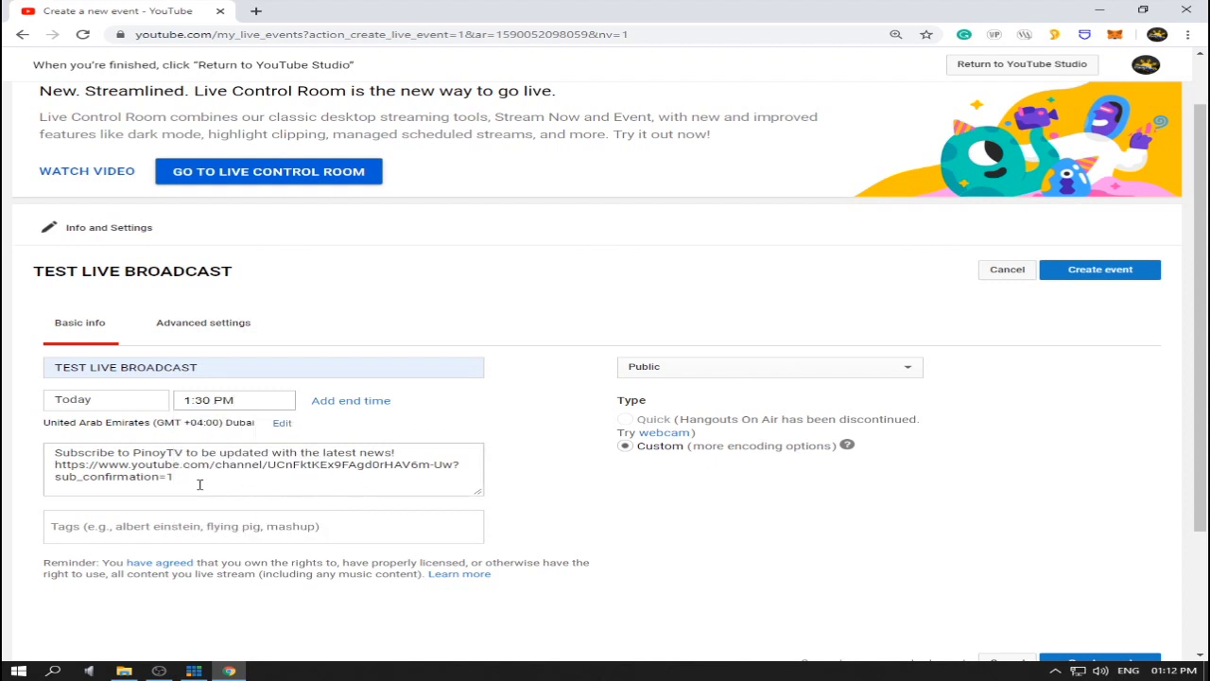
Check the subscribe-message description and tags, then bring up the event's Advanced settings
drag(200, 484, 43, 453)
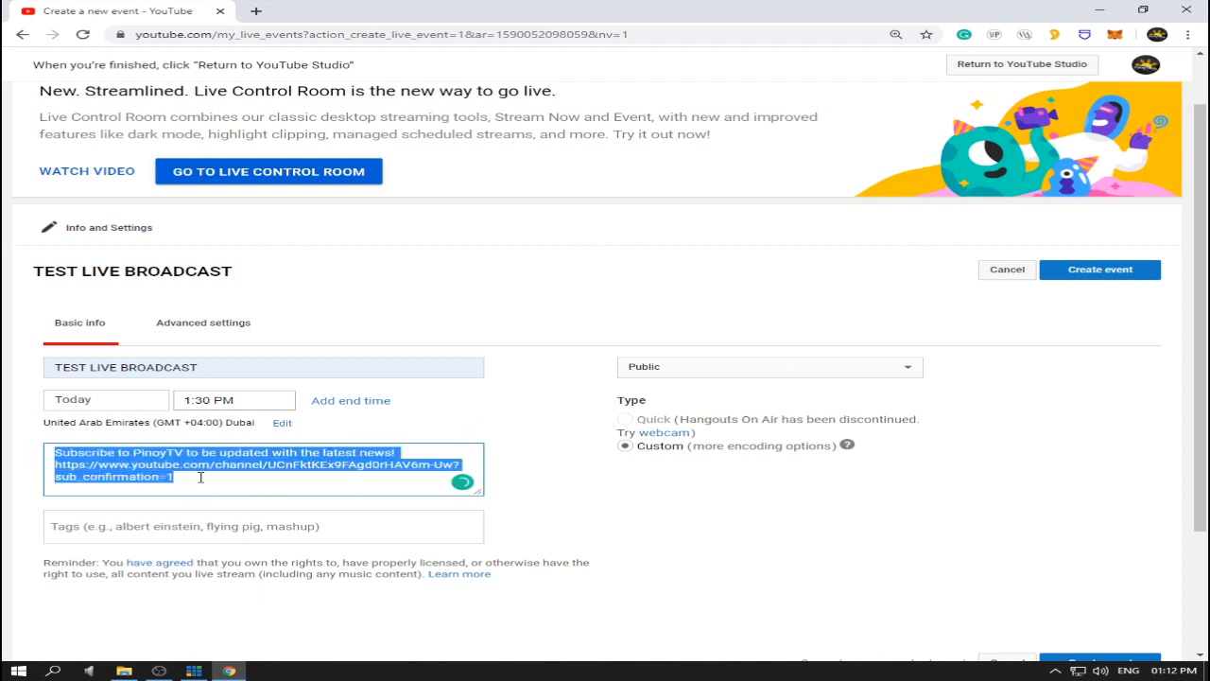
click(326, 523)
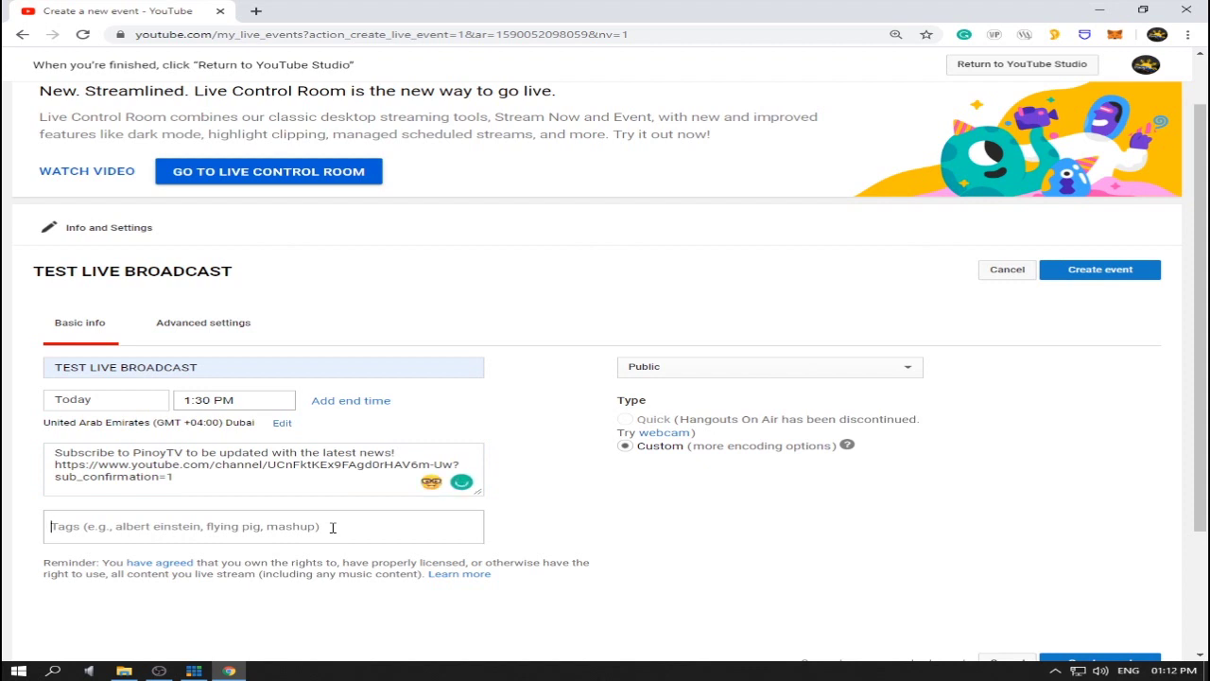
click(195, 330)
scroll(331, 391, down, 1)
Tick 'Automatically start the event when you start sending data' in Advanced settings
click(203, 280)
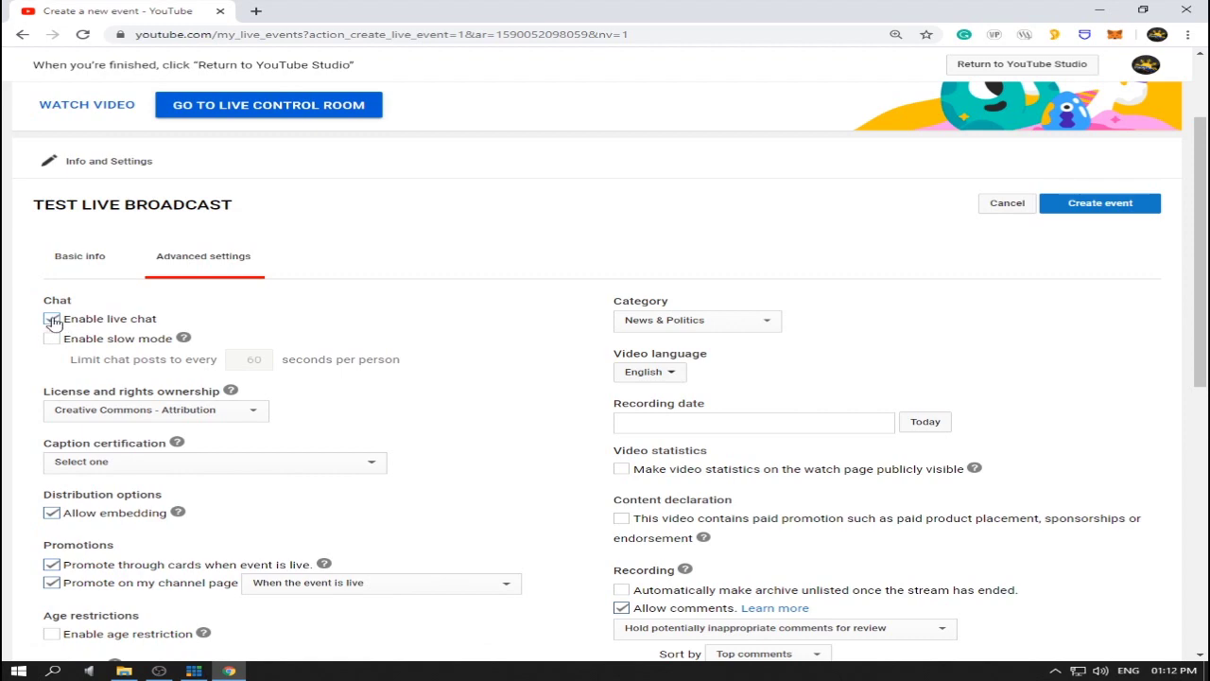
scroll(388, 416, down, 1)
scroll(395, 417, down, 1)
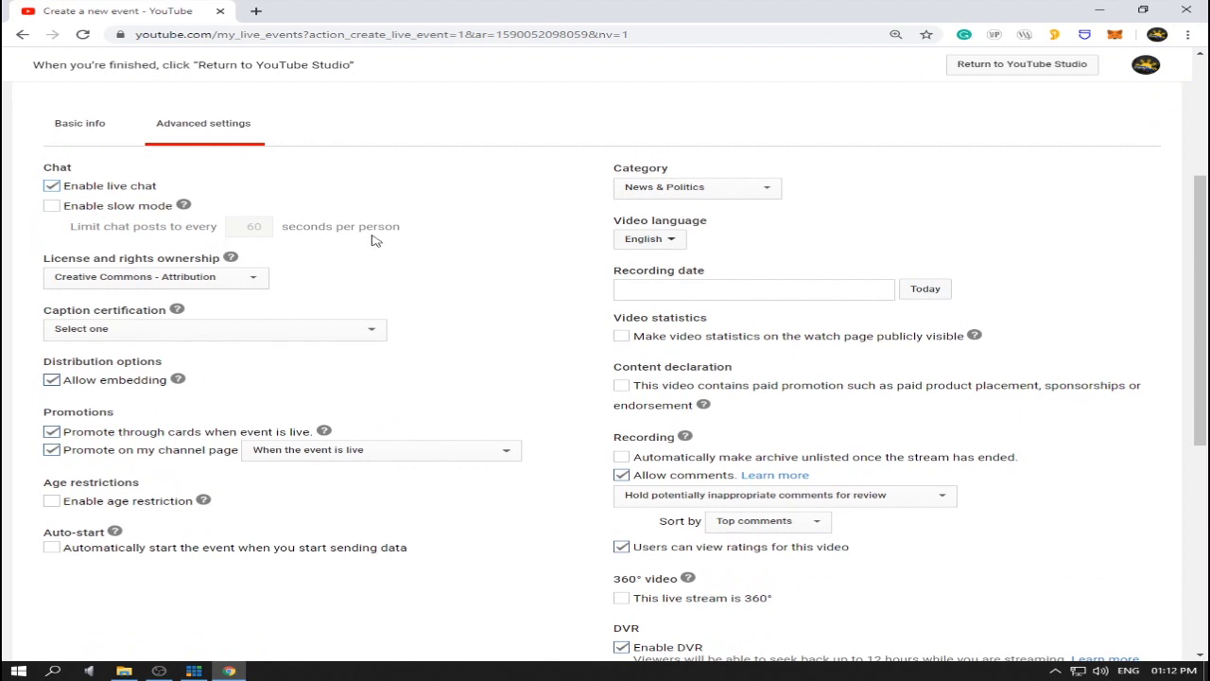
scroll(236, 441, down, 1)
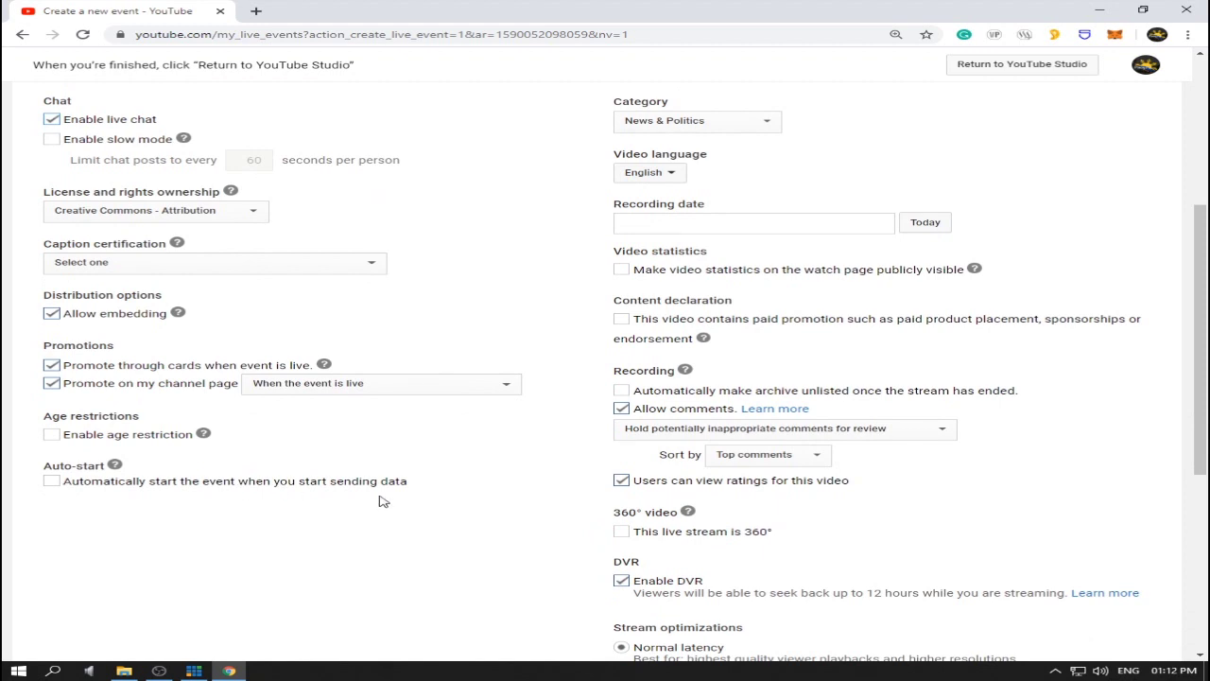
drag(412, 490, 299, 485)
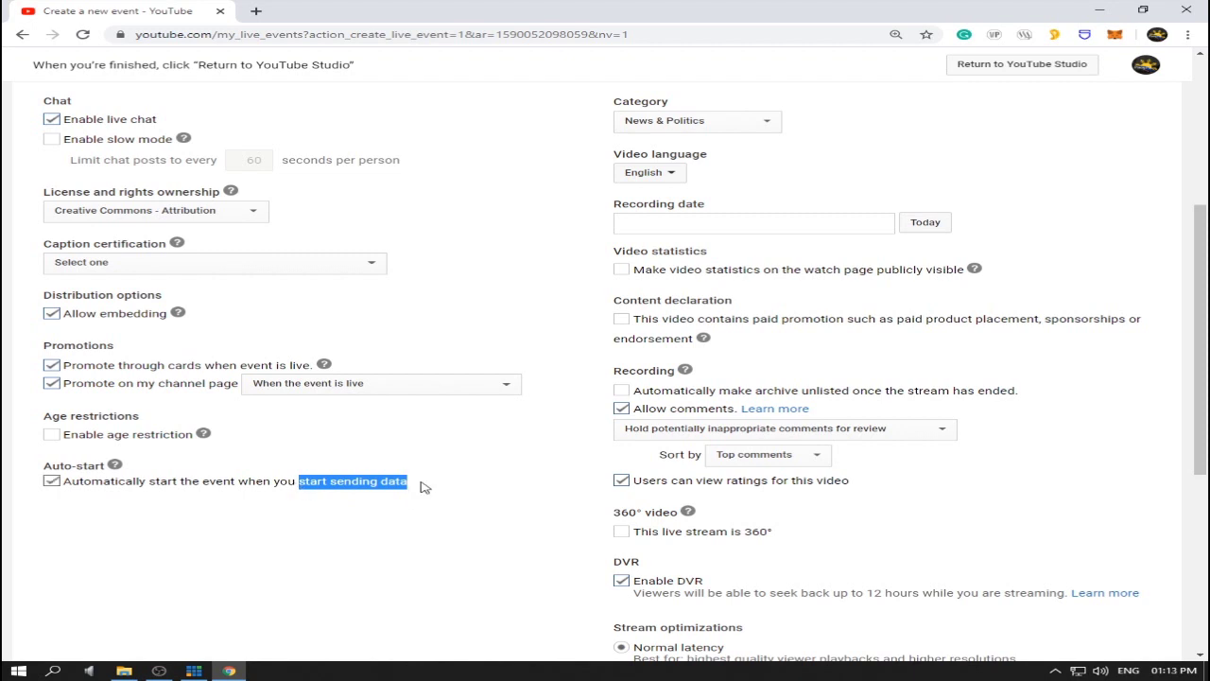
click(423, 487)
click(54, 485)
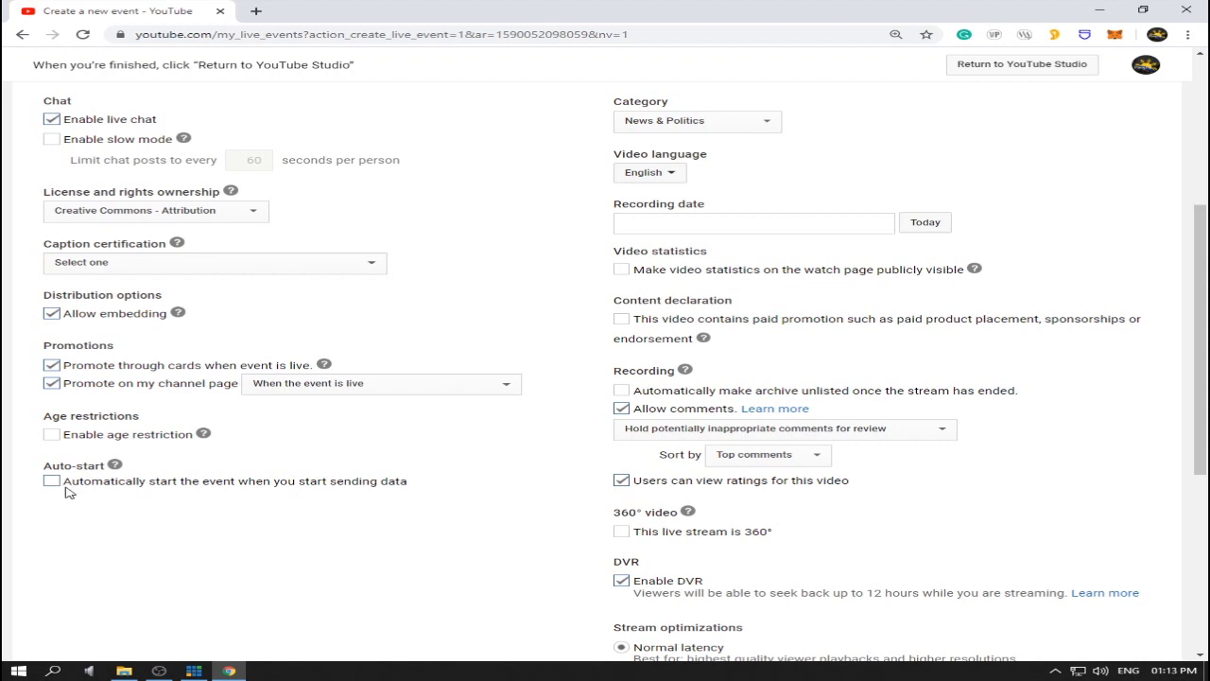
click(57, 485)
scroll(137, 503, up, 4)
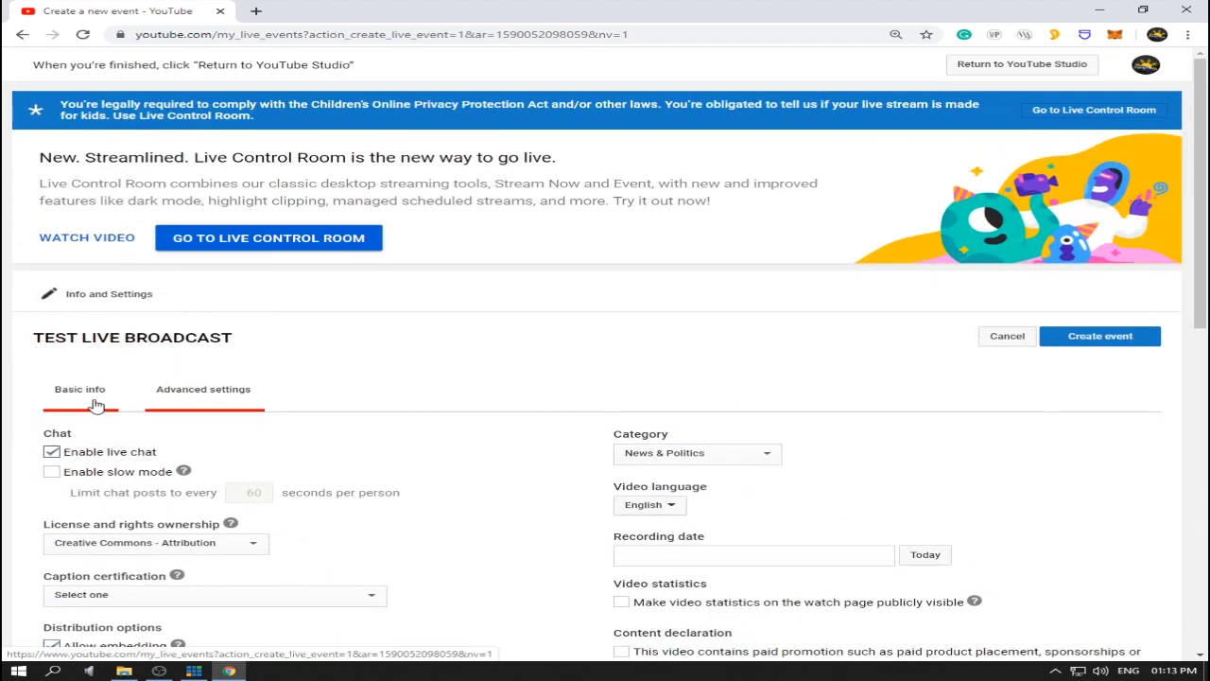
Return to Basic info and change the event's privacy from Public to Private
click(96, 405)
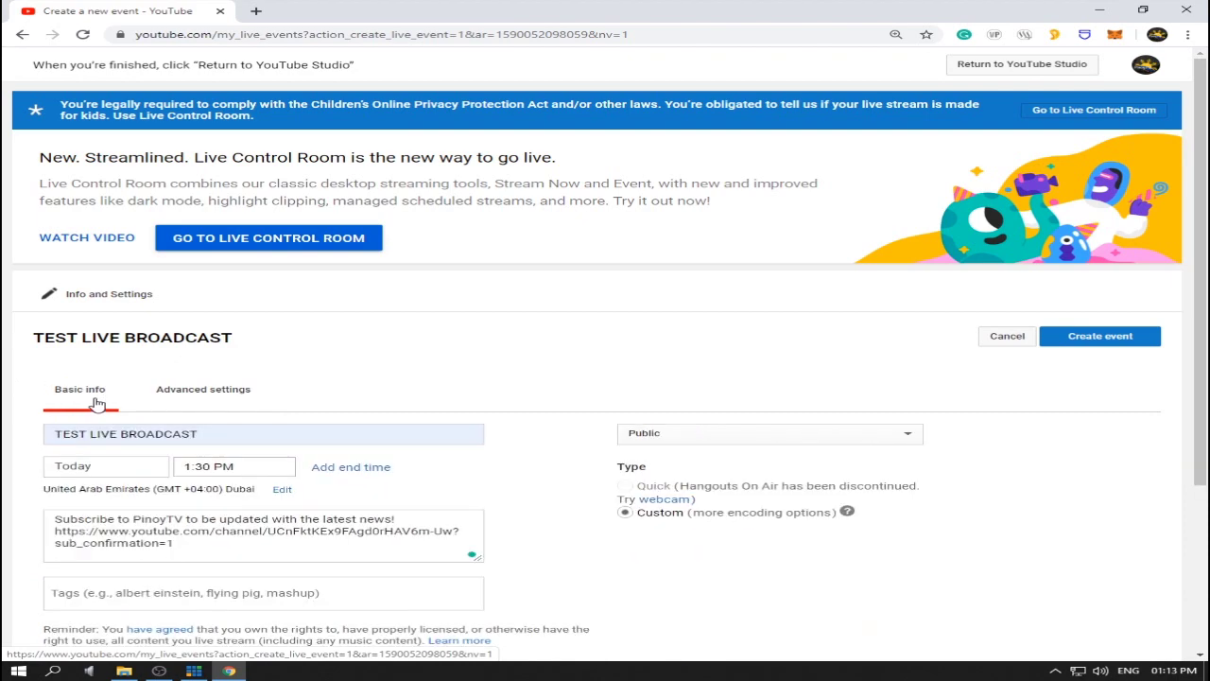
scroll(496, 338, down, 2)
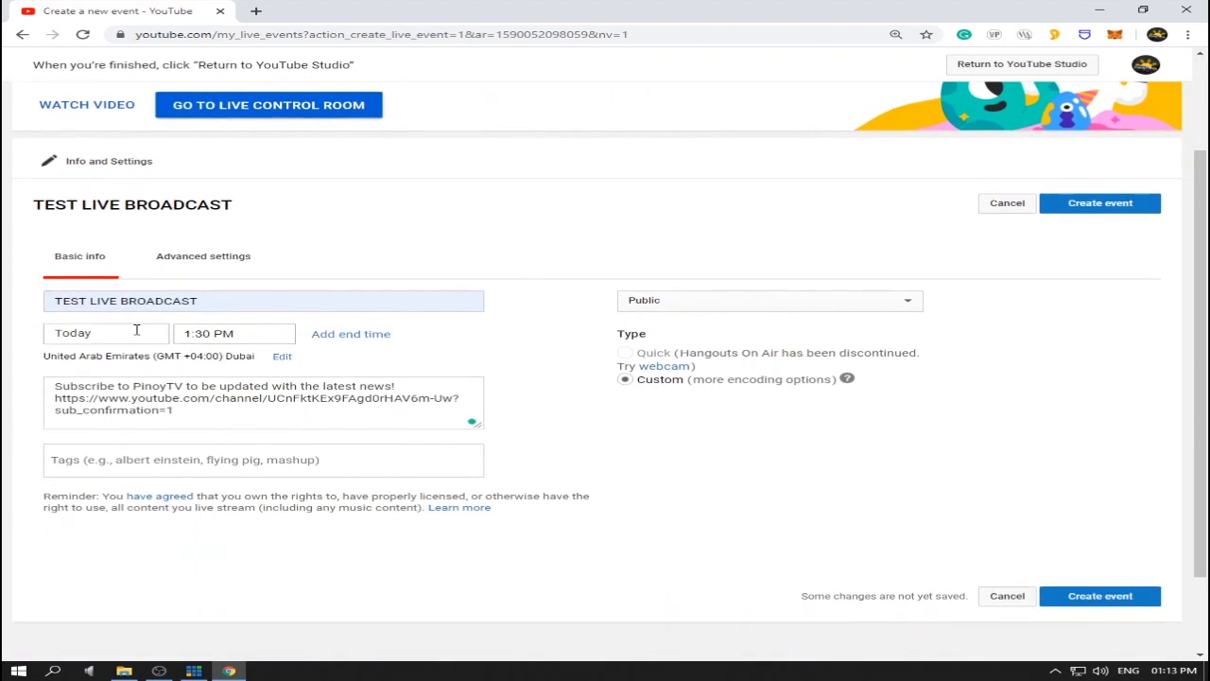
click(90, 423)
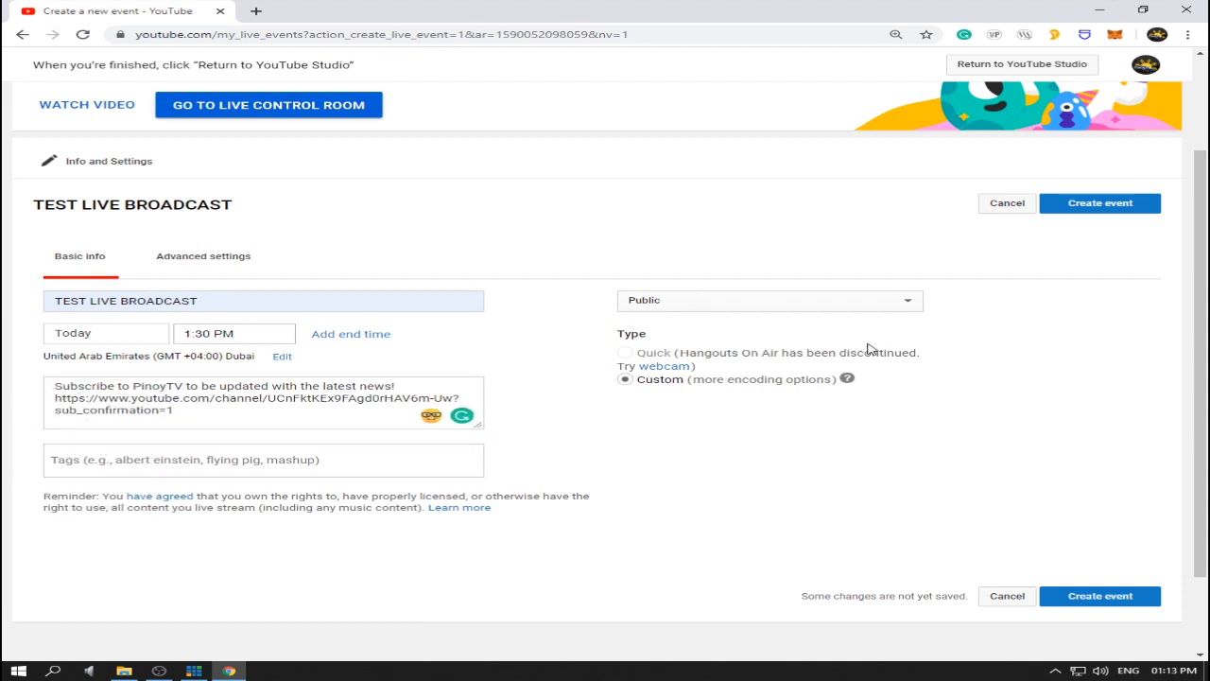
click(899, 312)
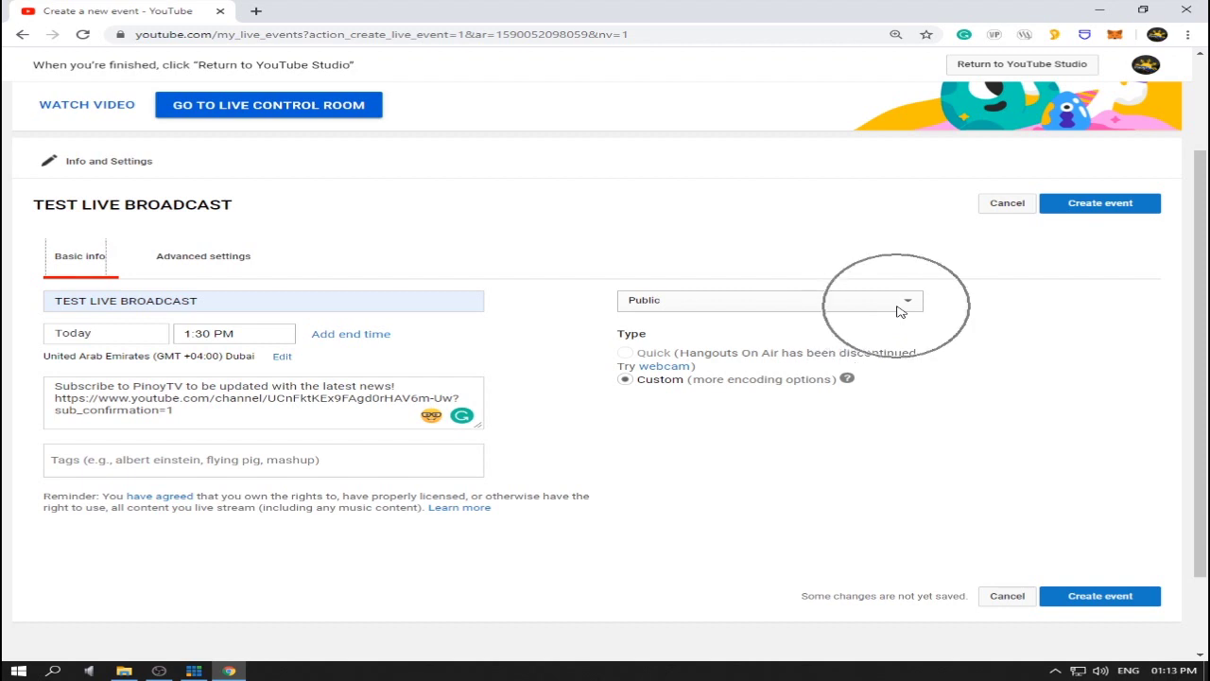
click(900, 312)
click(900, 307)
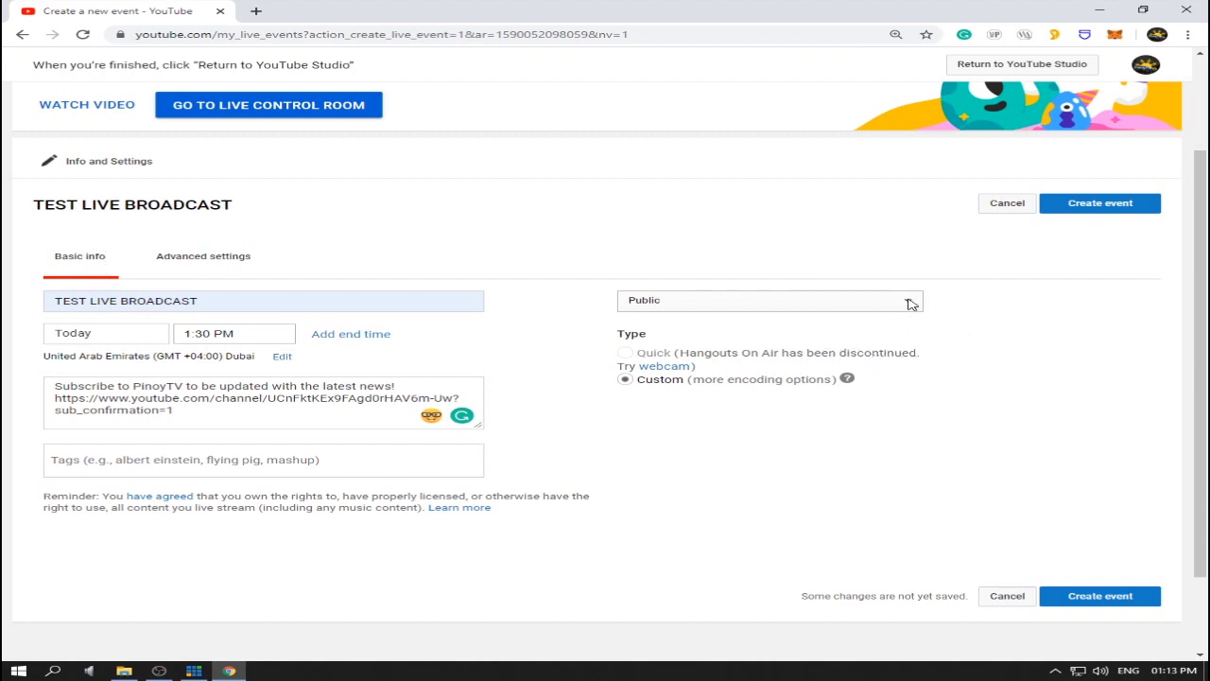
click(906, 304)
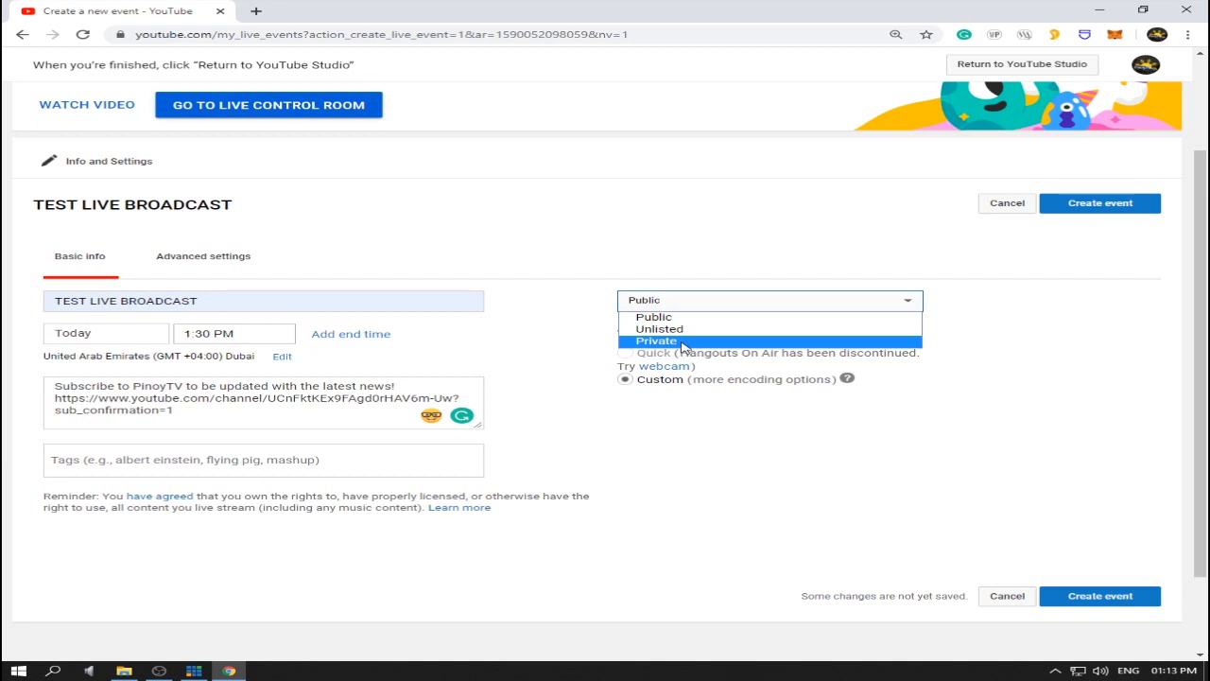
click(684, 342)
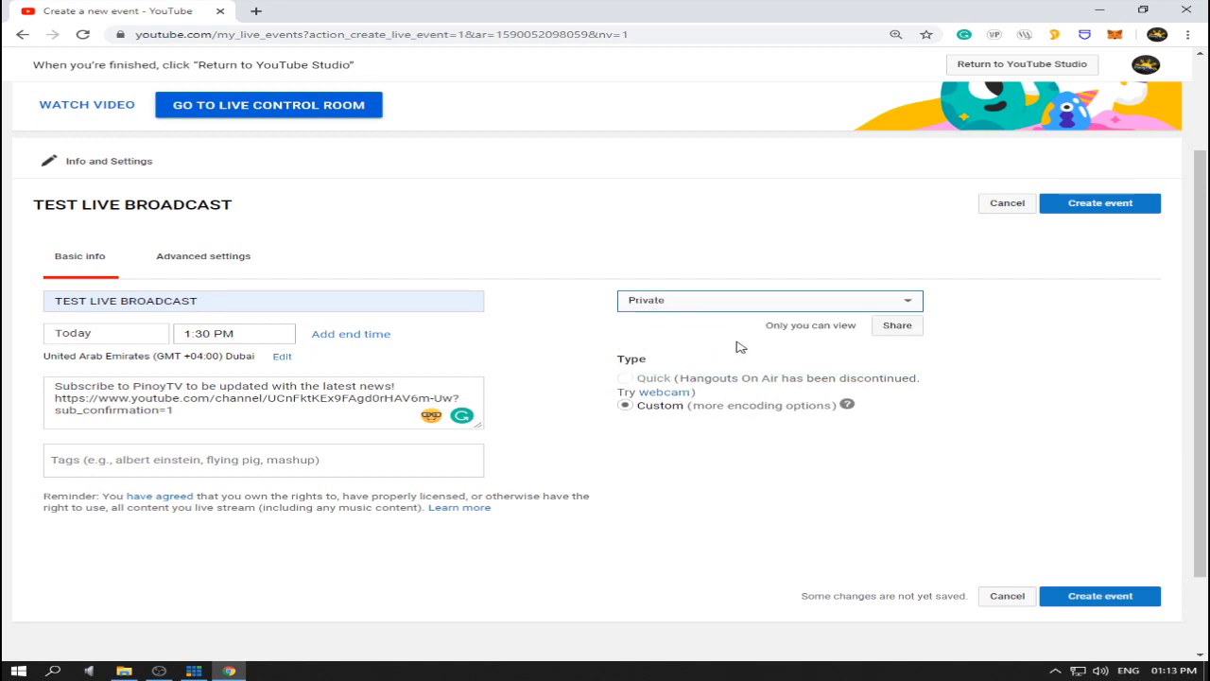
Open Share for the private event and enter the recipient's email address
click(907, 332)
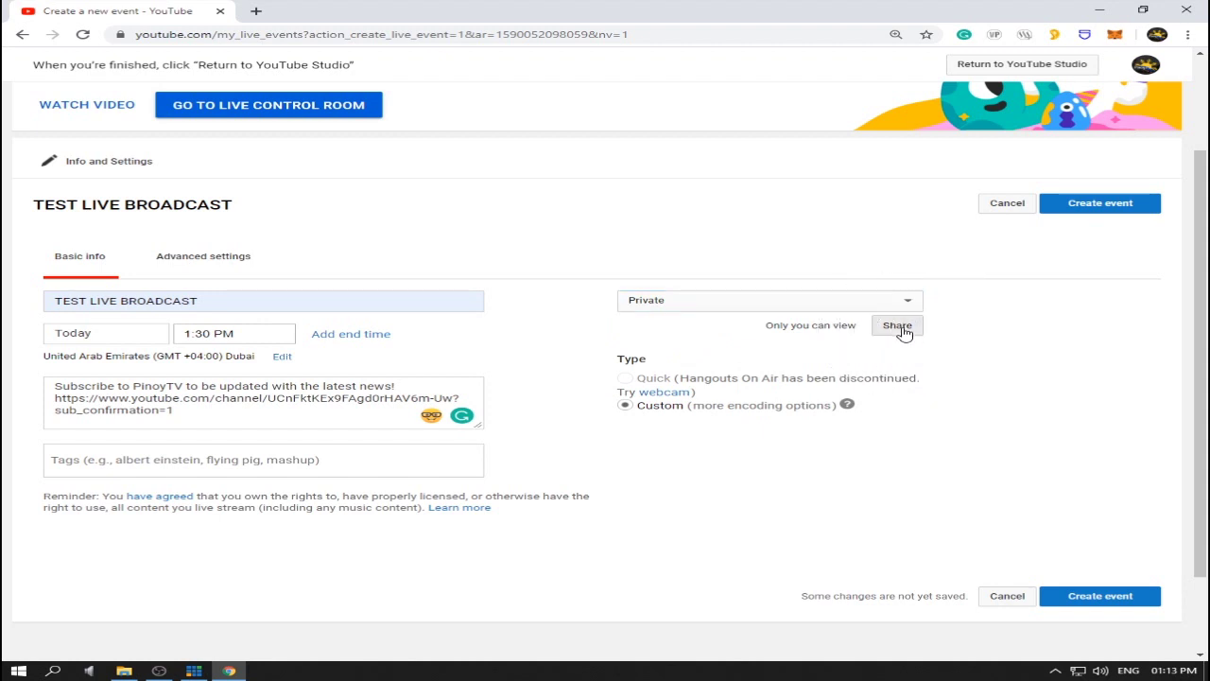
click(551, 326)
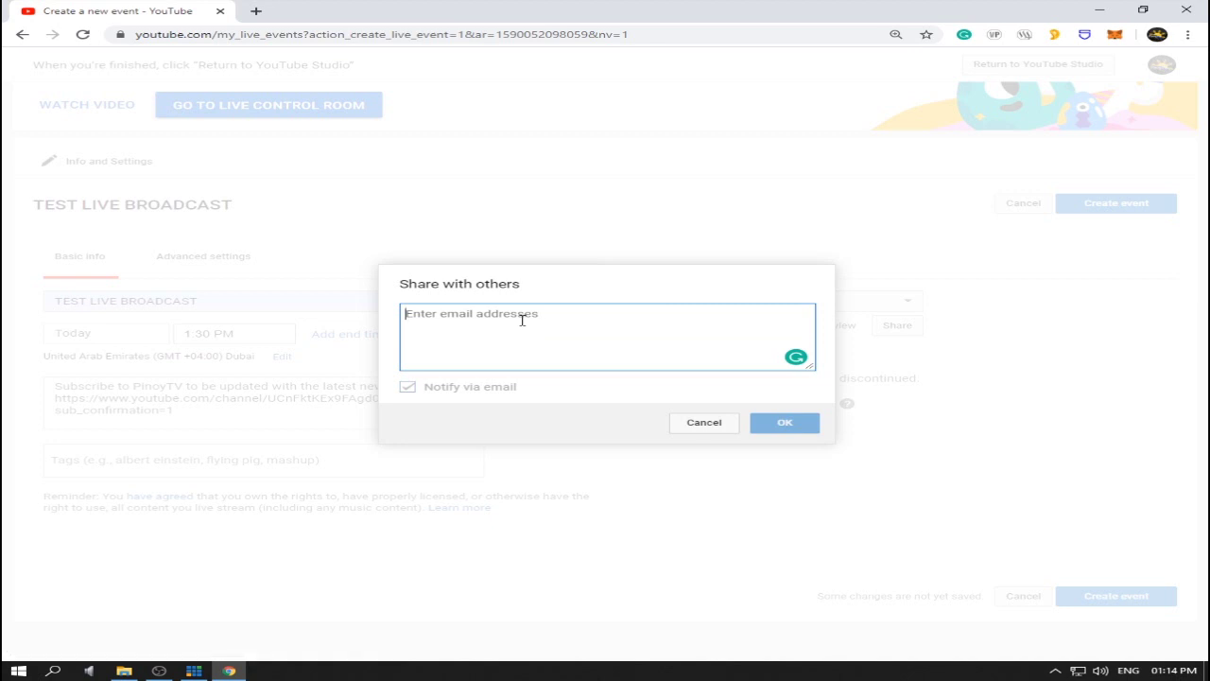
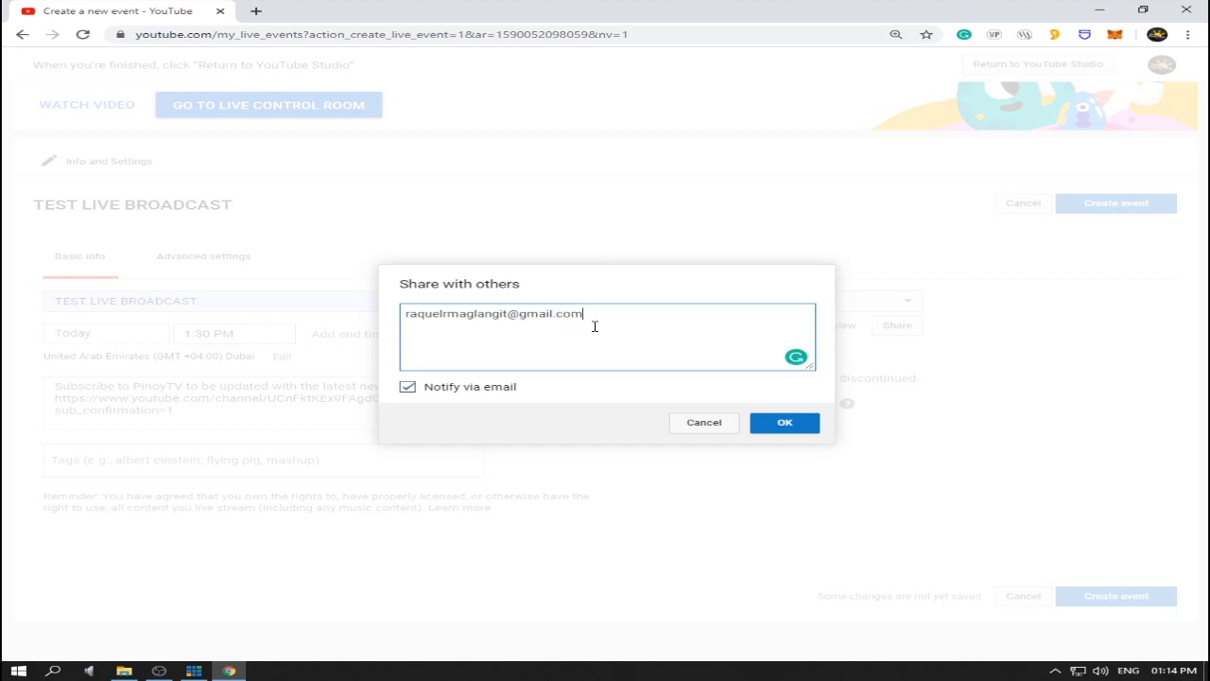
drag(605, 322, 523, 320)
click(537, 319)
drag(590, 316, 520, 321)
click(520, 328)
Keep 'Notify via email' ticked, confirm with OK, and save the sharing change
click(412, 390)
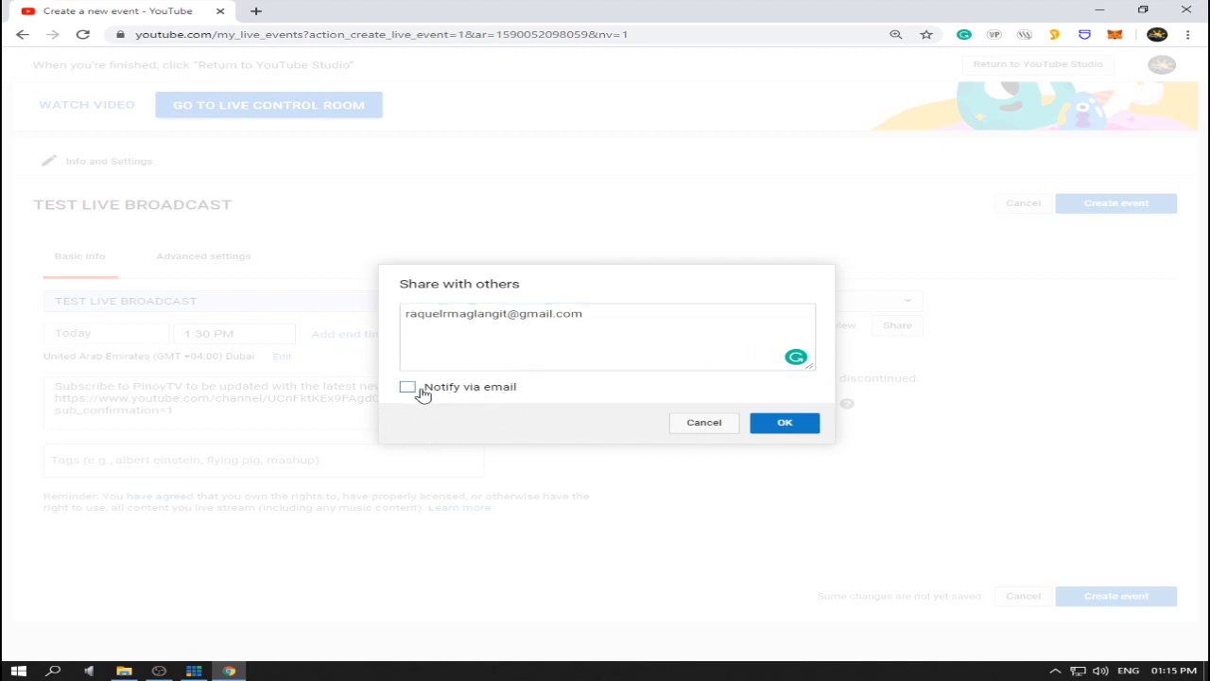
click(410, 389)
click(409, 391)
click(409, 391)
mouse_move(597, 312)
mouse_down()
mouse_move(409, 313)
mouse_move(599, 307)
mouse_up()
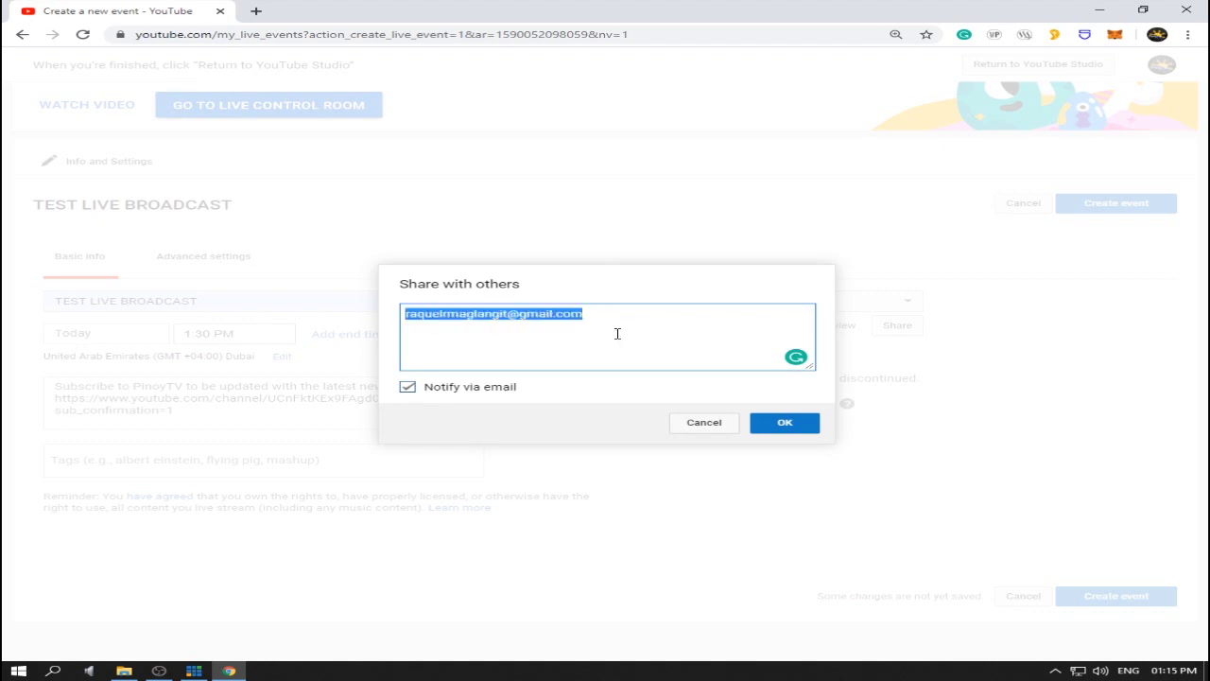
click(522, 333)
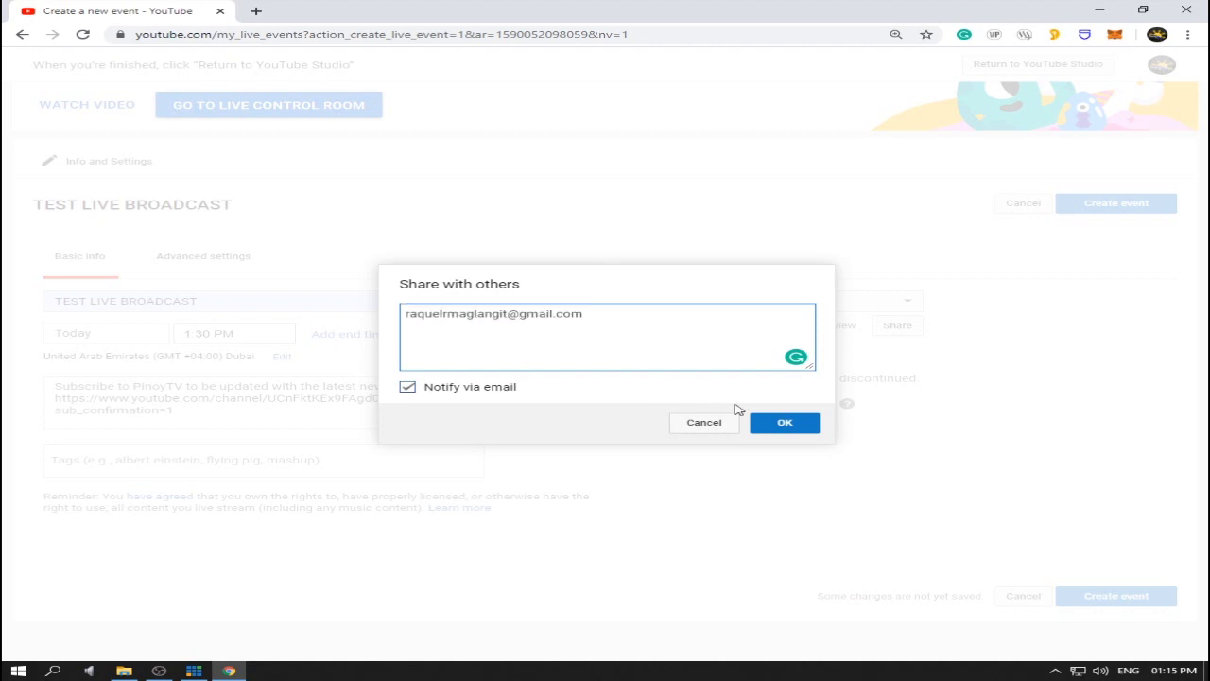
click(783, 425)
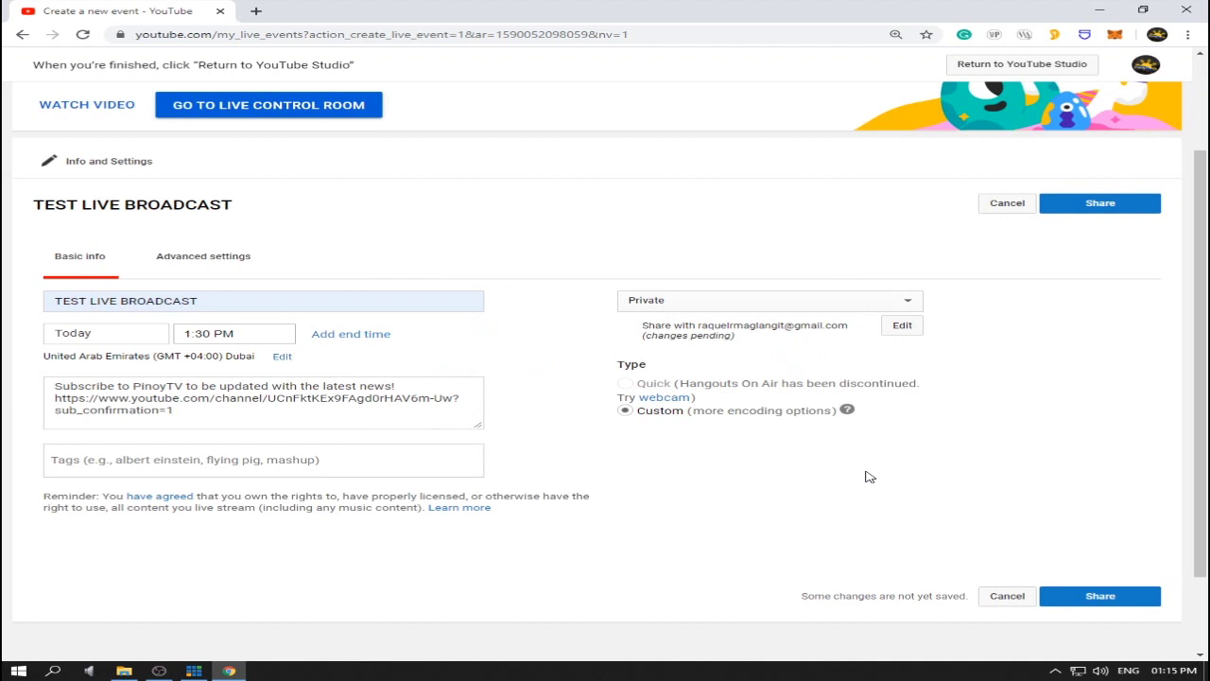
click(1116, 598)
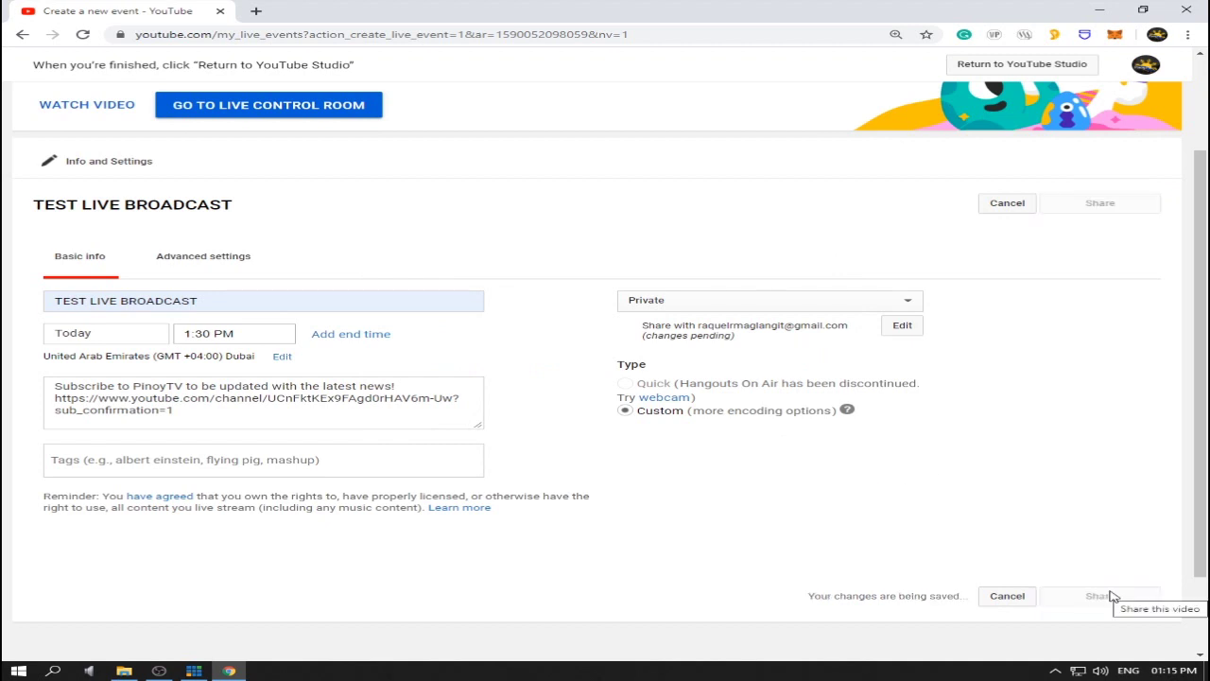
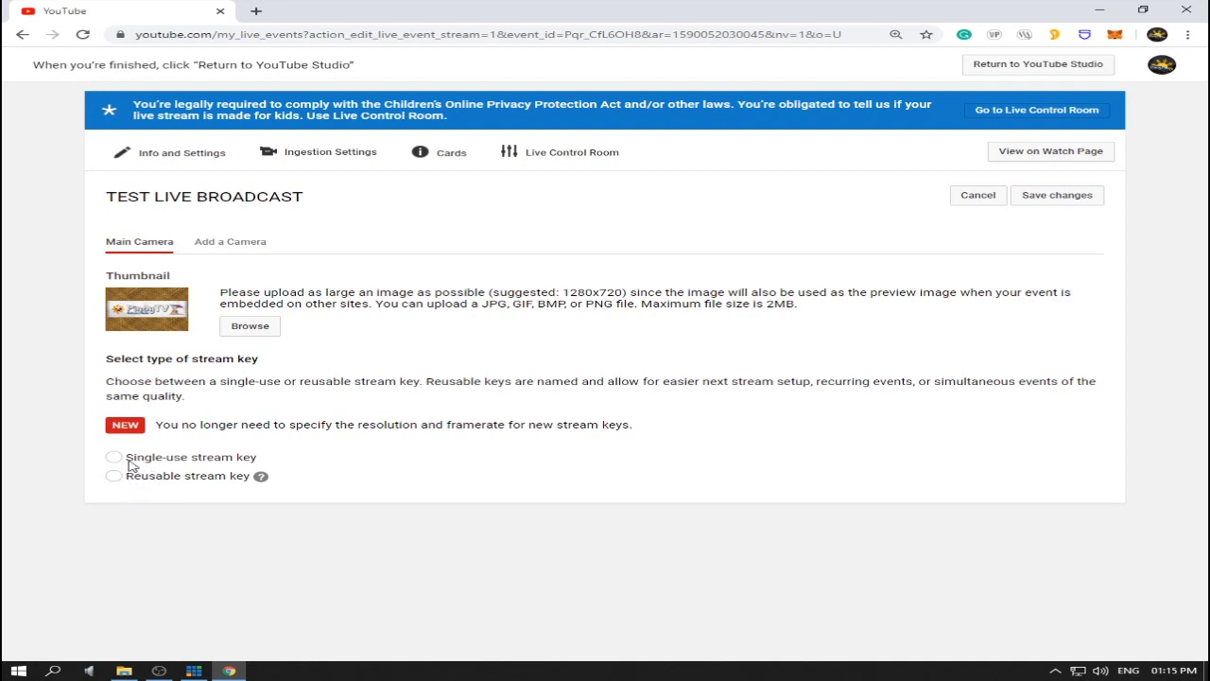
Give TEST LIVE BROADCAST a single-use stream key, keeping Other encoders as the encoder
click(131, 463)
click(114, 458)
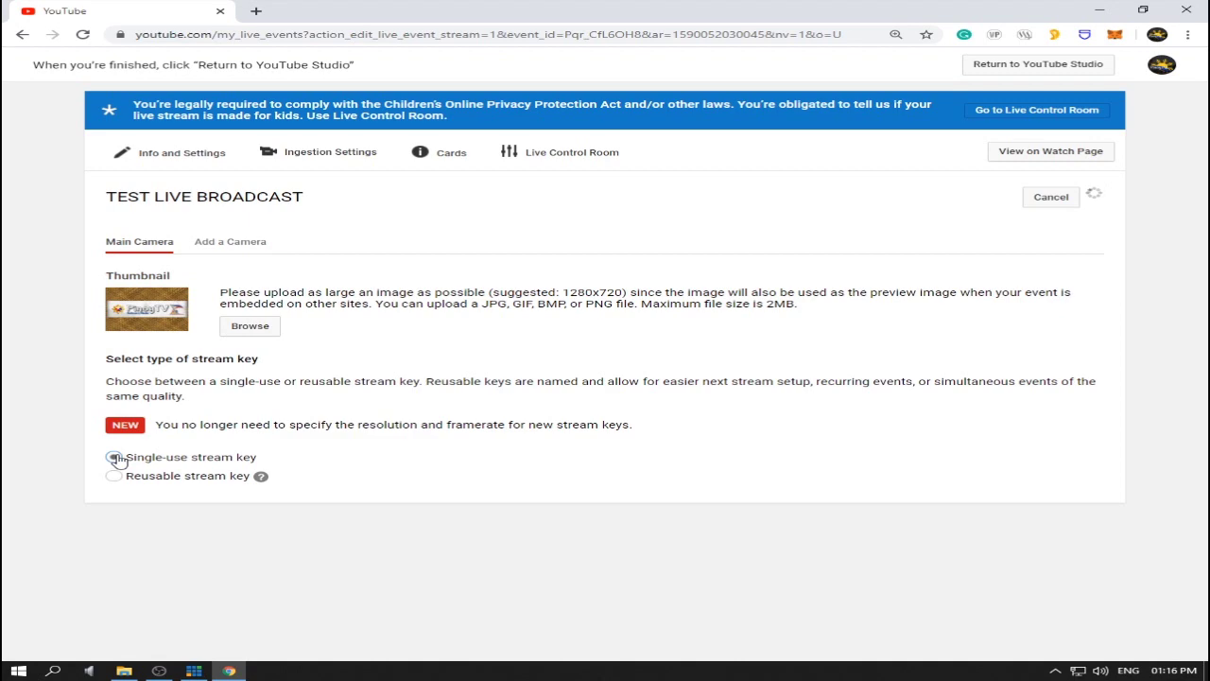
scroll(399, 435, down, 2)
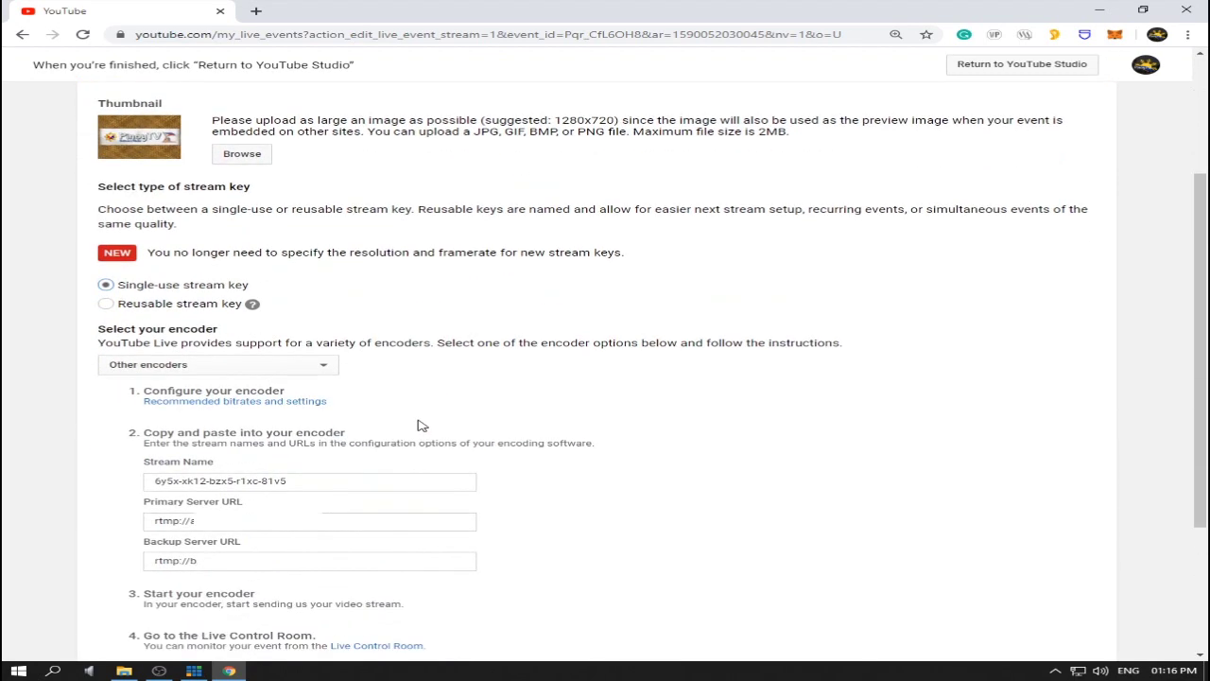
scroll(432, 410, down, 1)
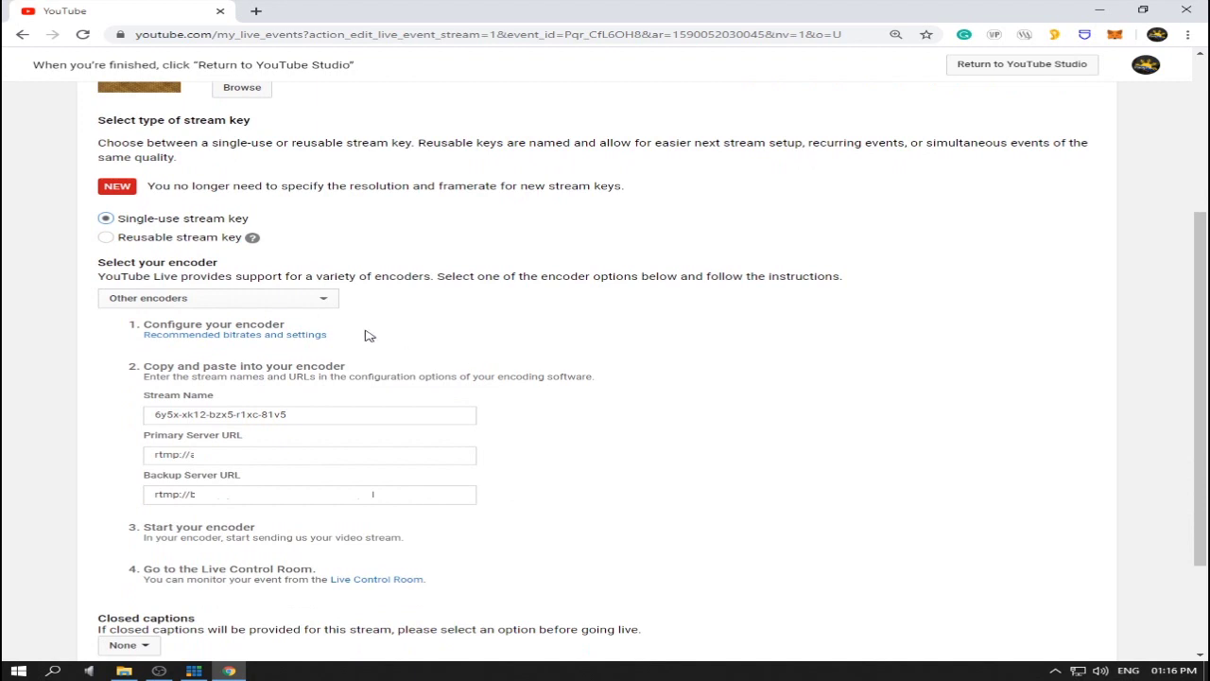
click(324, 301)
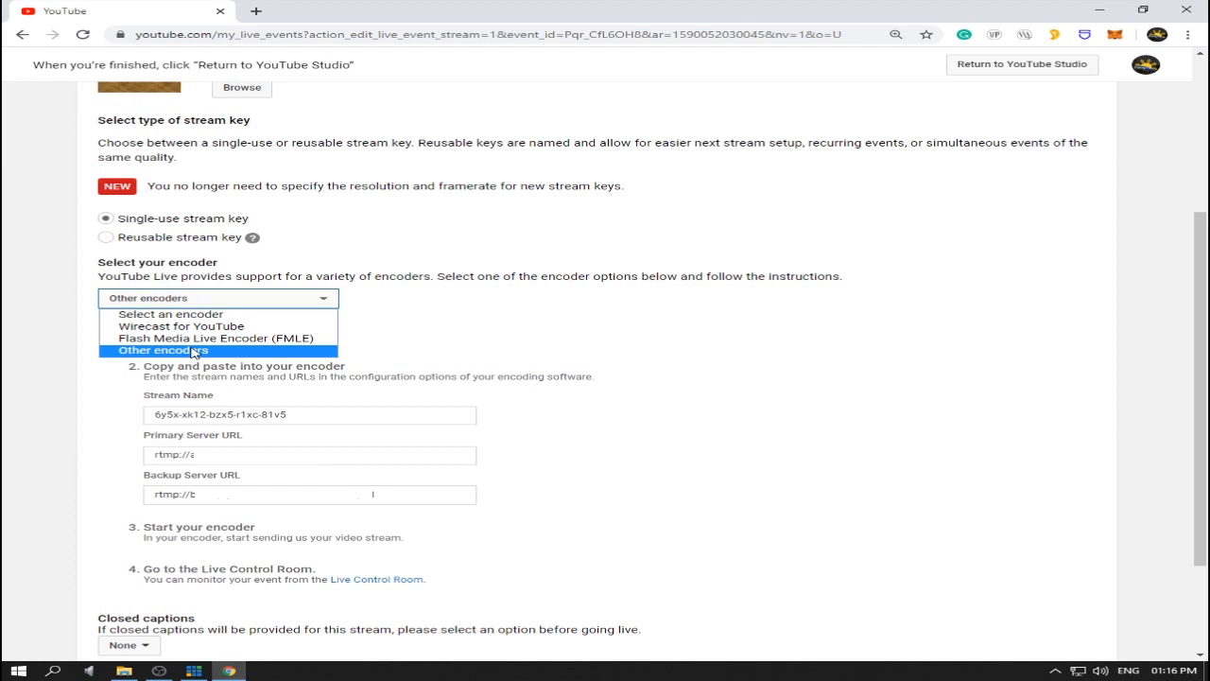
click(192, 351)
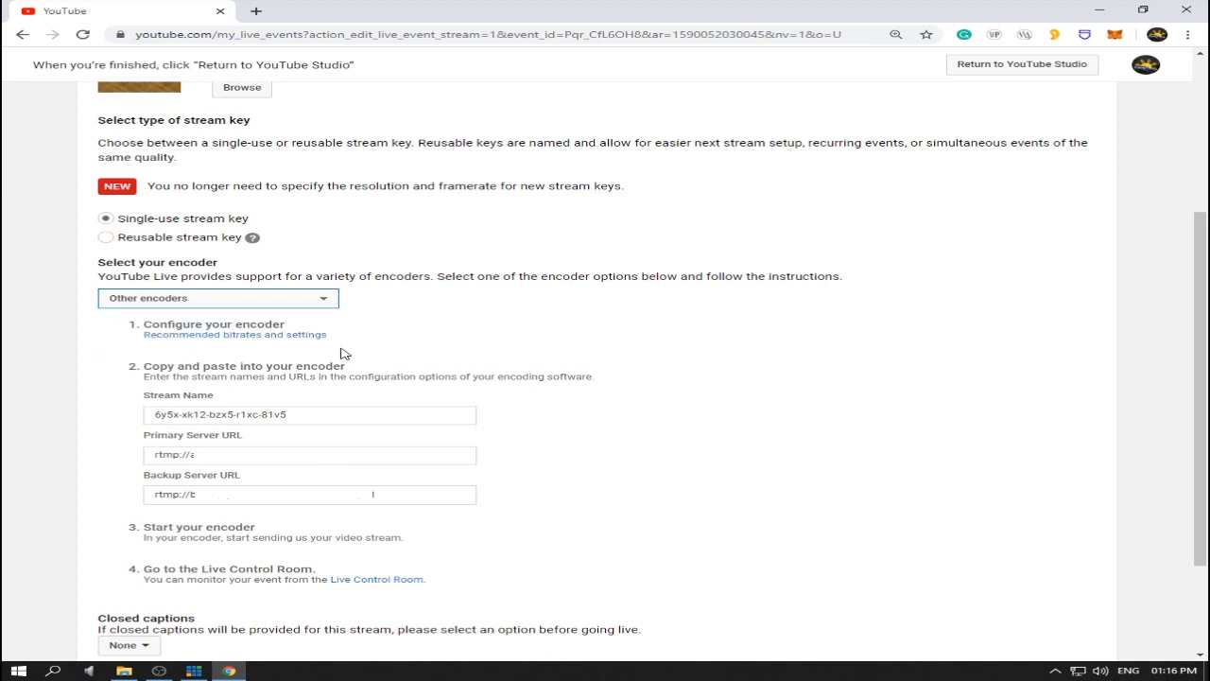
Select the whole stream name and copy it to the clipboard
click(305, 420)
click(304, 420)
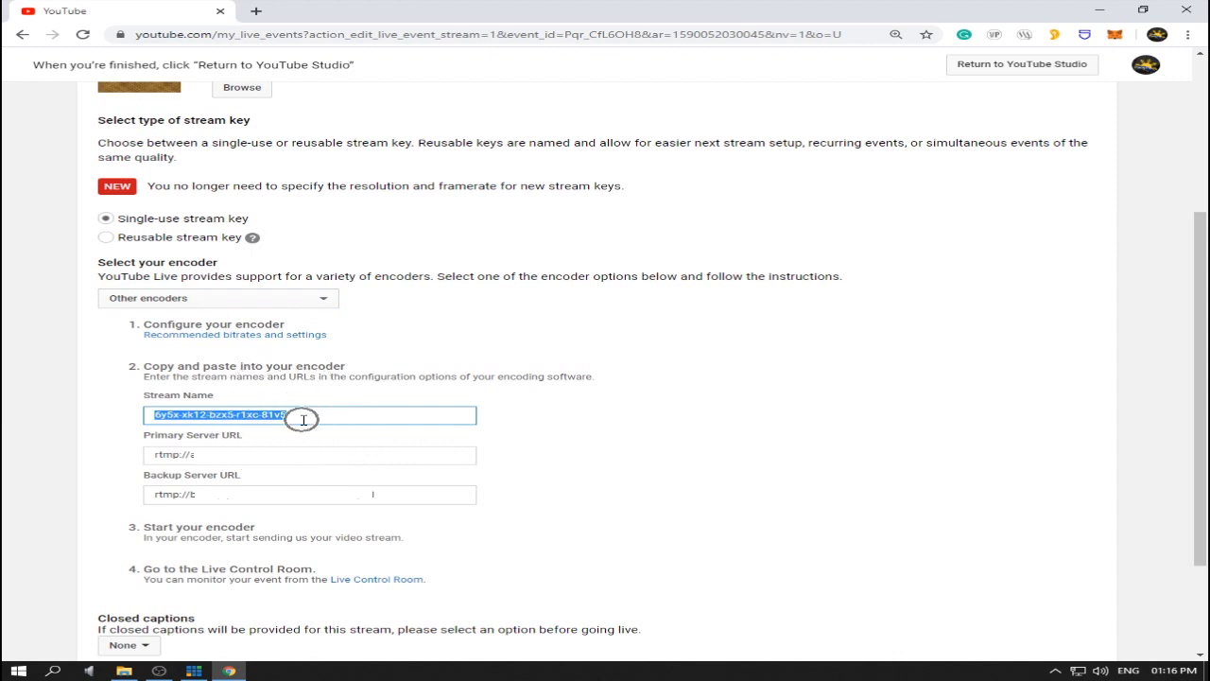
click(304, 419)
click(294, 415)
drag(280, 414, 151, 413)
right_click(187, 413)
click(227, 422)
key(Tab)
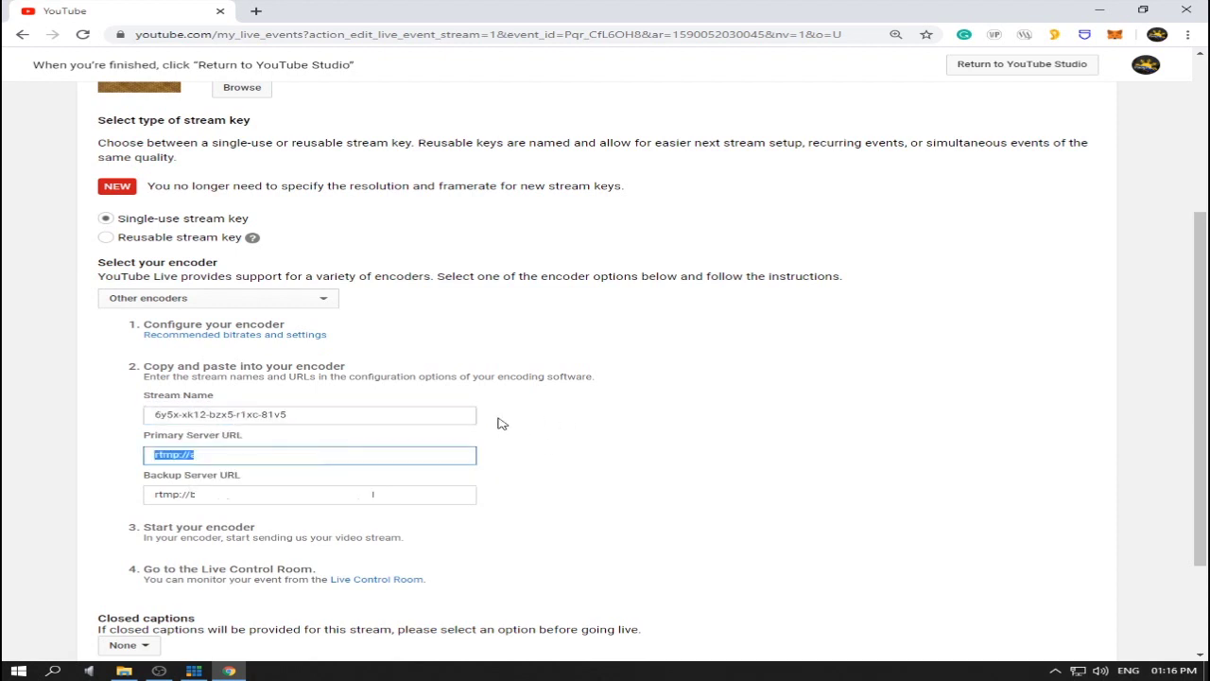
In vMix Pro's Streaming Settings, set the destination to YouTube Live
click(199, 672)
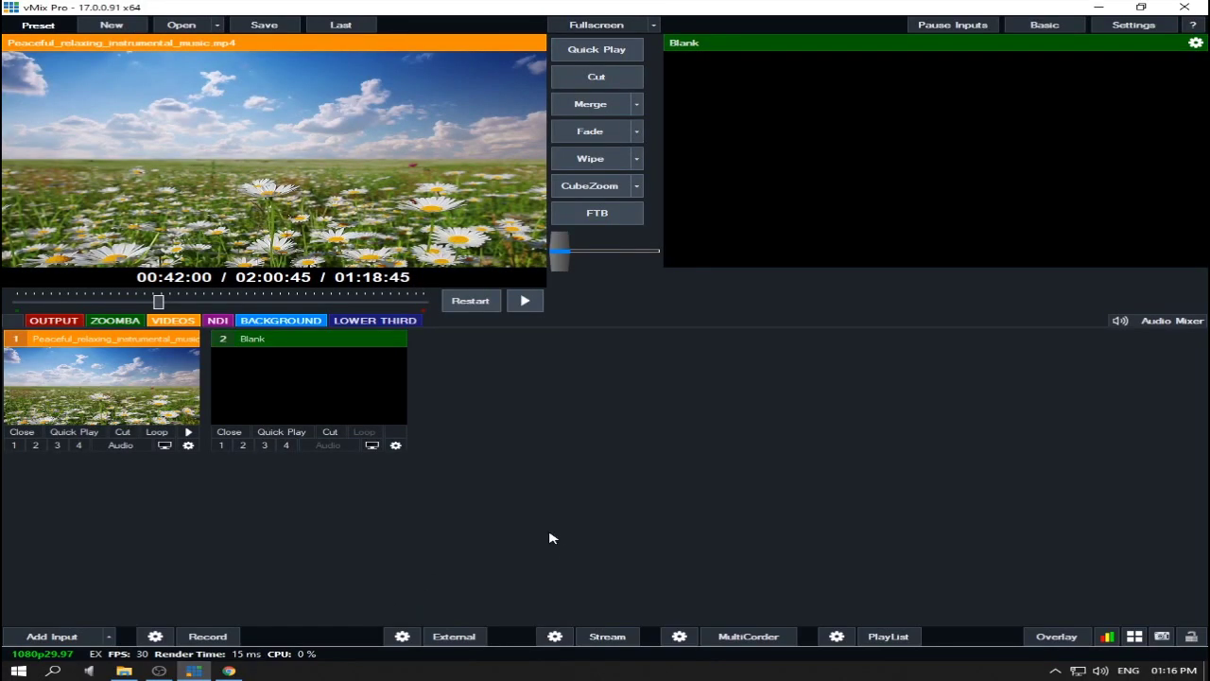
click(595, 636)
click(555, 636)
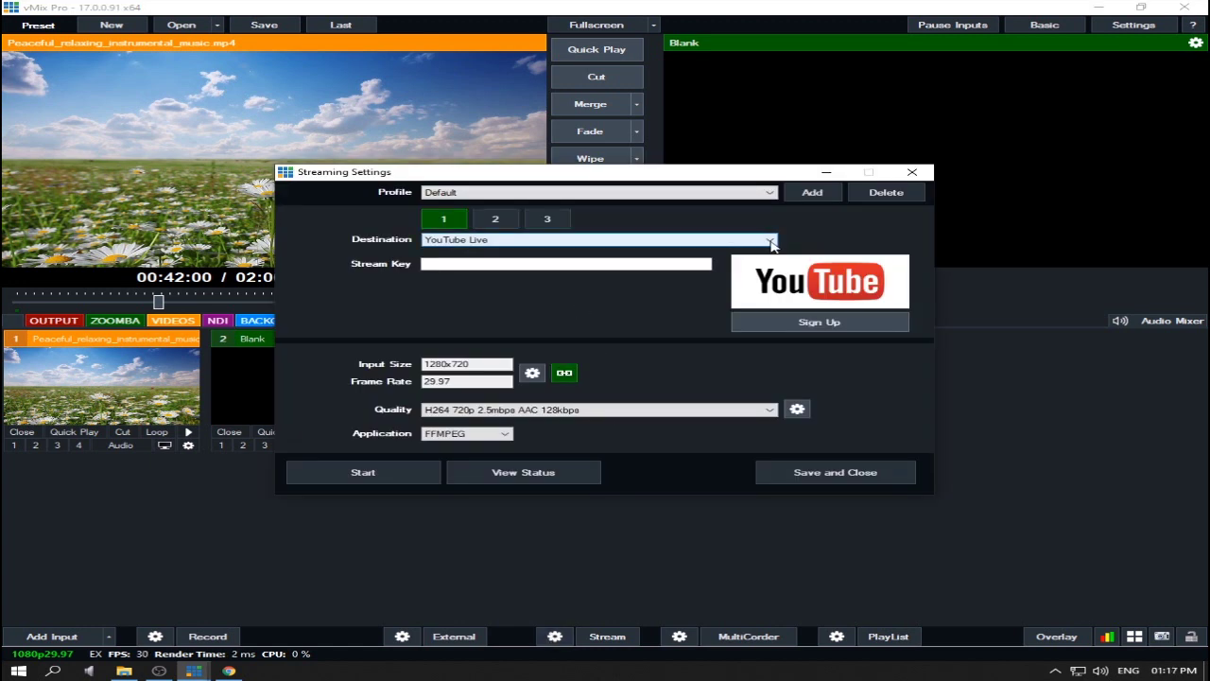
click(771, 242)
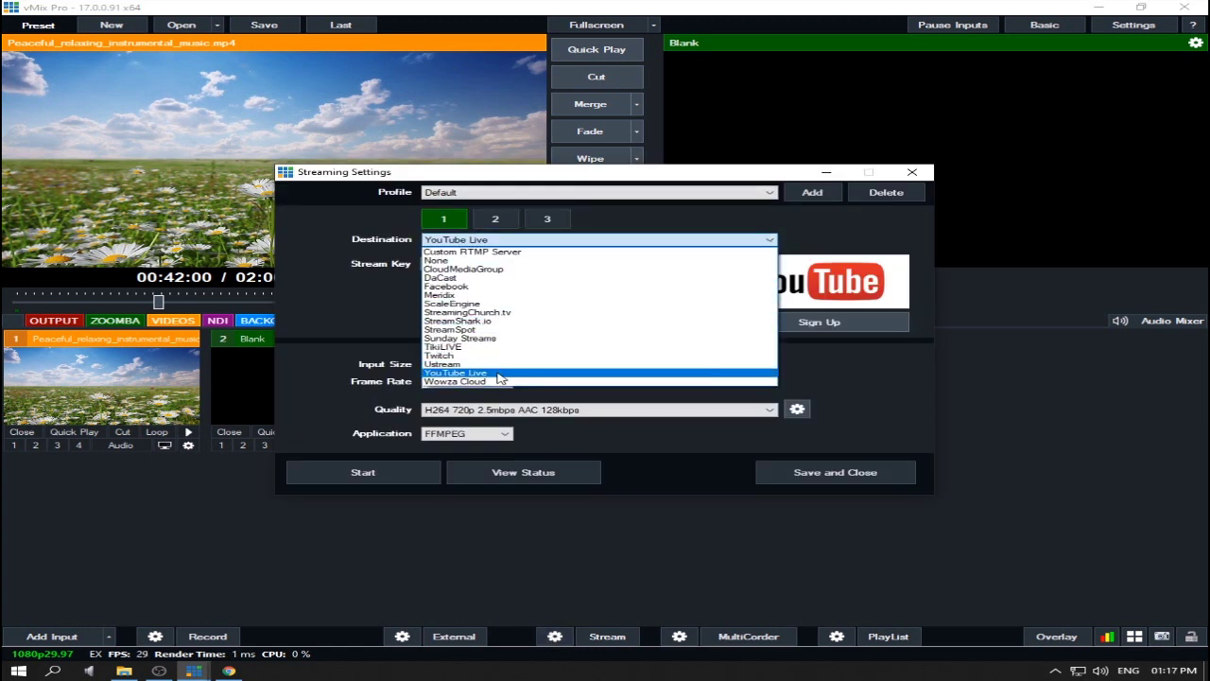
click(456, 373)
click(772, 242)
click(455, 370)
Paste the copied stream key into the Stream Key field, verify it, and save the settings
click(432, 264)
right_click(450, 266)
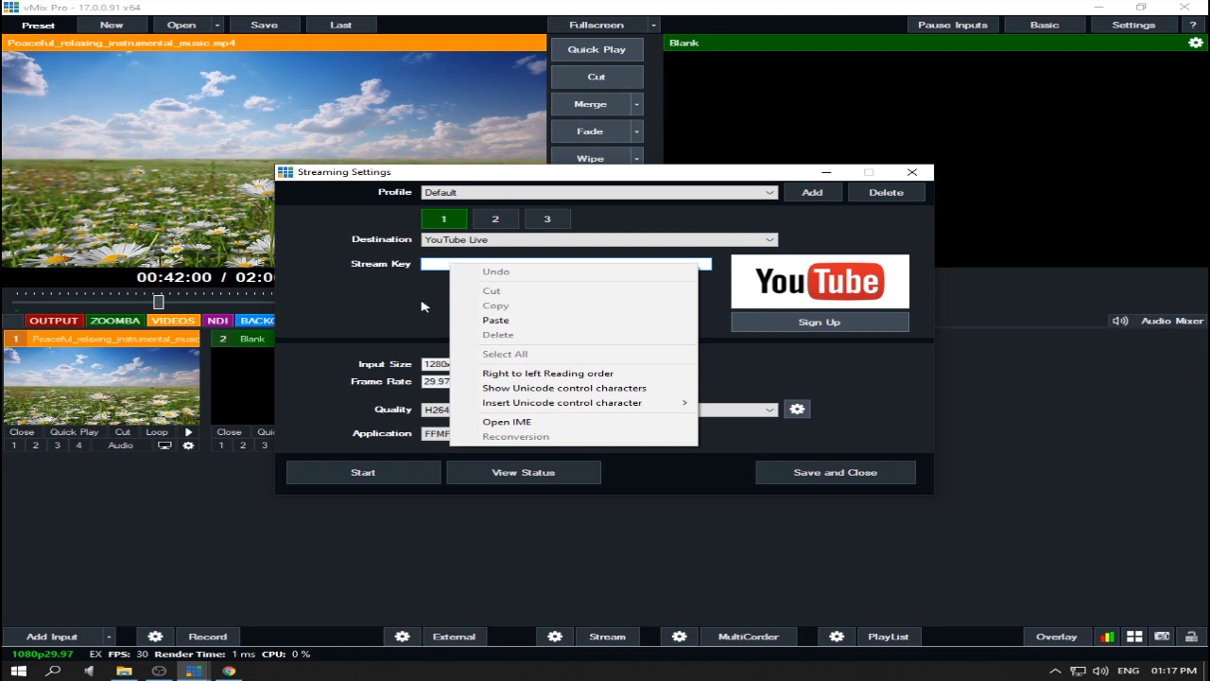
click(524, 320)
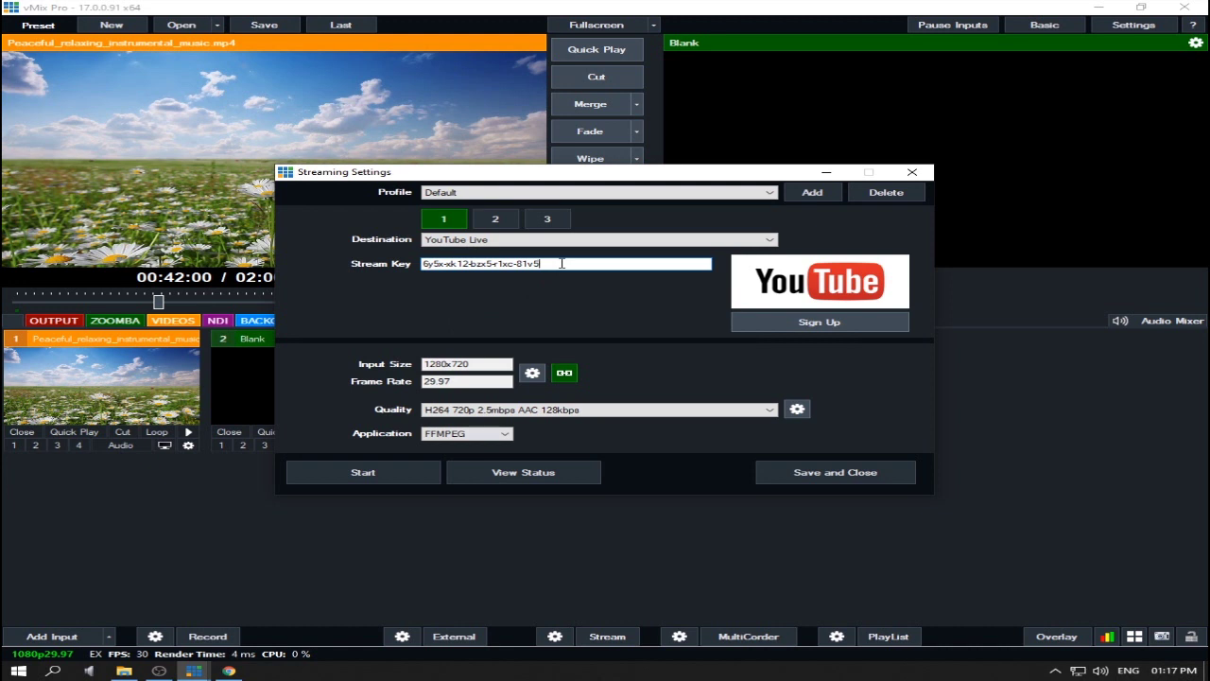
drag(562, 264, 389, 281)
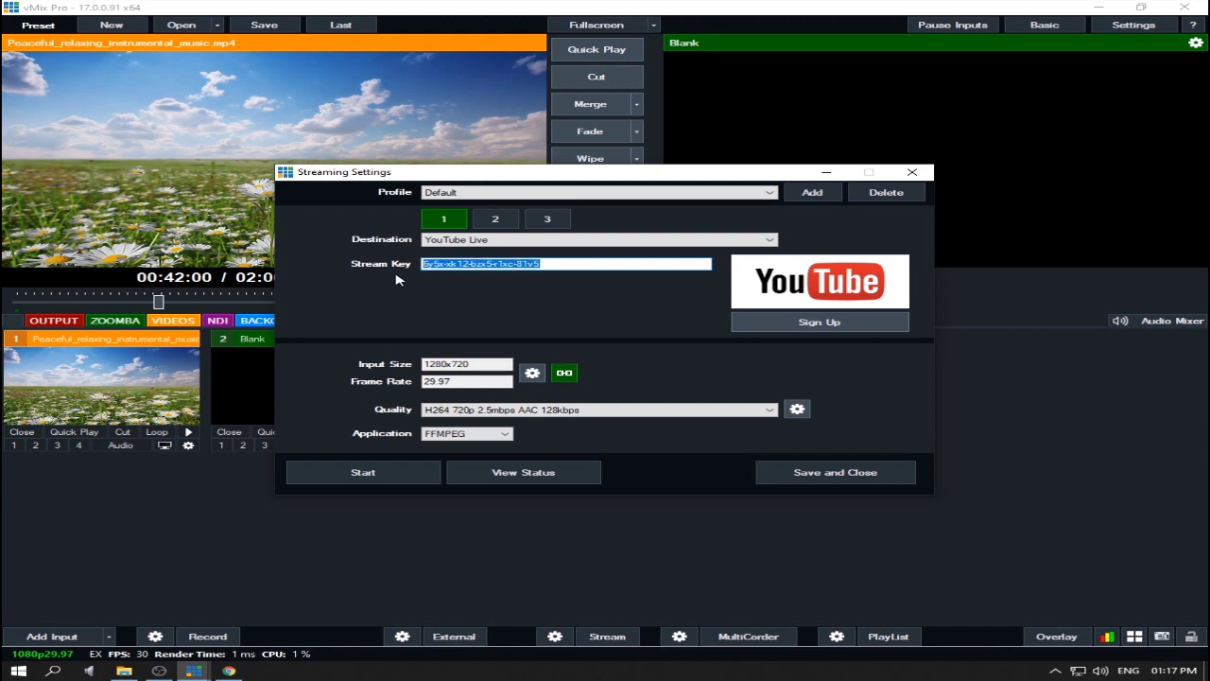
click(550, 264)
double_click(547, 264)
click(562, 265)
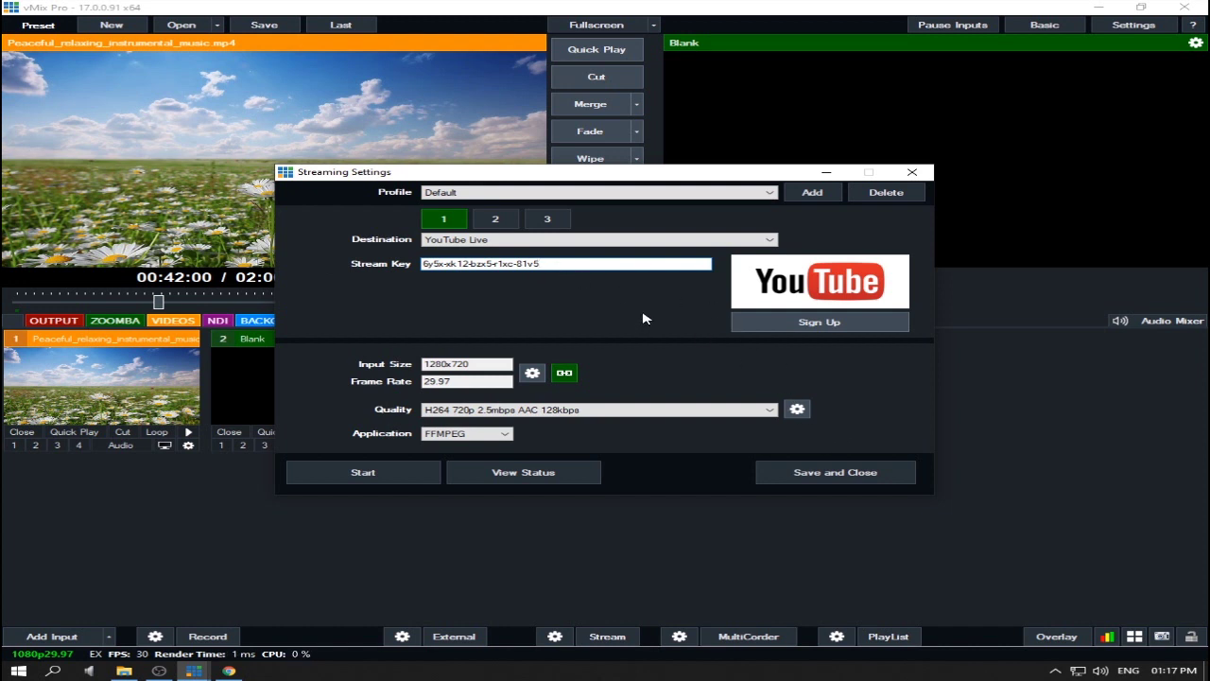
click(831, 475)
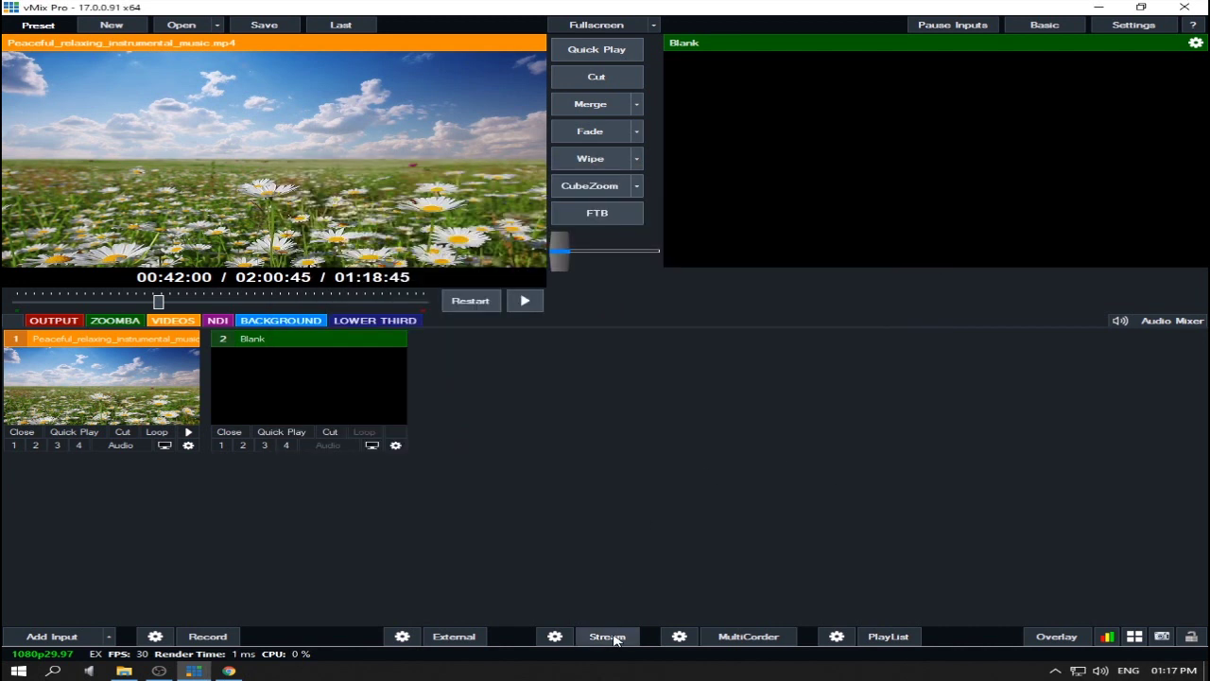
Start streaming and fade Peaceful_relaxing_instrumental_music.mp4 onto the live output, then return to Chrome
click(608, 636)
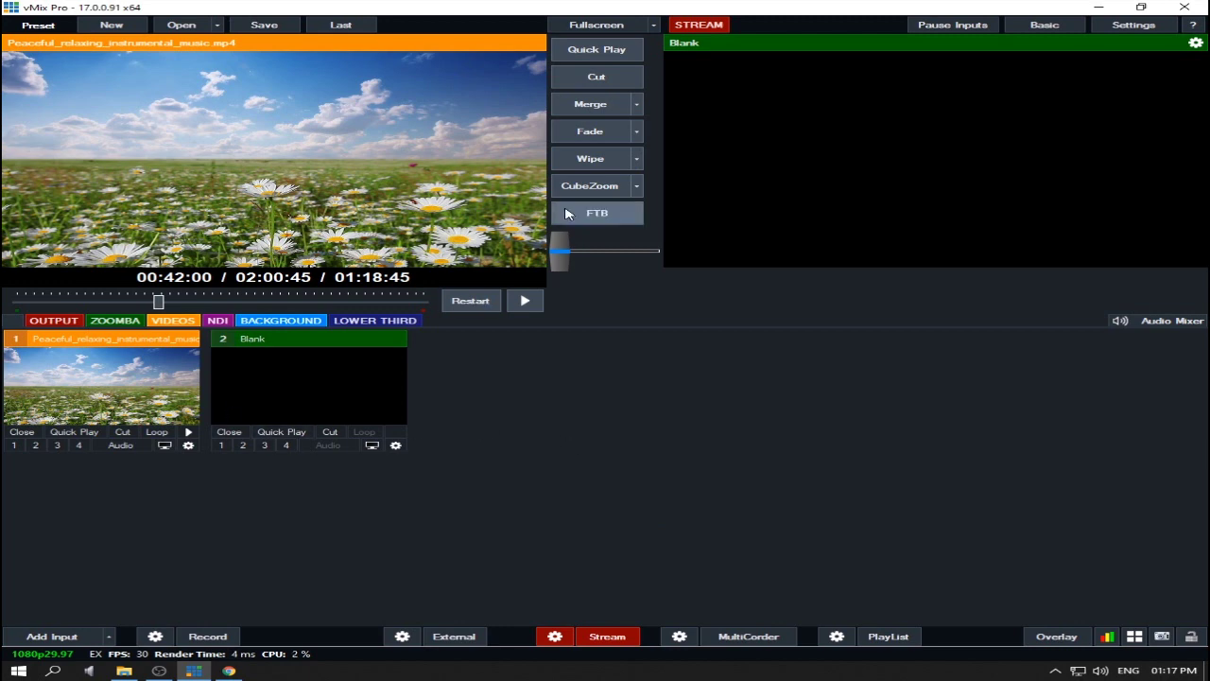
click(590, 132)
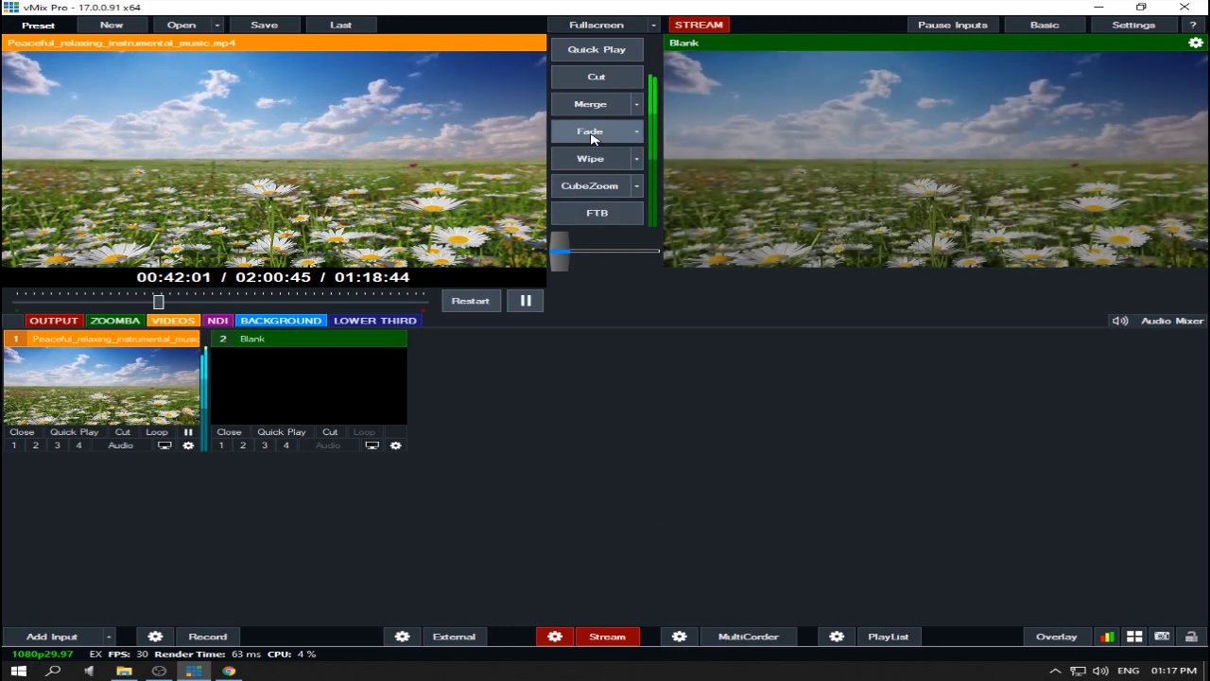
click(864, 194)
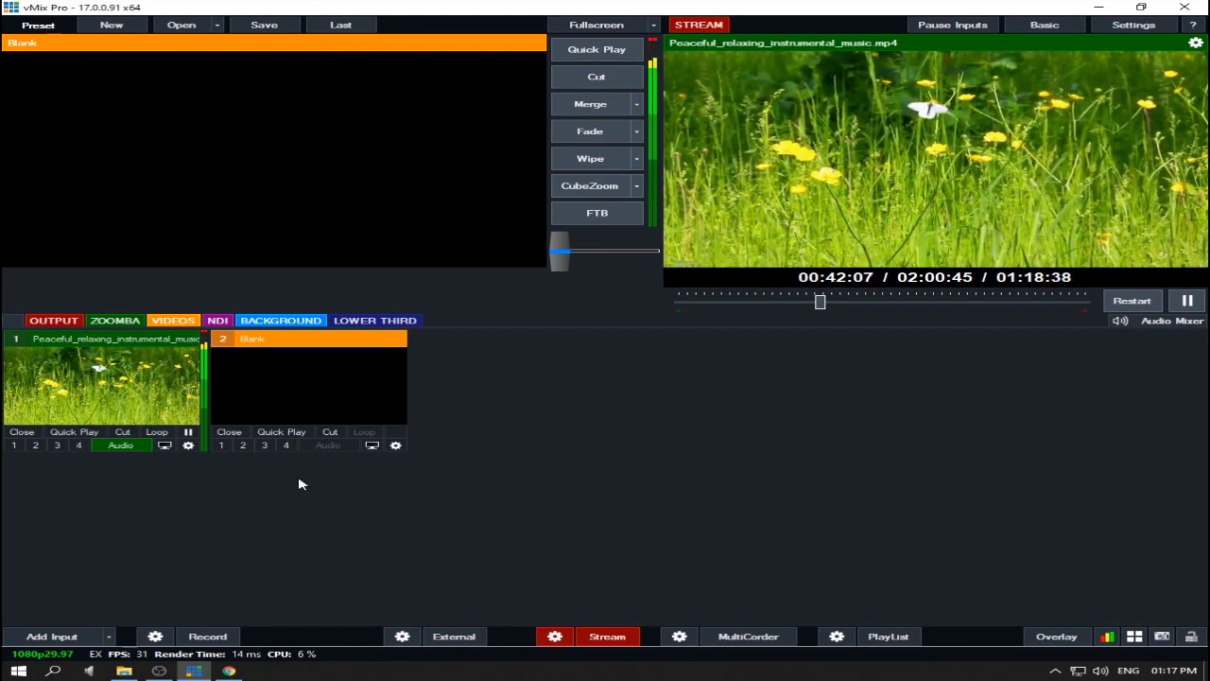
click(229, 670)
Save the live event settings and go to the broadcast's Live Control Room
key(Tab)
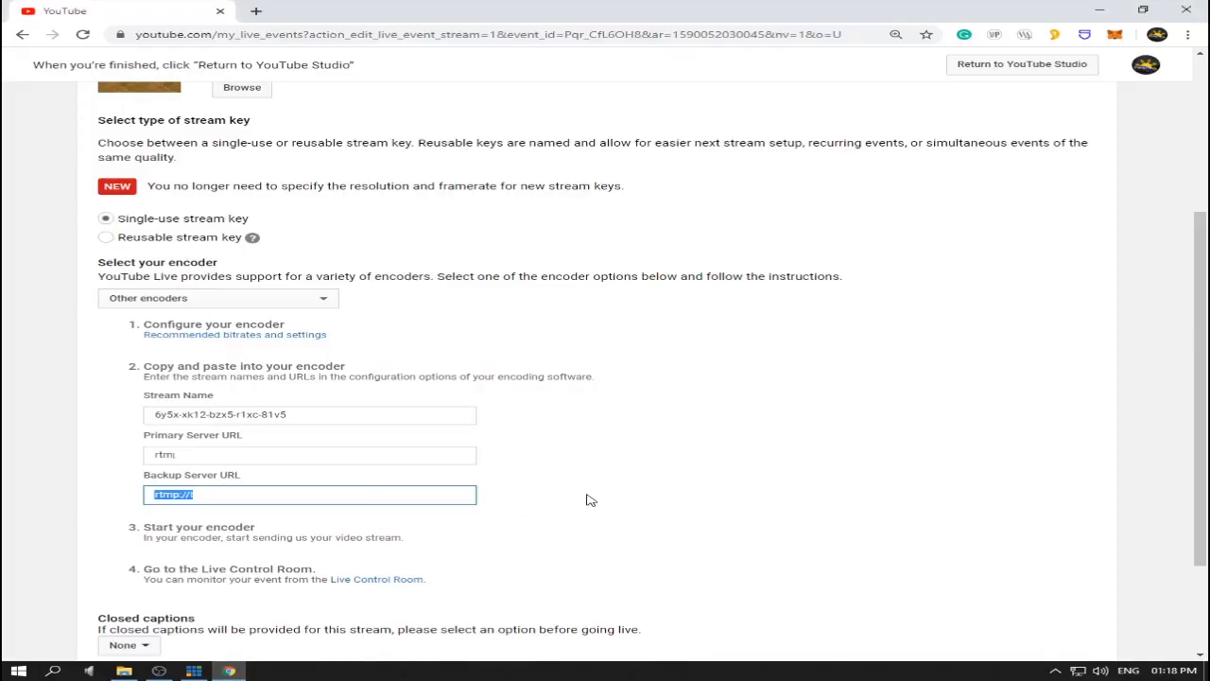
key(Return)
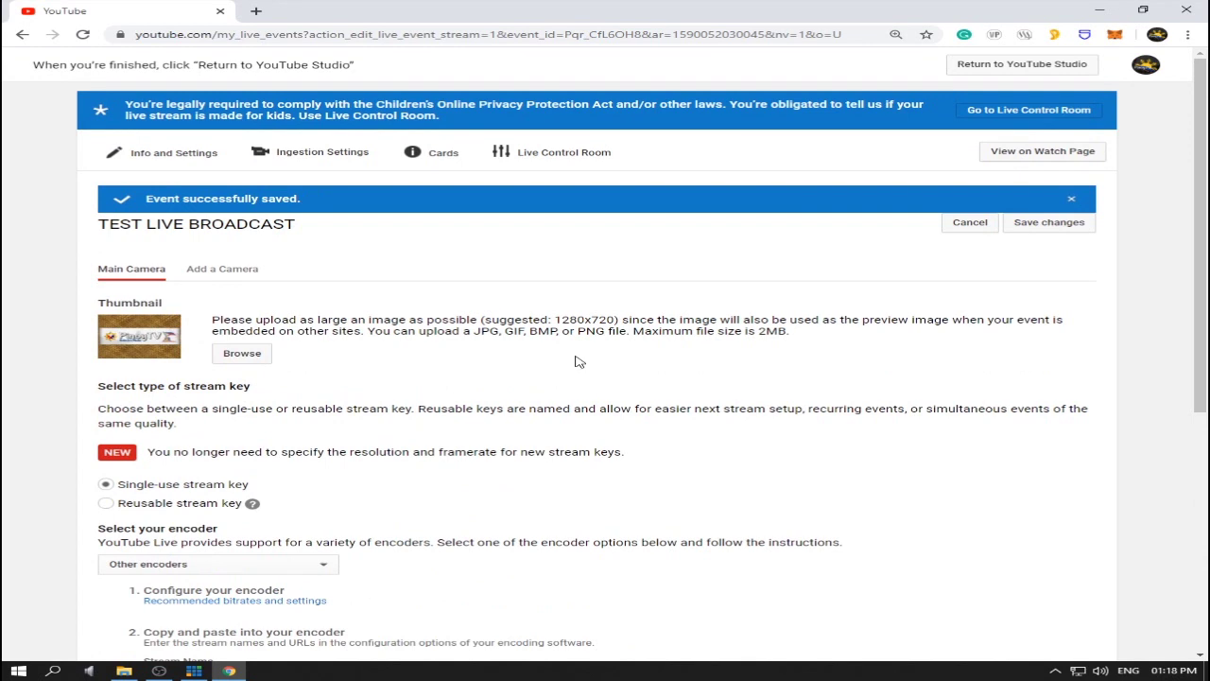
click(527, 157)
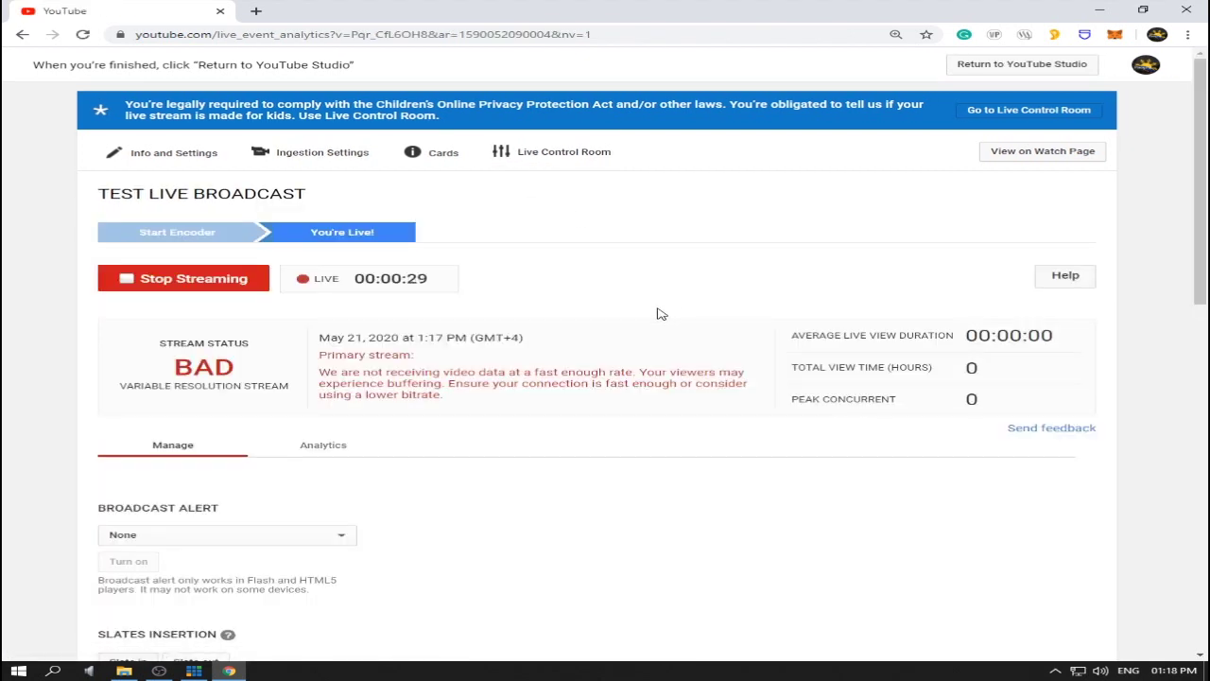
Check that the stream status reads BAD and start the Public View player
drag(158, 343, 295, 389)
click(255, 365)
drag(160, 343, 264, 388)
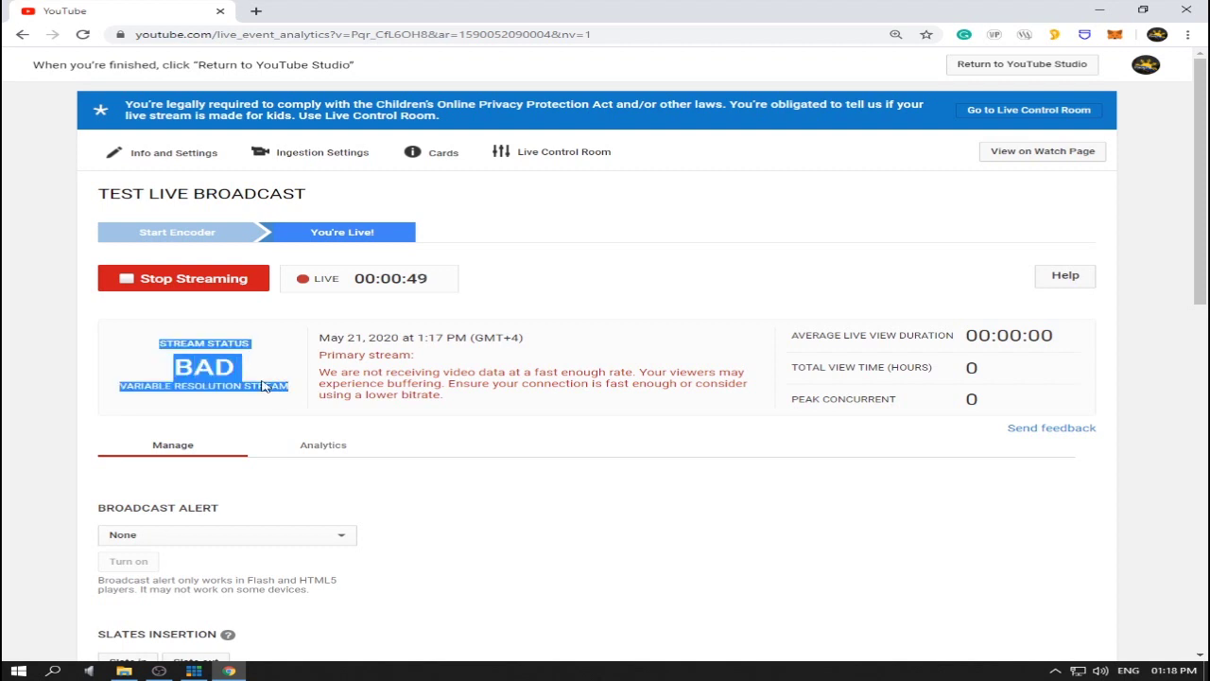
click(232, 376)
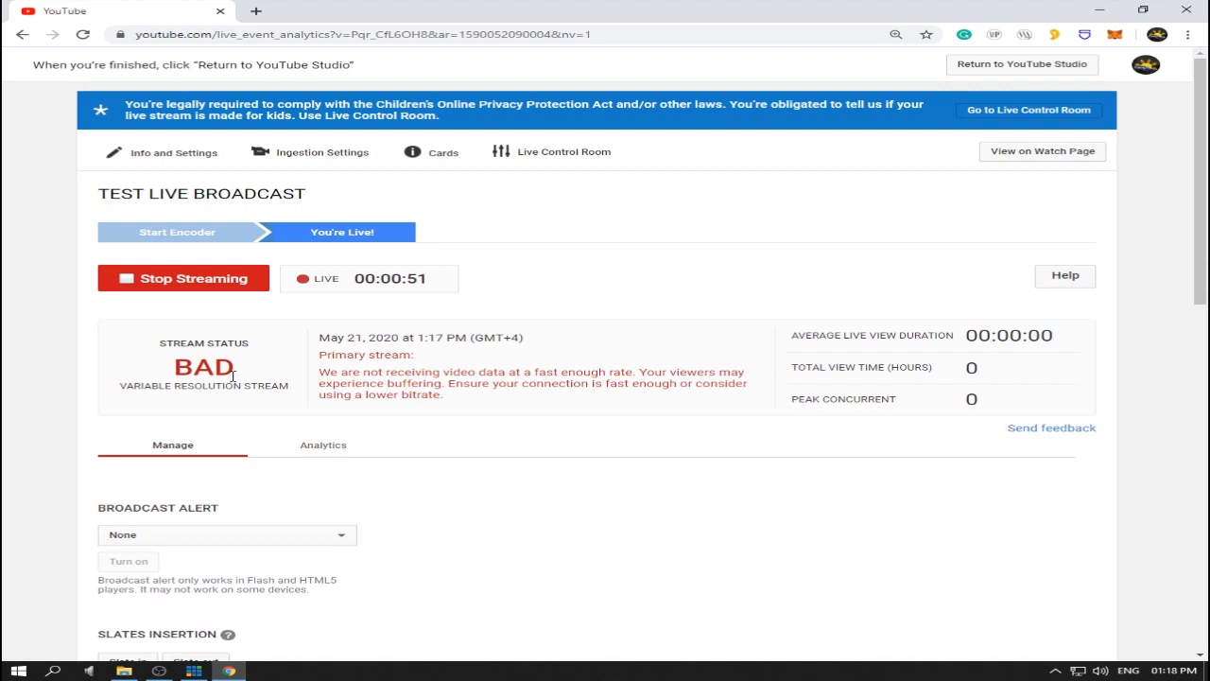
scroll(507, 502, down, 3)
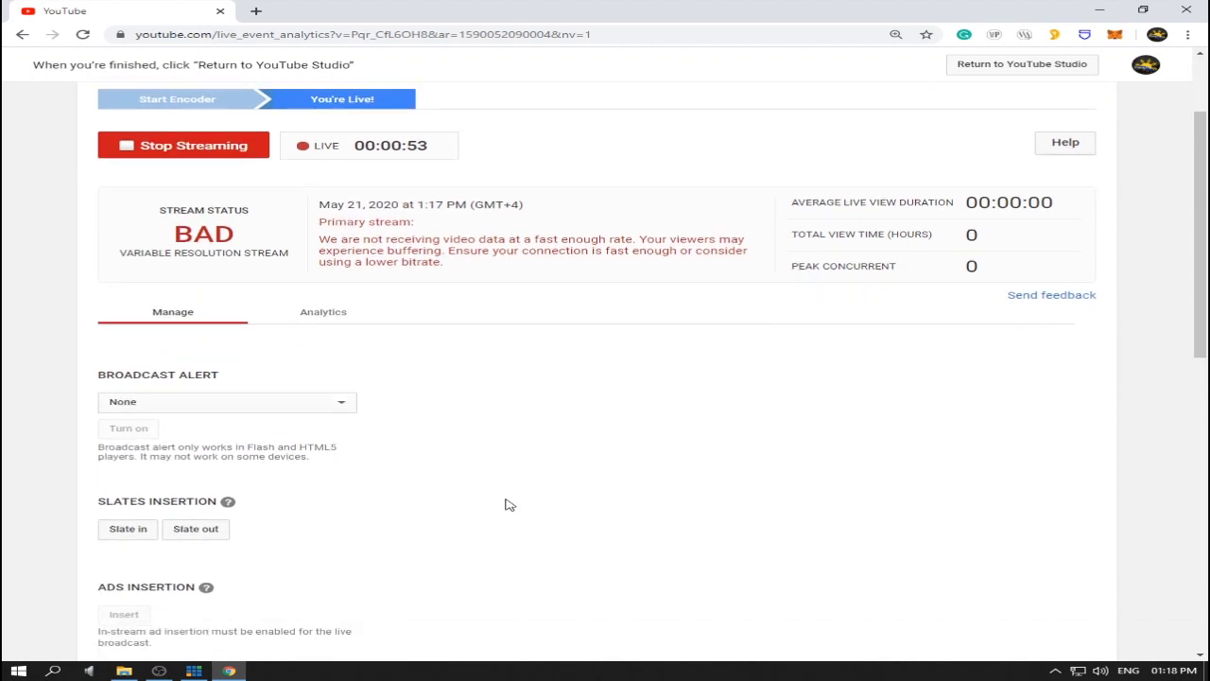
scroll(507, 505, down, 4)
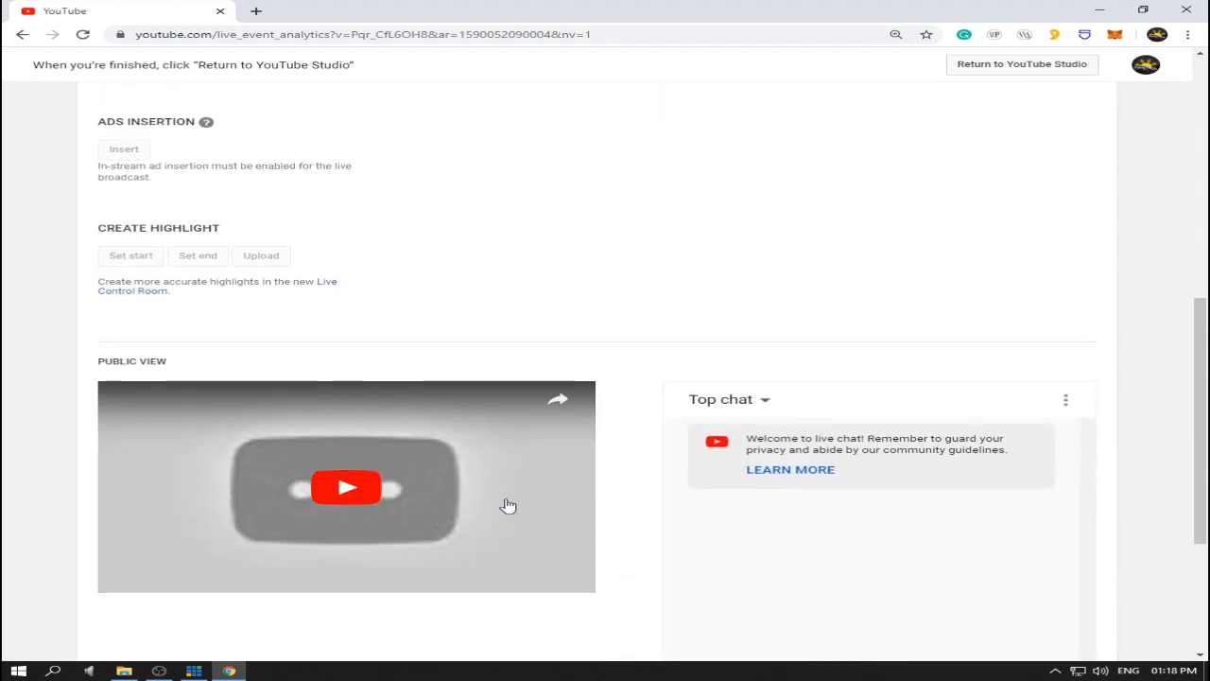
click(353, 484)
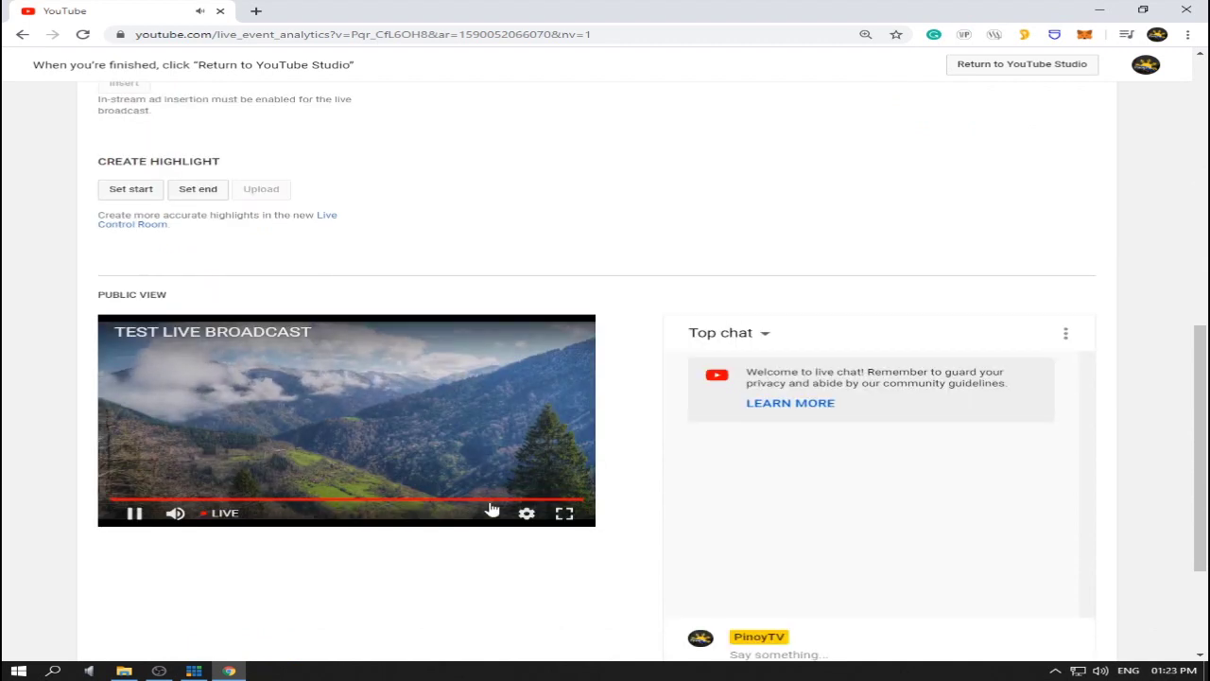
Watch the scenery video playing in Public View, then return to vMix Pro
mouse_move(448, 489)
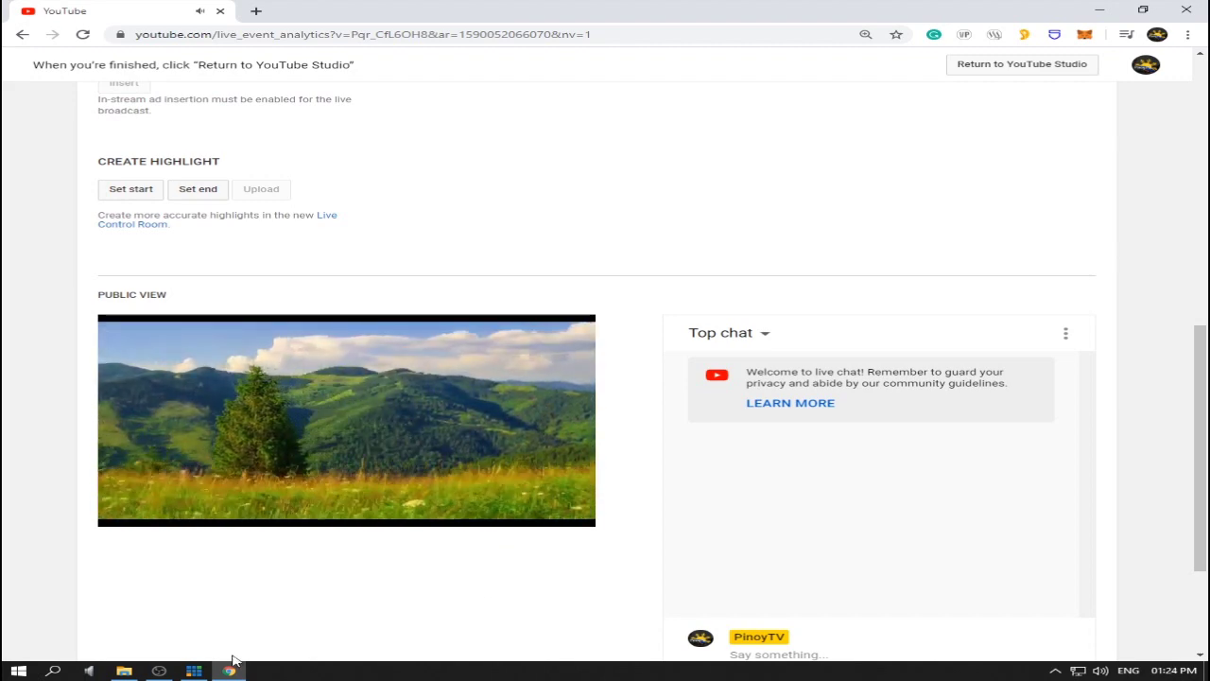
click(194, 671)
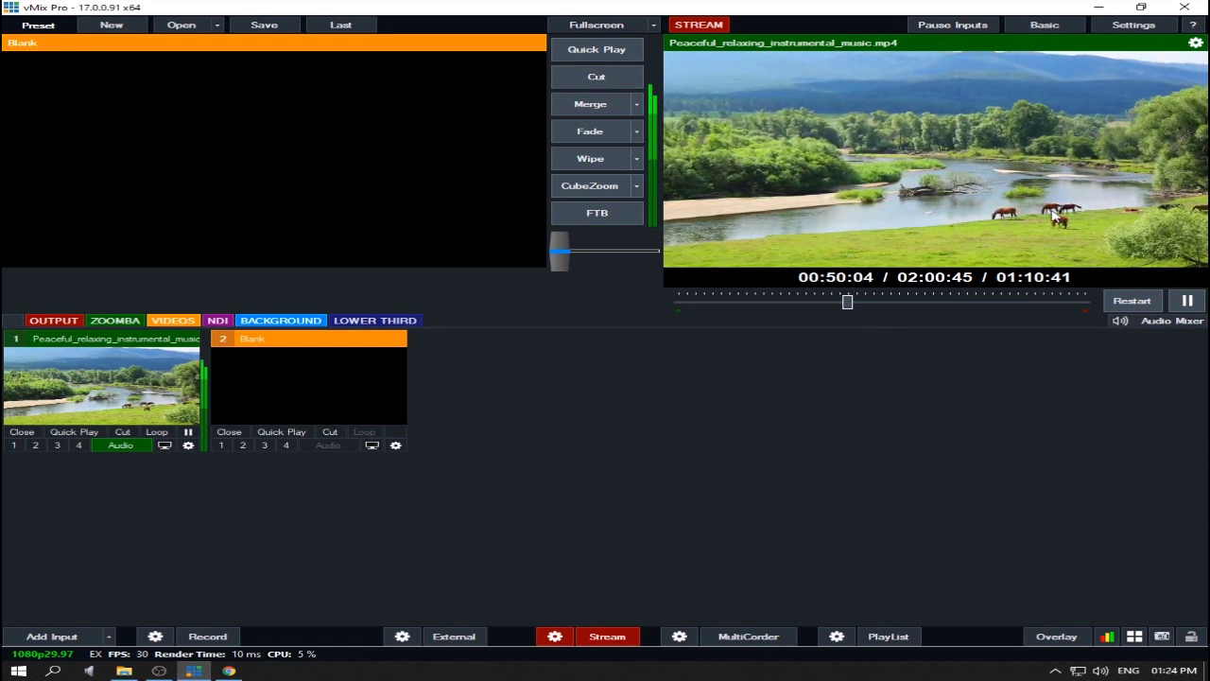
Check the river video in vMix's output, then bring the YouTube live page back in Chrome
mouse_move(224, 672)
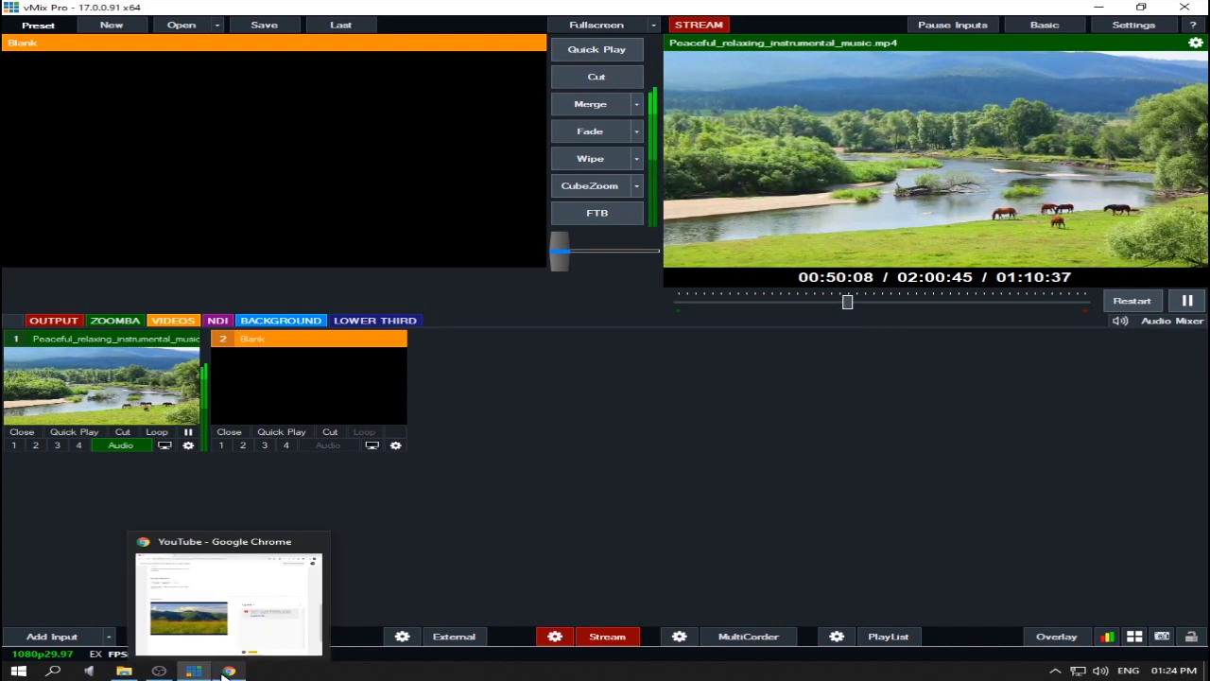
click(224, 673)
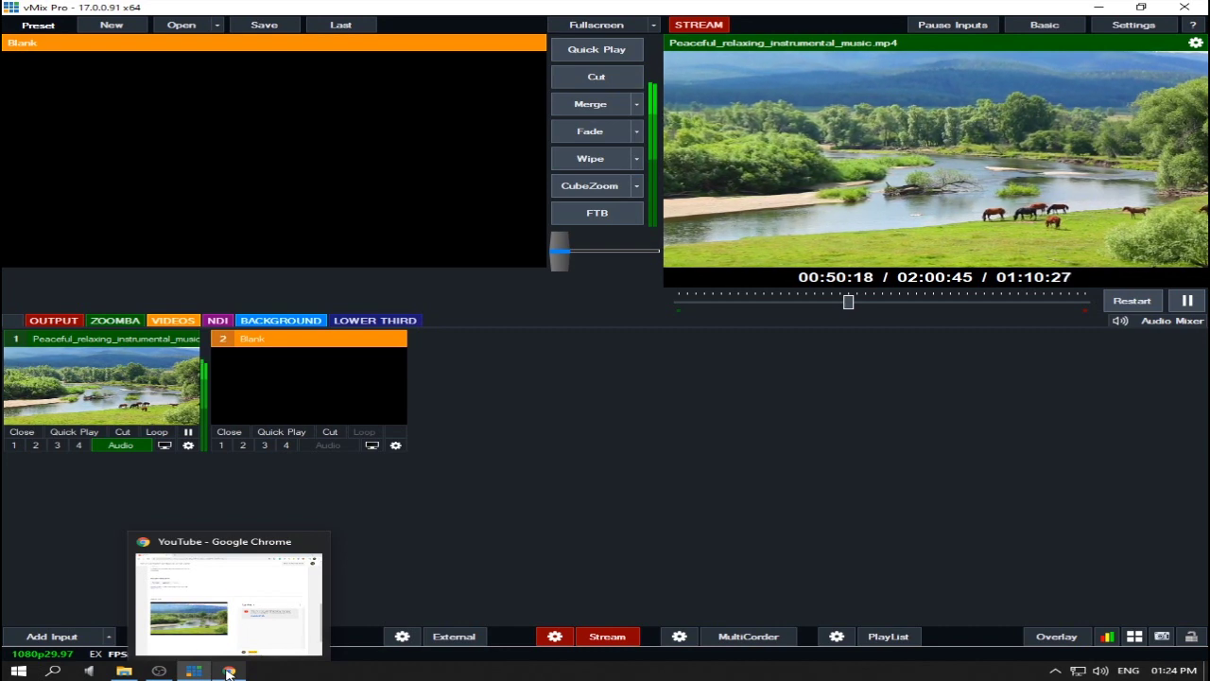
click(217, 615)
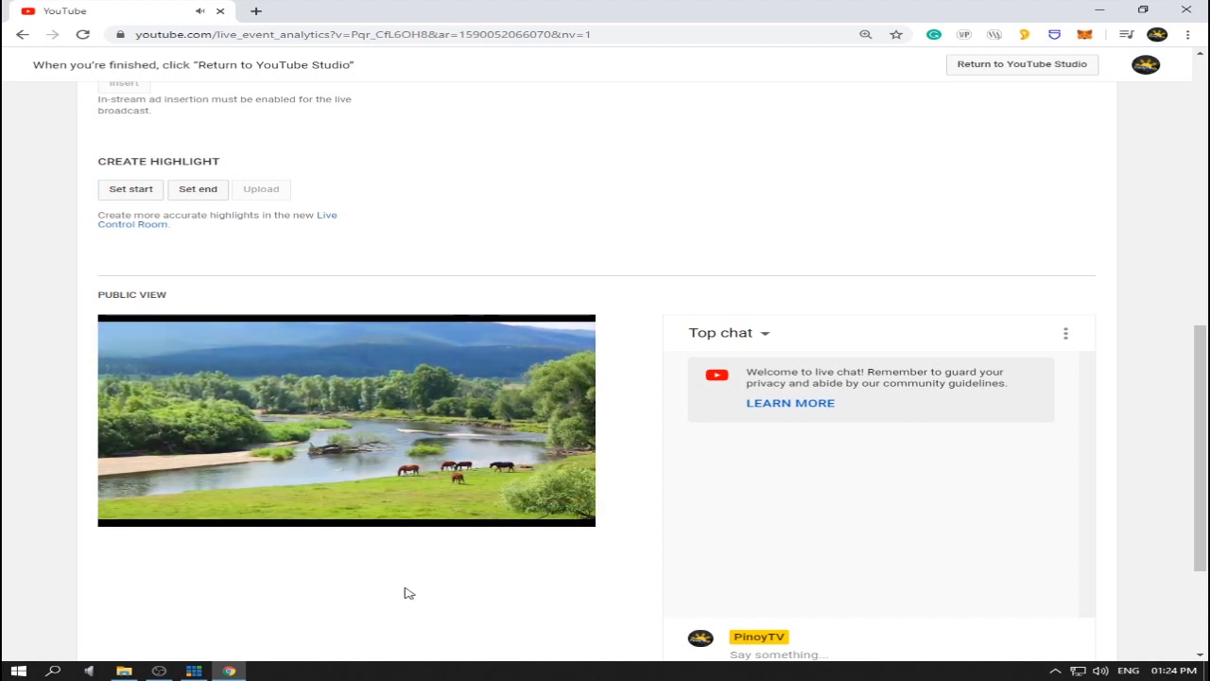
Confirm the stream status now reads GOOD, leave Broadcast Alert at None, and open Info and Settings
scroll(404, 592, up, 1)
scroll(408, 593, up, 6)
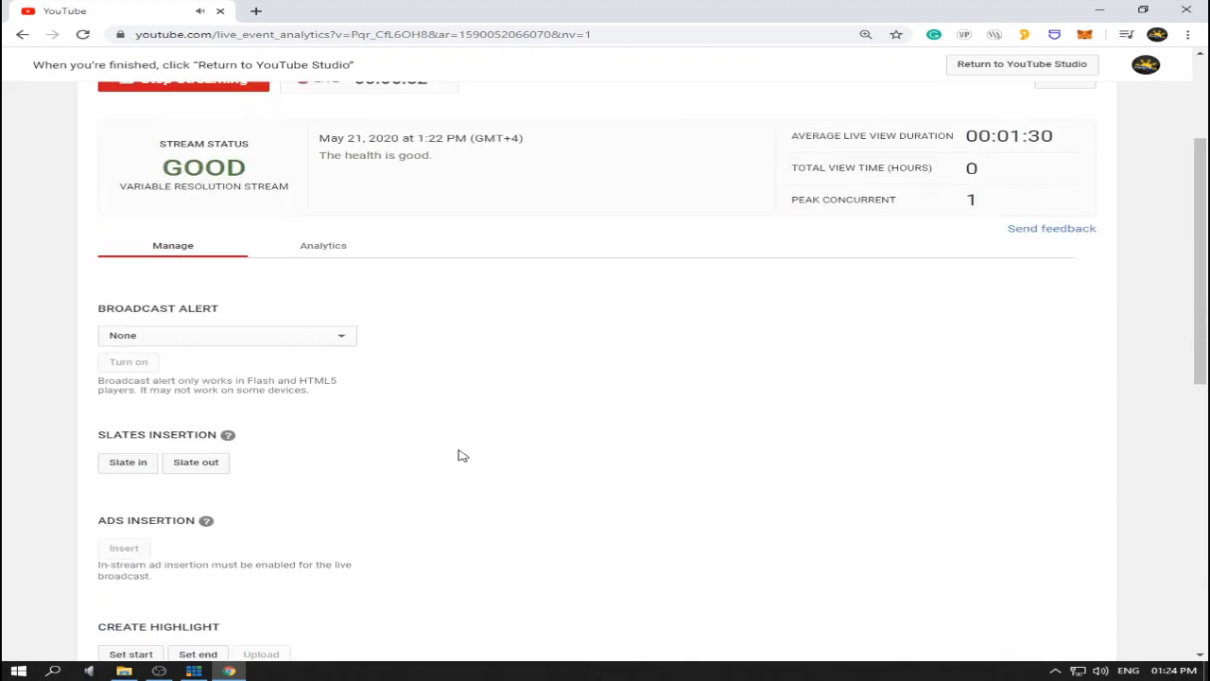
drag(123, 276, 456, 450)
click(504, 508)
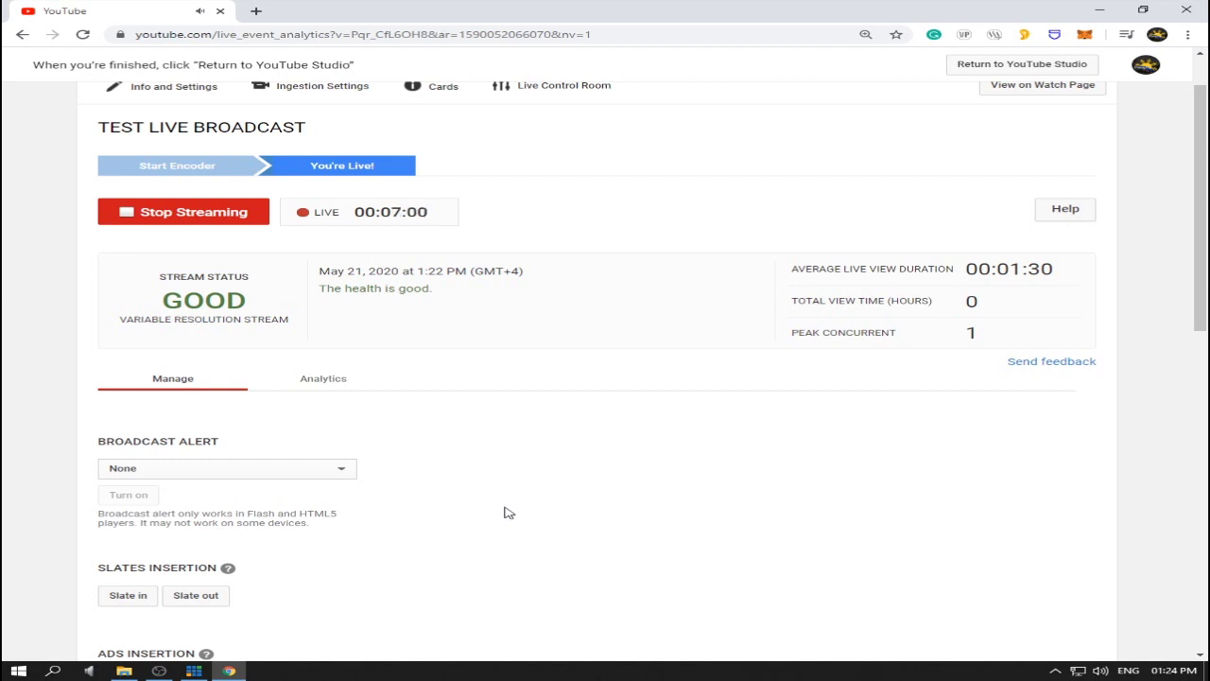
drag(157, 281, 284, 332)
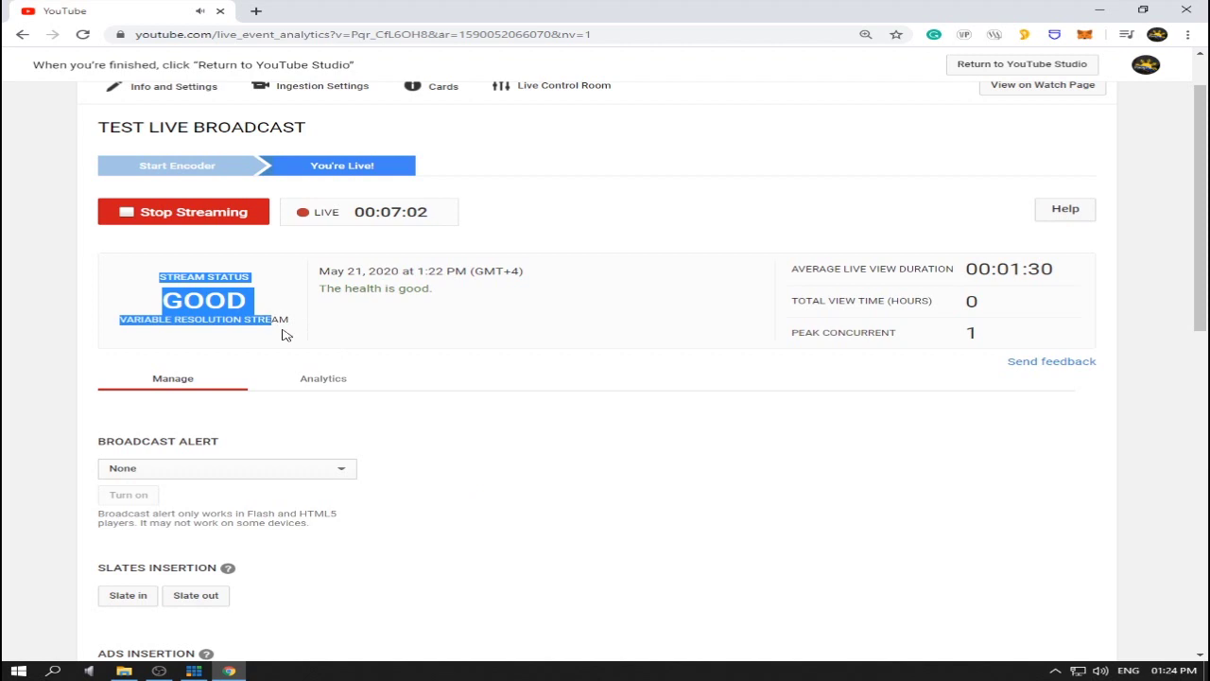
click(349, 468)
click(521, 447)
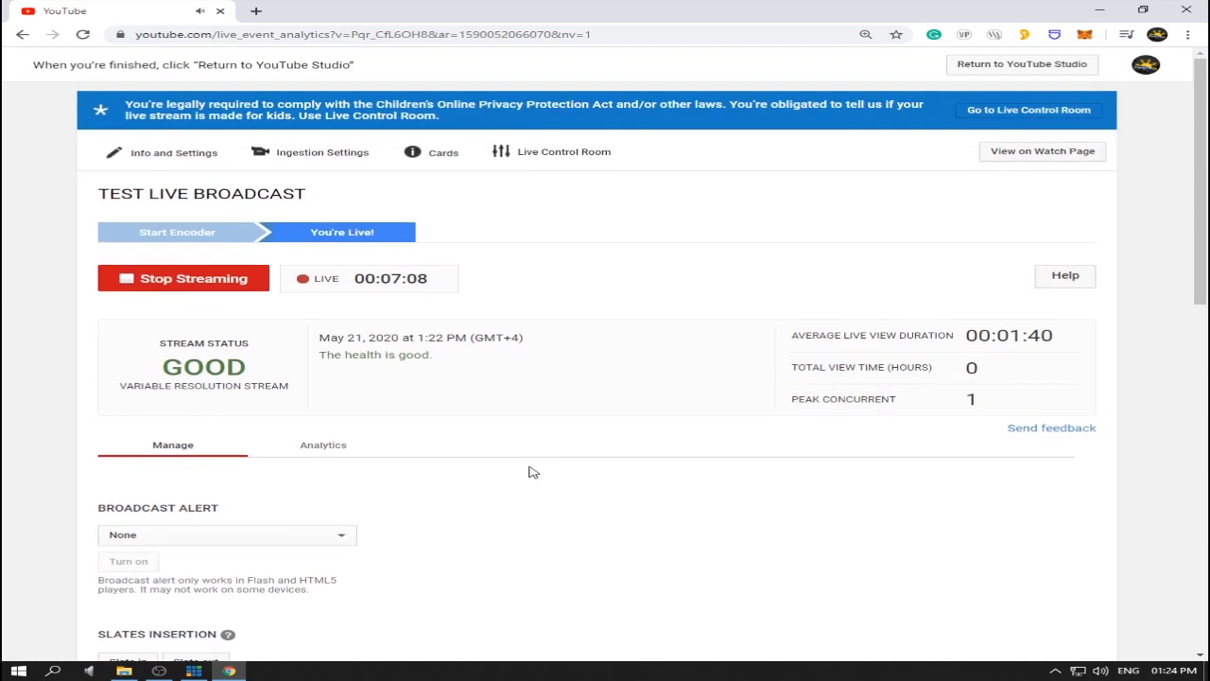
click(185, 153)
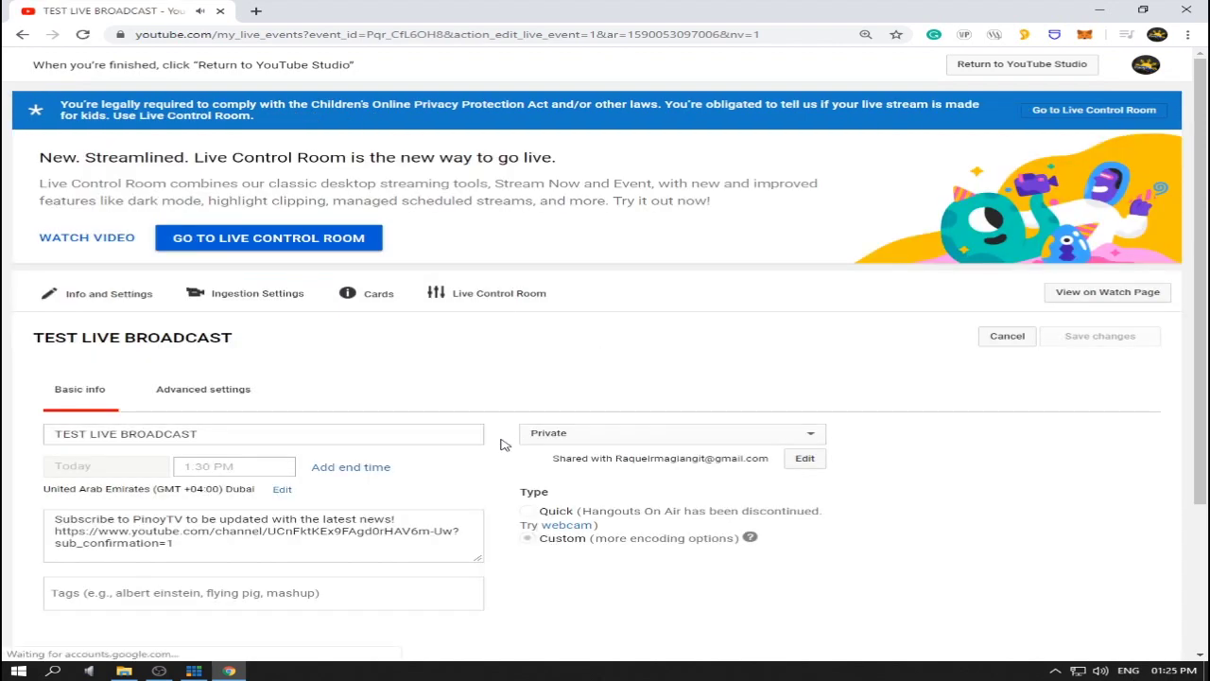
Edit the Private sharing line to reach Who can view and focus the e-mail address box
scroll(662, 382, down, 1)
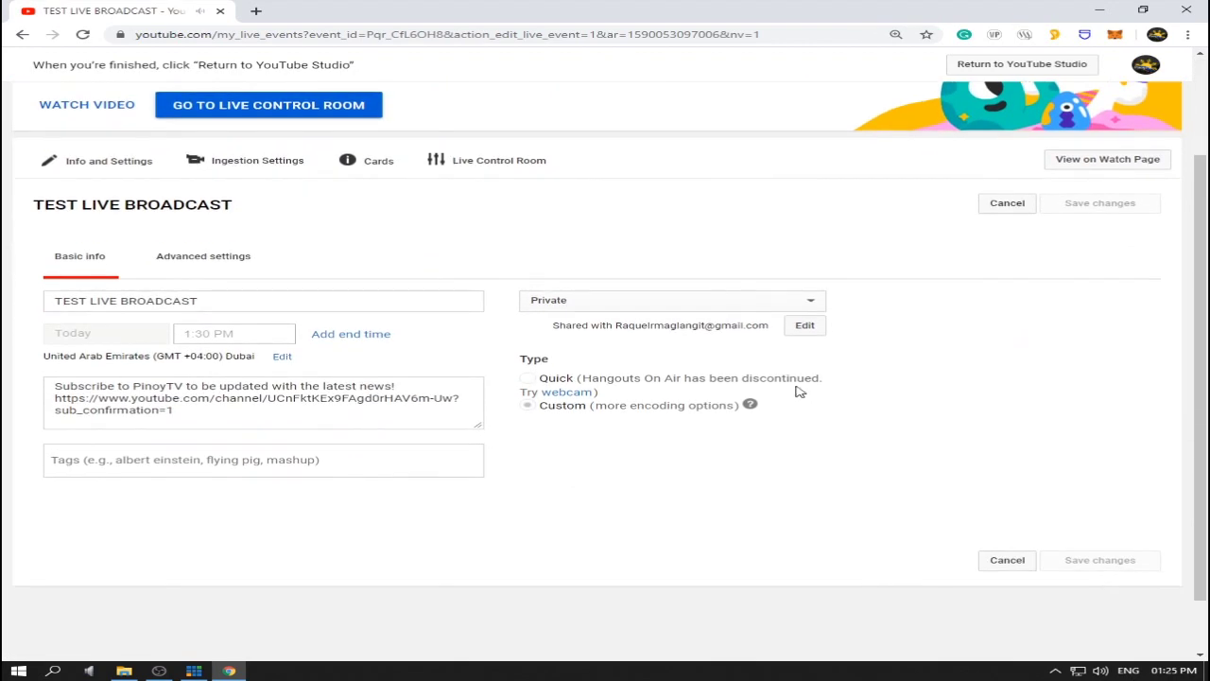
click(805, 328)
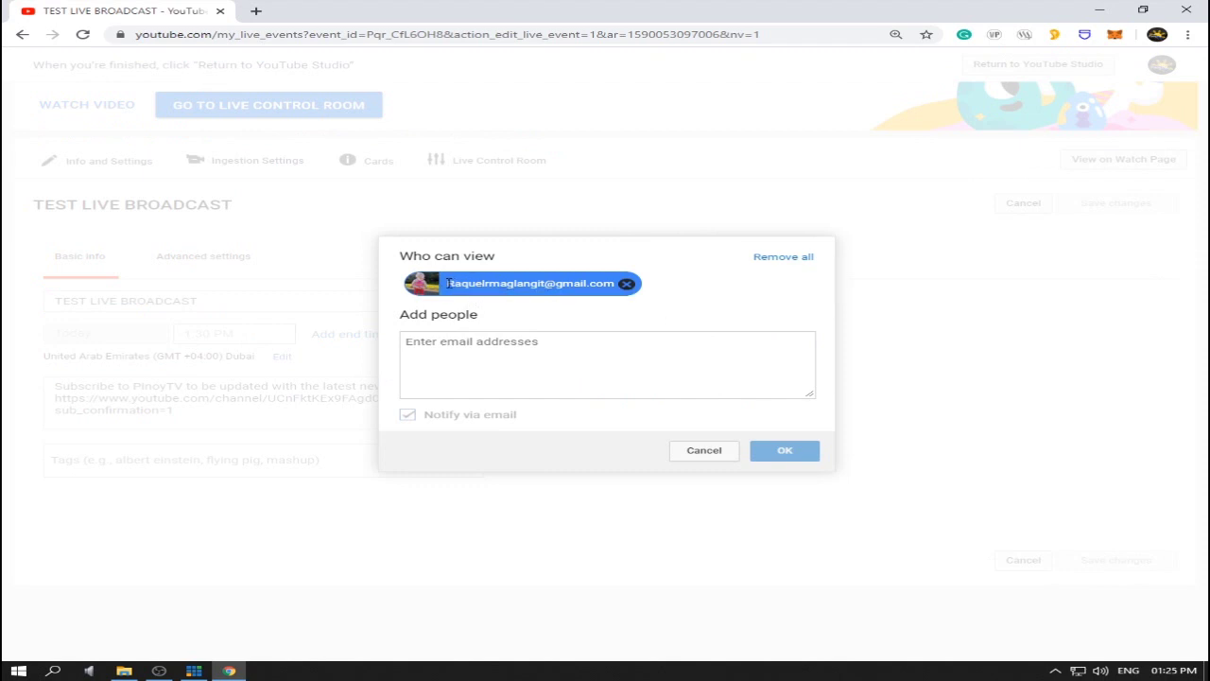
click(483, 367)
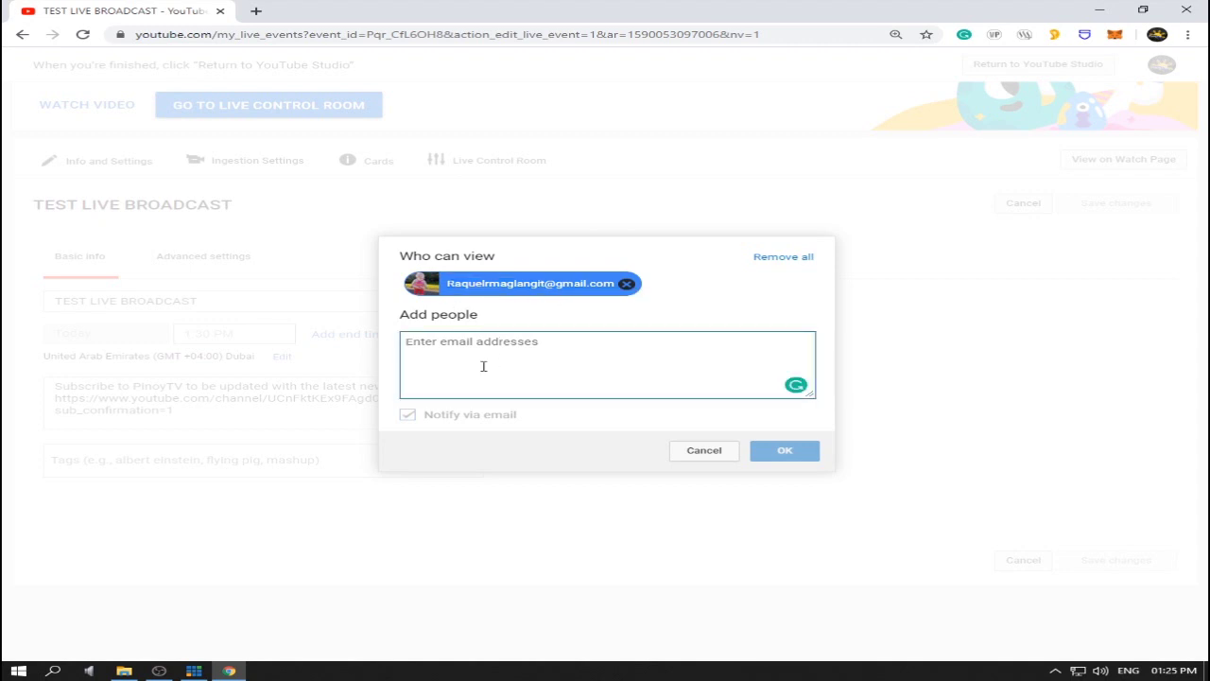
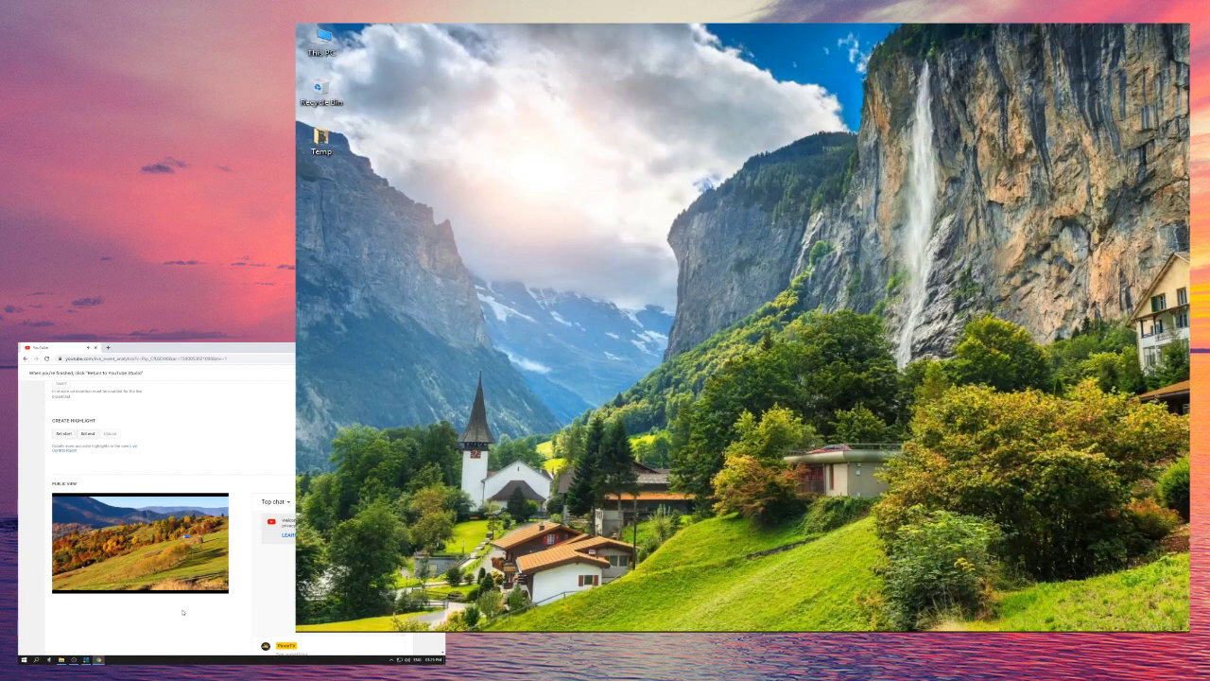
Launch Chrome and go to Gmail through the Google apps grid
click(384, 627)
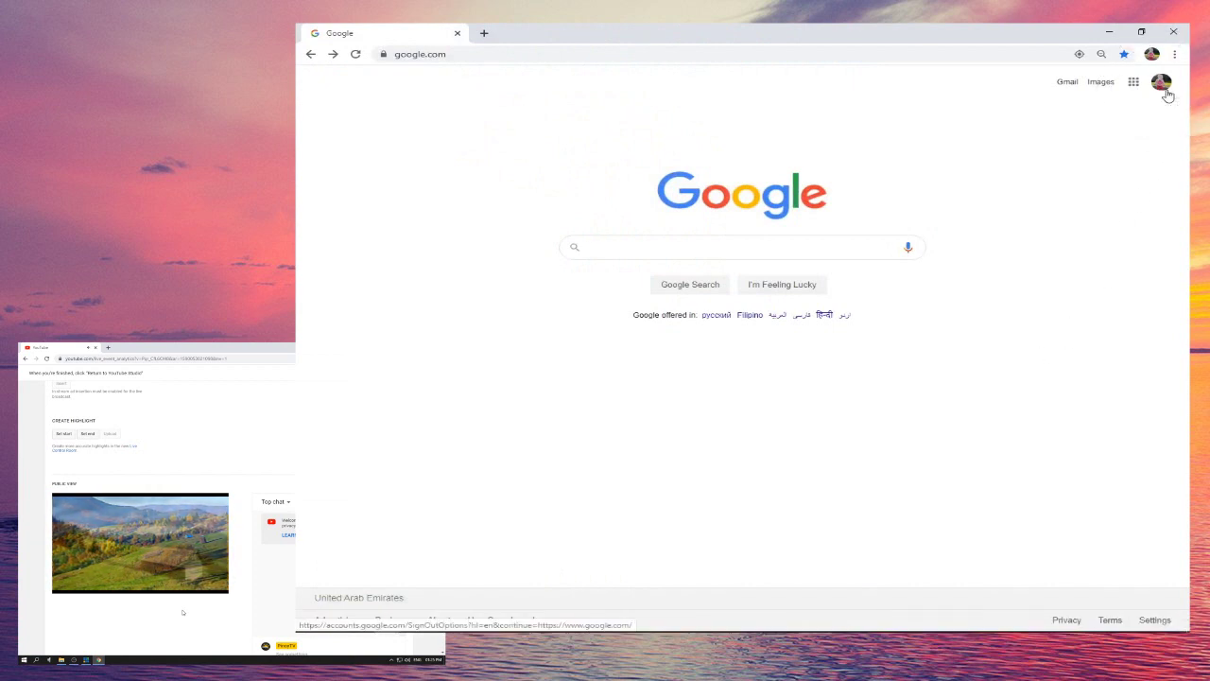
click(1133, 85)
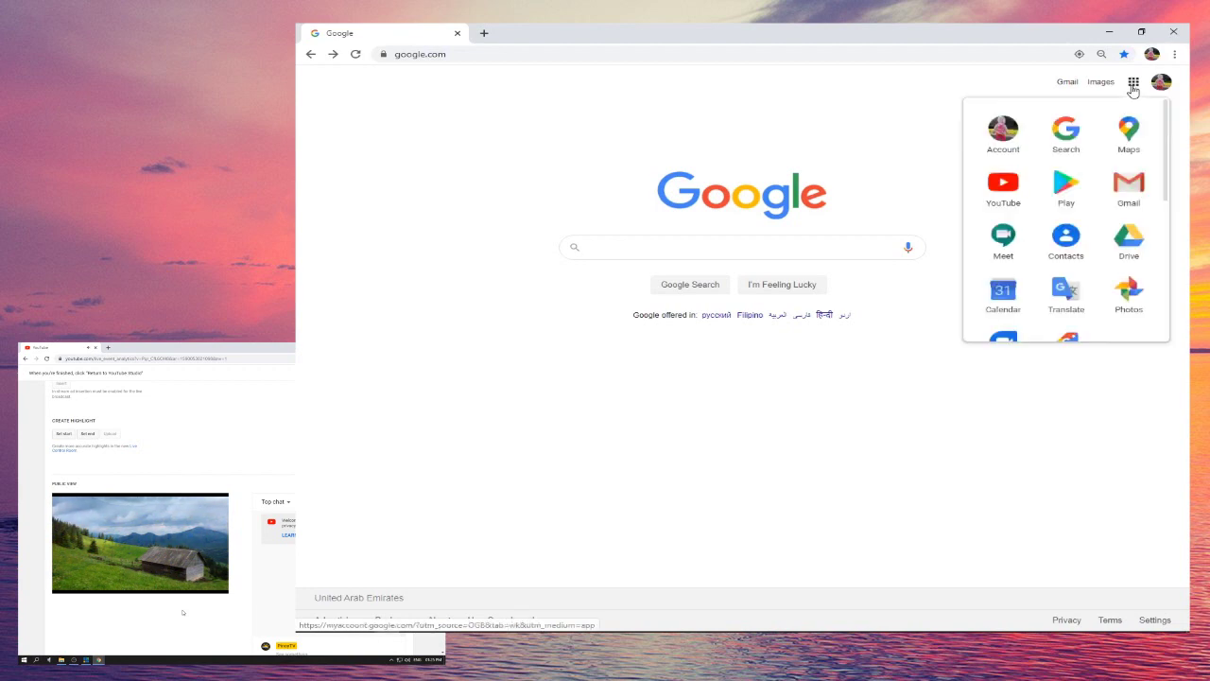
click(1131, 188)
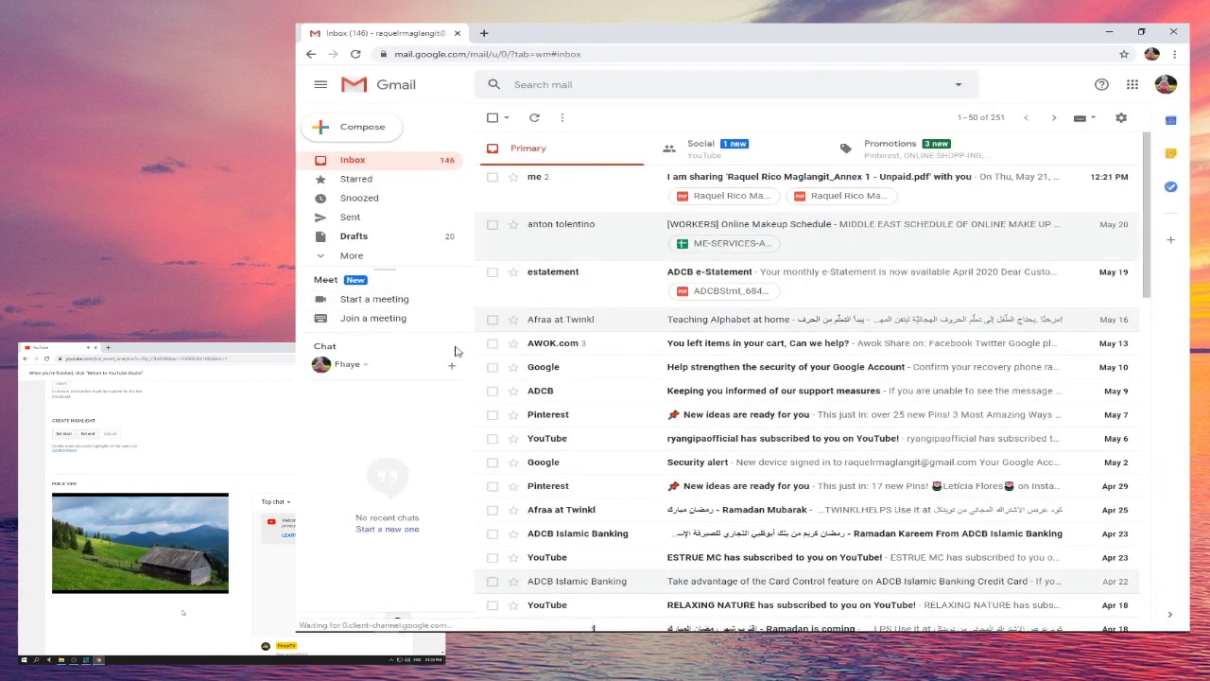
Switch to the Social category and open the PinoyTV email sharing 'TEST LIVE BROADCAST'
click(376, 162)
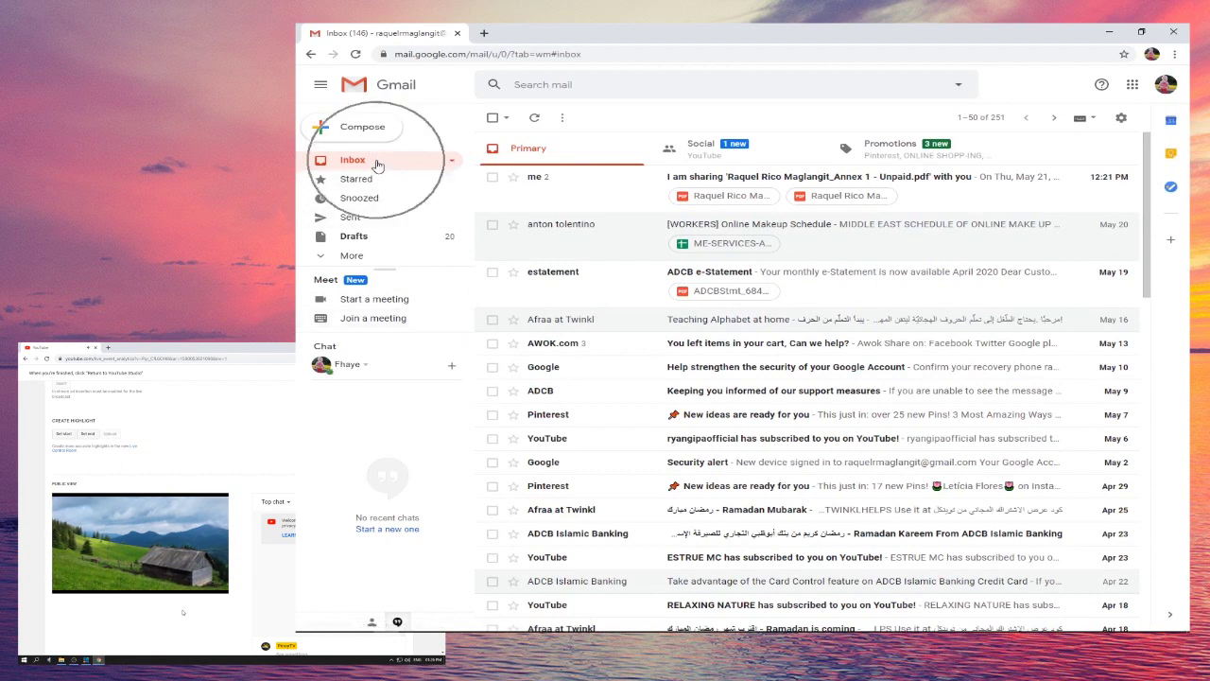
click(720, 153)
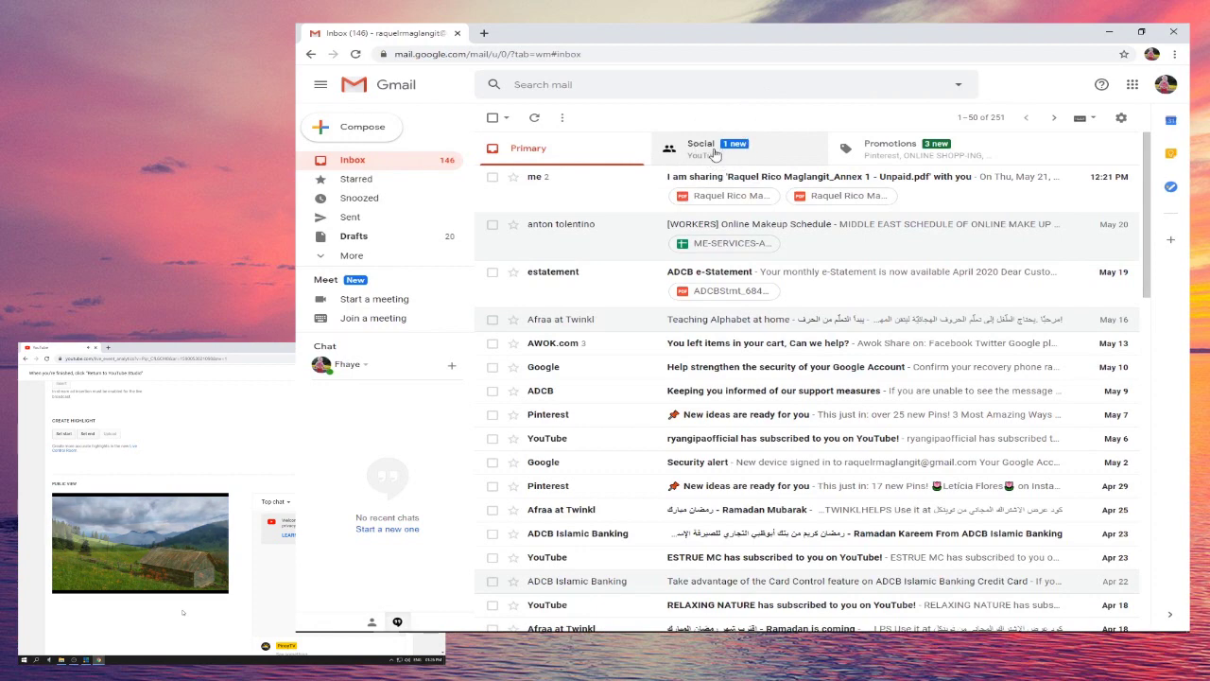
click(524, 150)
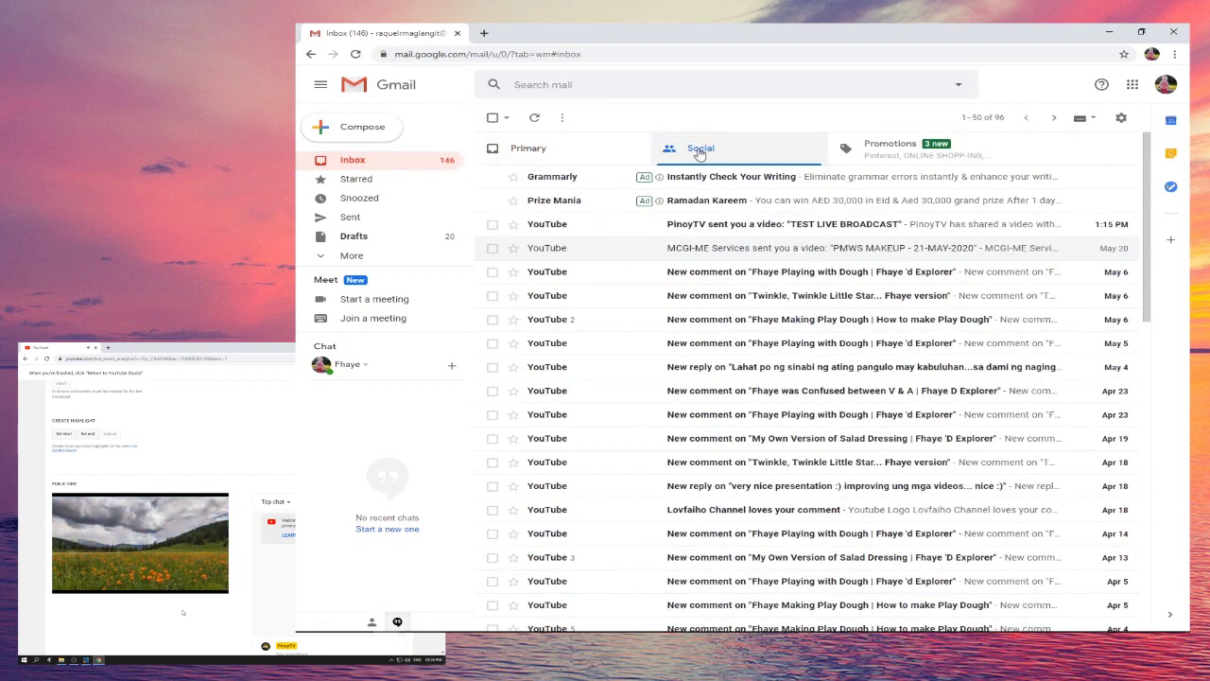
click(375, 164)
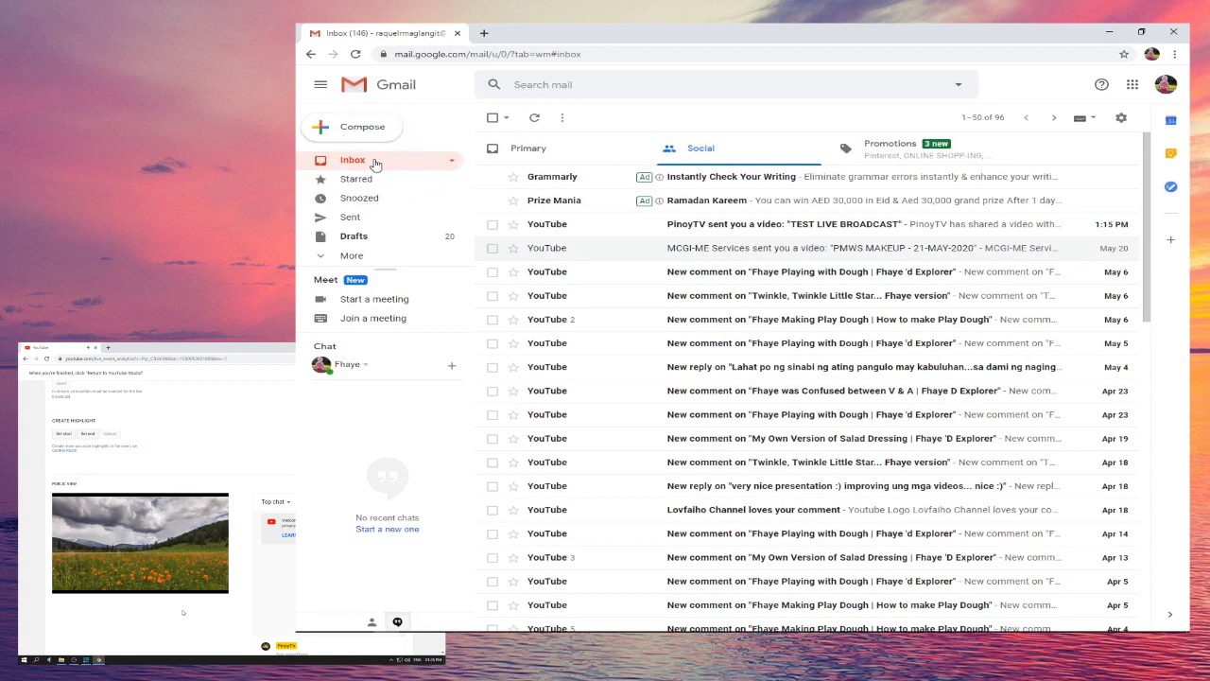
click(701, 155)
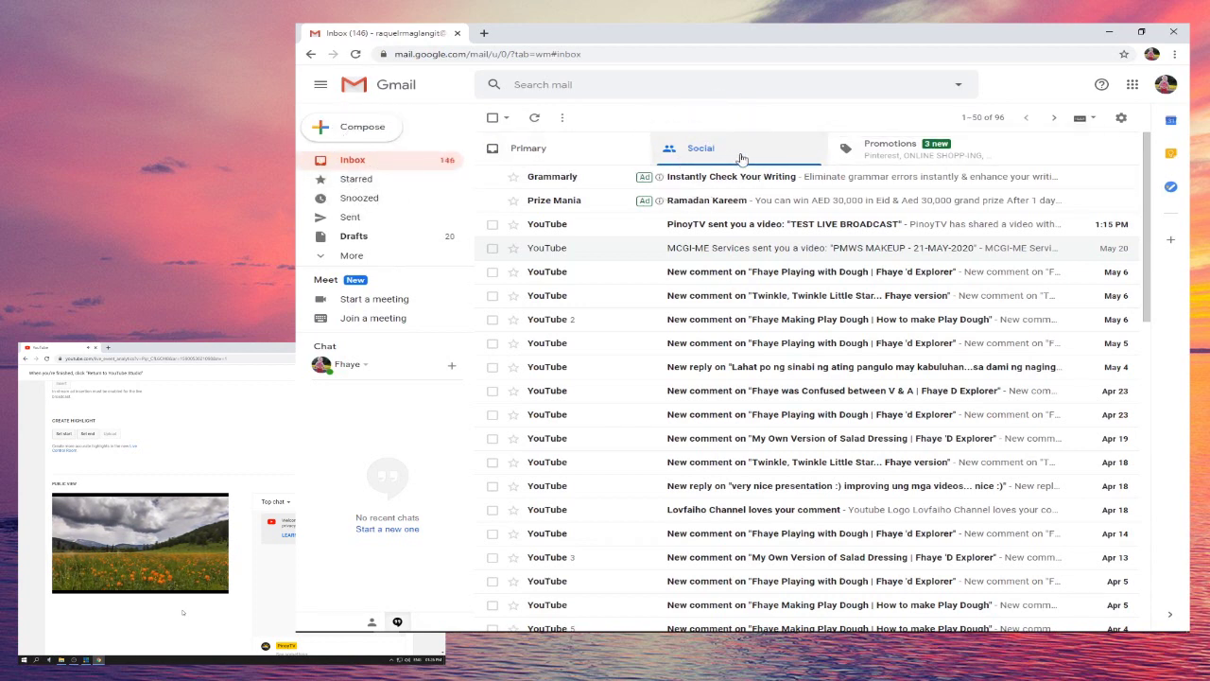
click(716, 229)
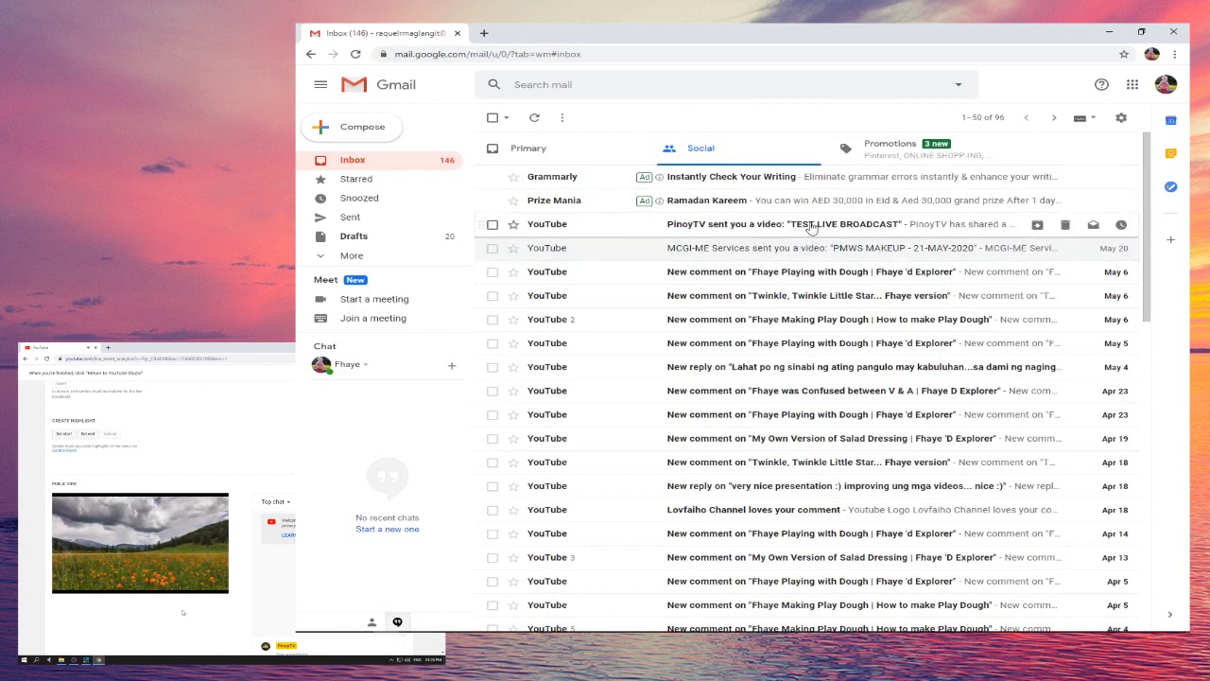
click(767, 222)
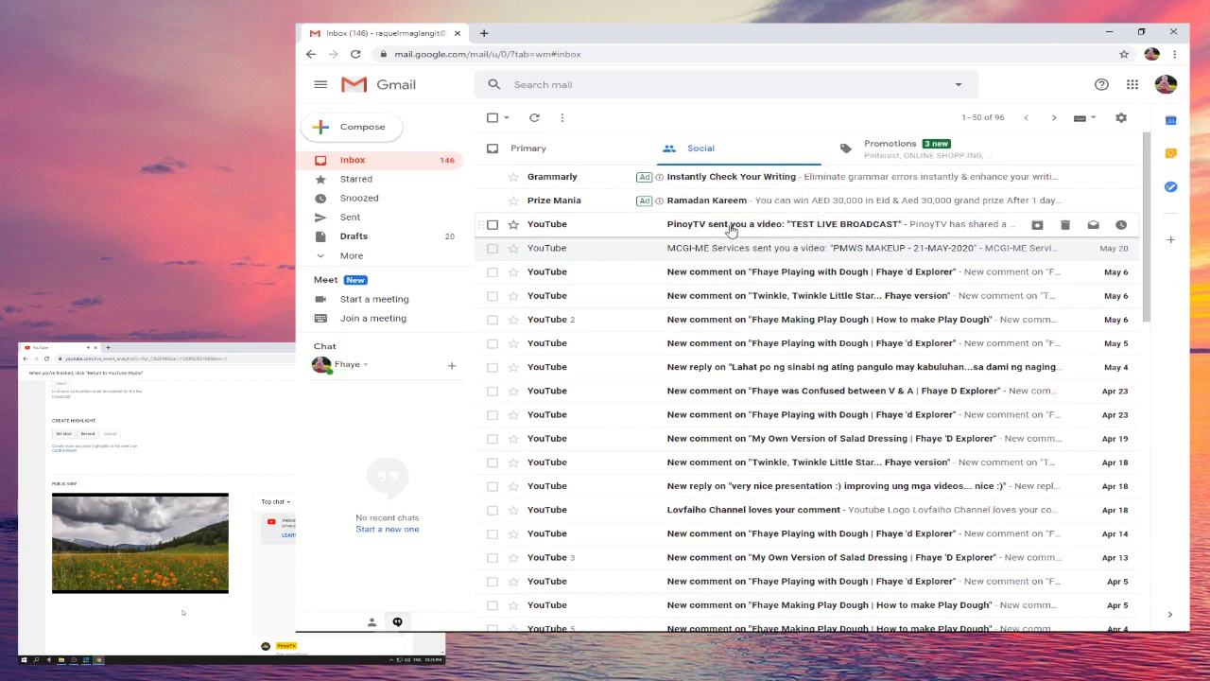
click(730, 230)
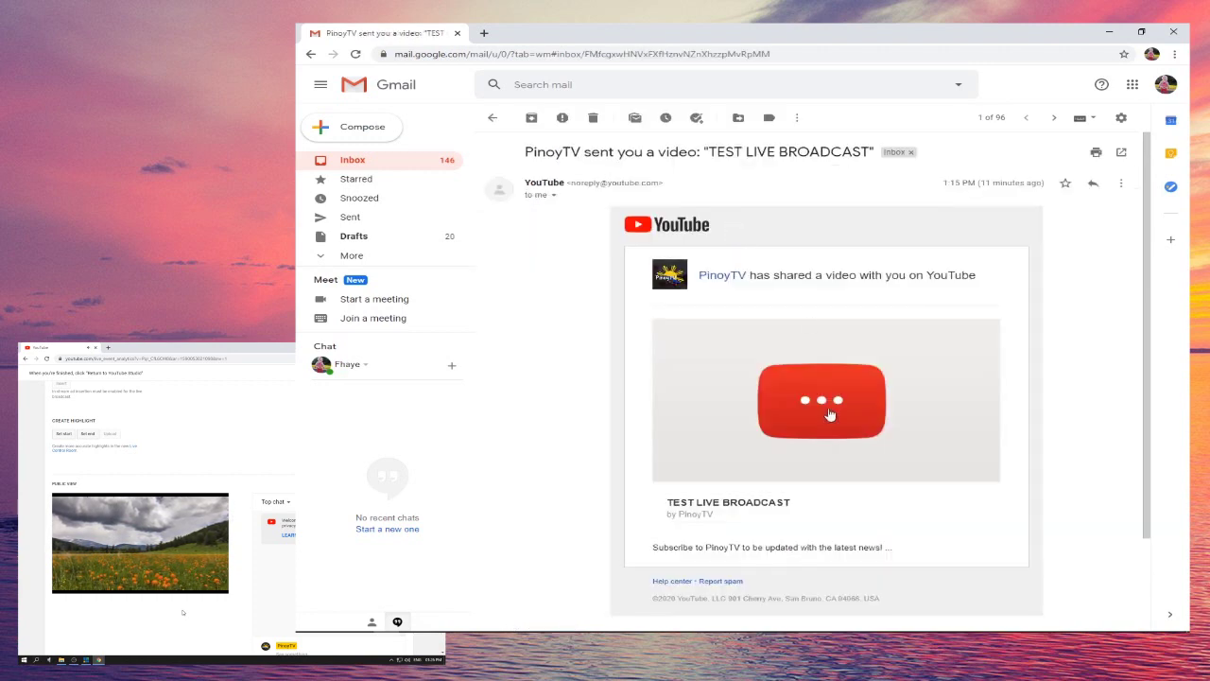
Play the email's 'TEST LIVE BROADCAST' thumbnail as a Private YouTube video in a new tab
click(835, 419)
click(835, 419)
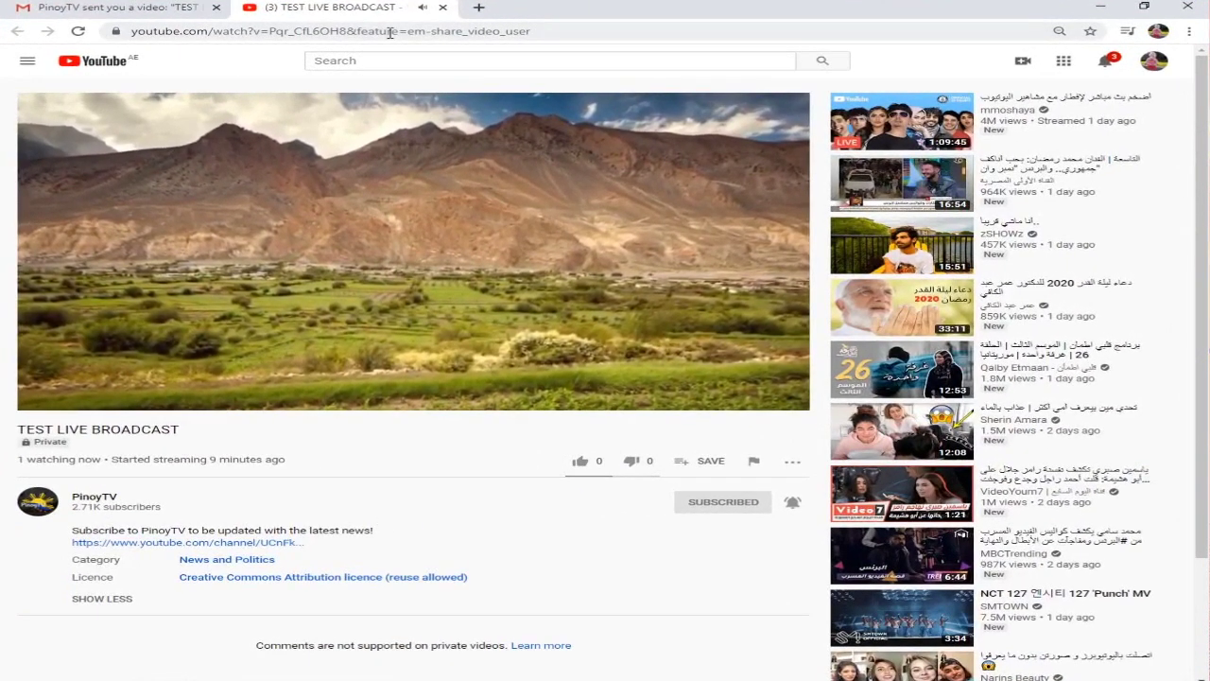
Copy the broadcast's URL from the address bar and paste it into a new WordPad document
click(443, 40)
right_click(445, 31)
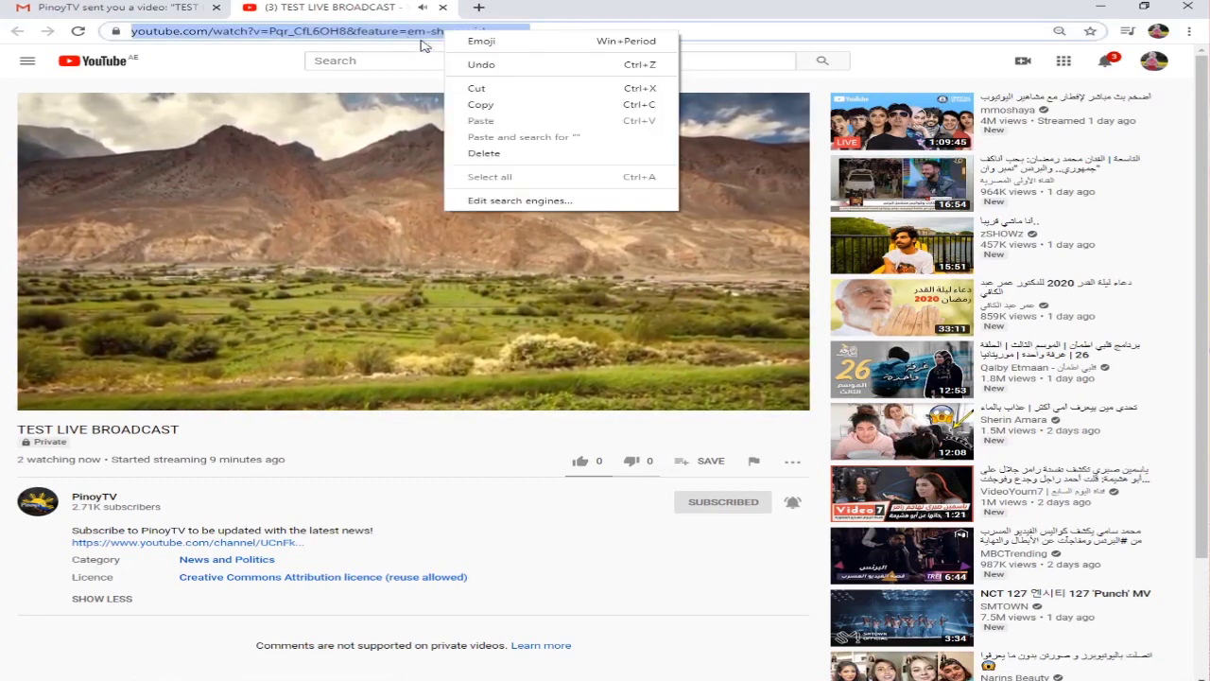
click(465, 105)
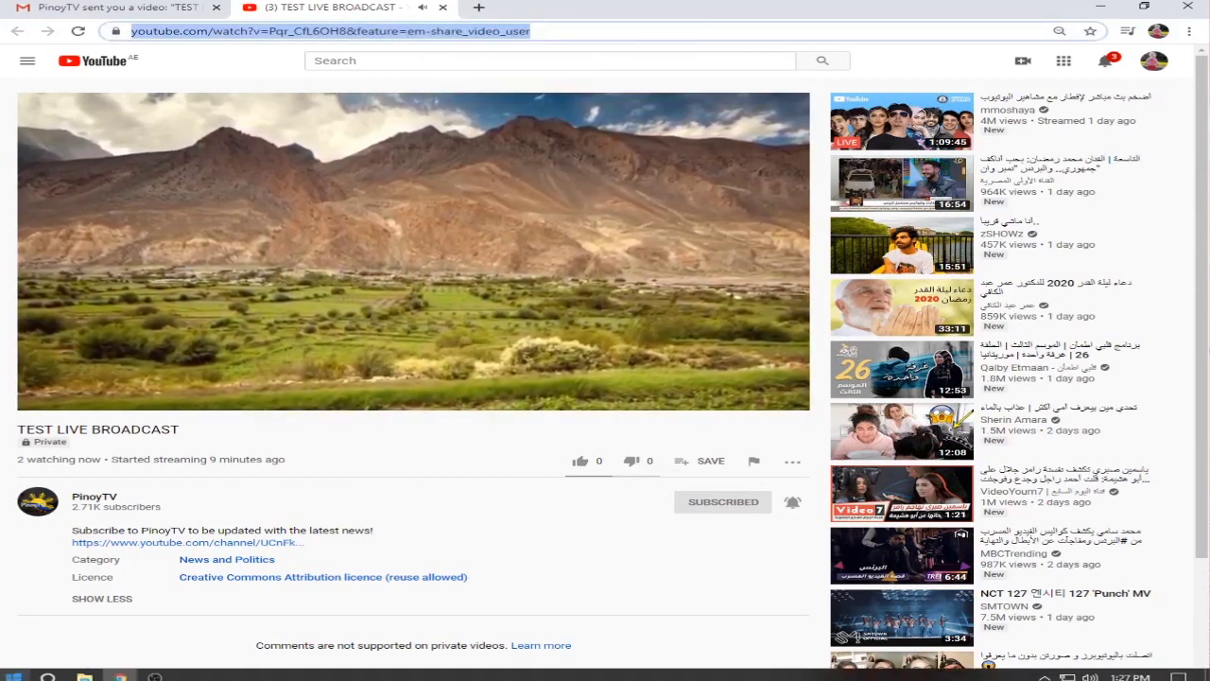
click(13, 677)
click(475, 360)
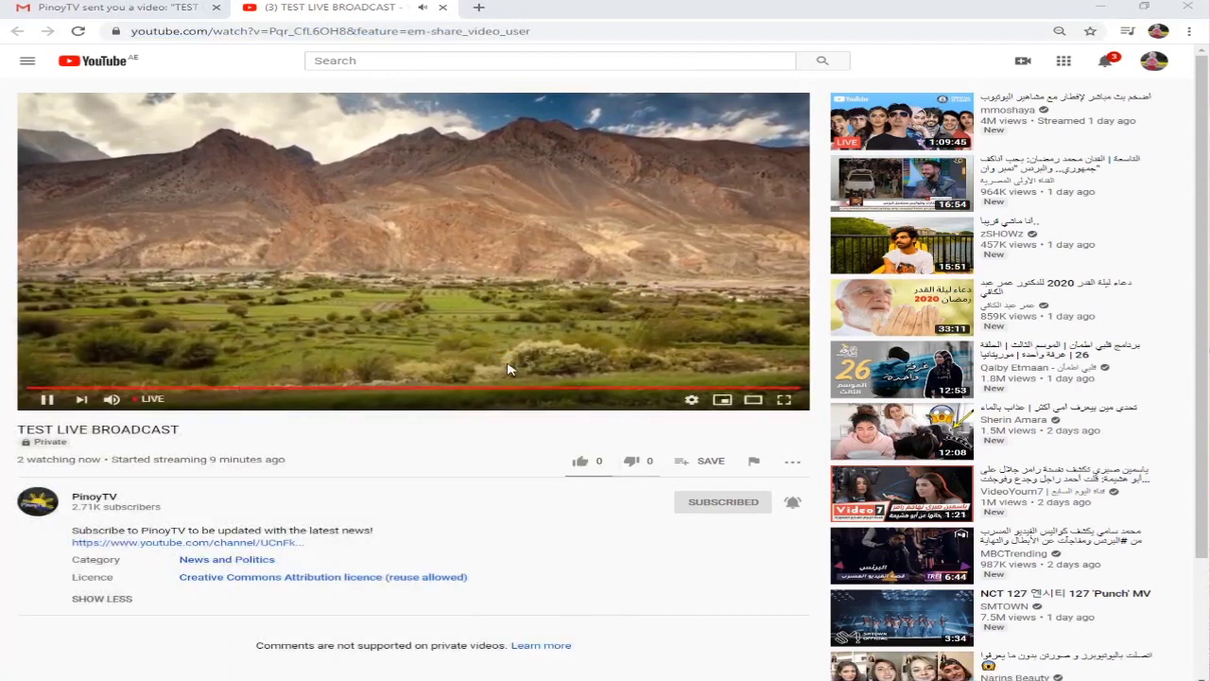
right_click(373, 525)
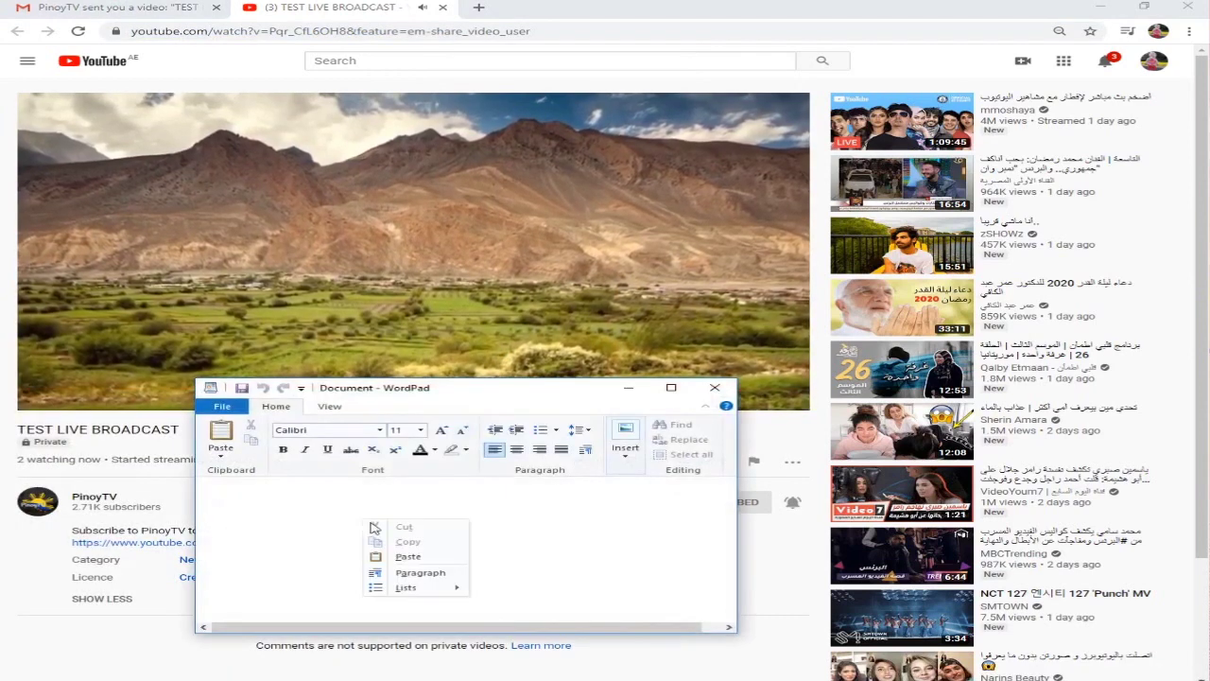
click(406, 557)
Reposition WordPad, deselect the pasted address, and minimize it to reveal the video page
drag(475, 394, 502, 444)
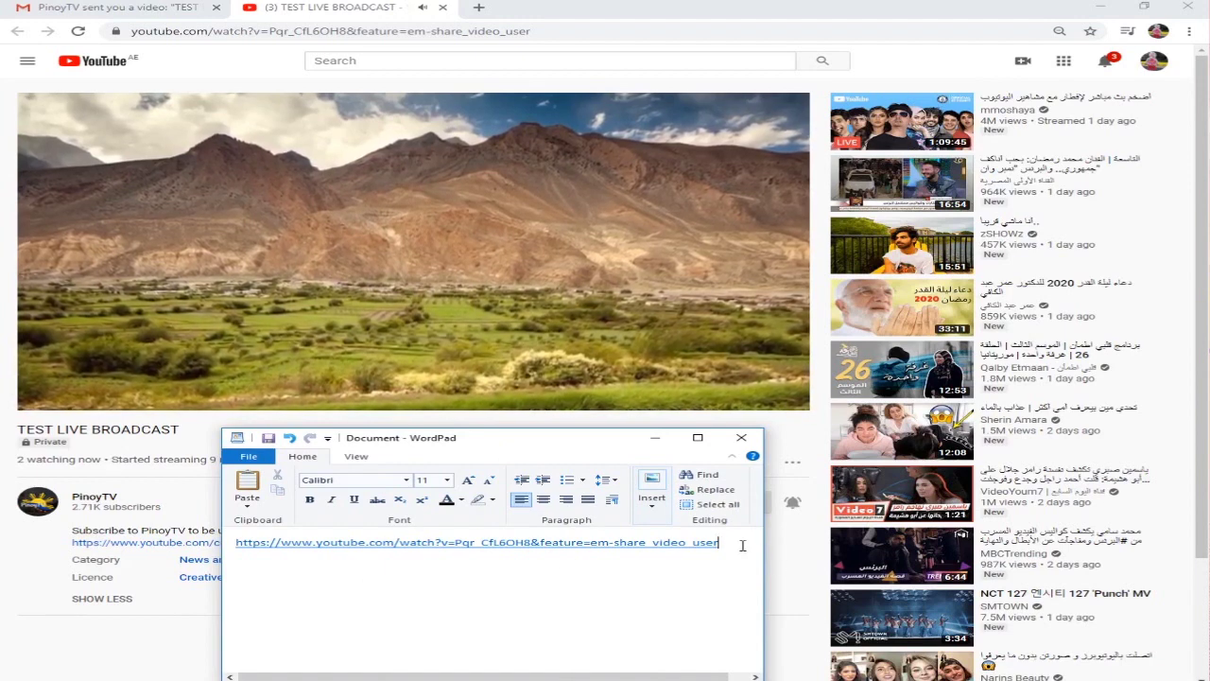
drag(742, 544, 244, 552)
click(354, 601)
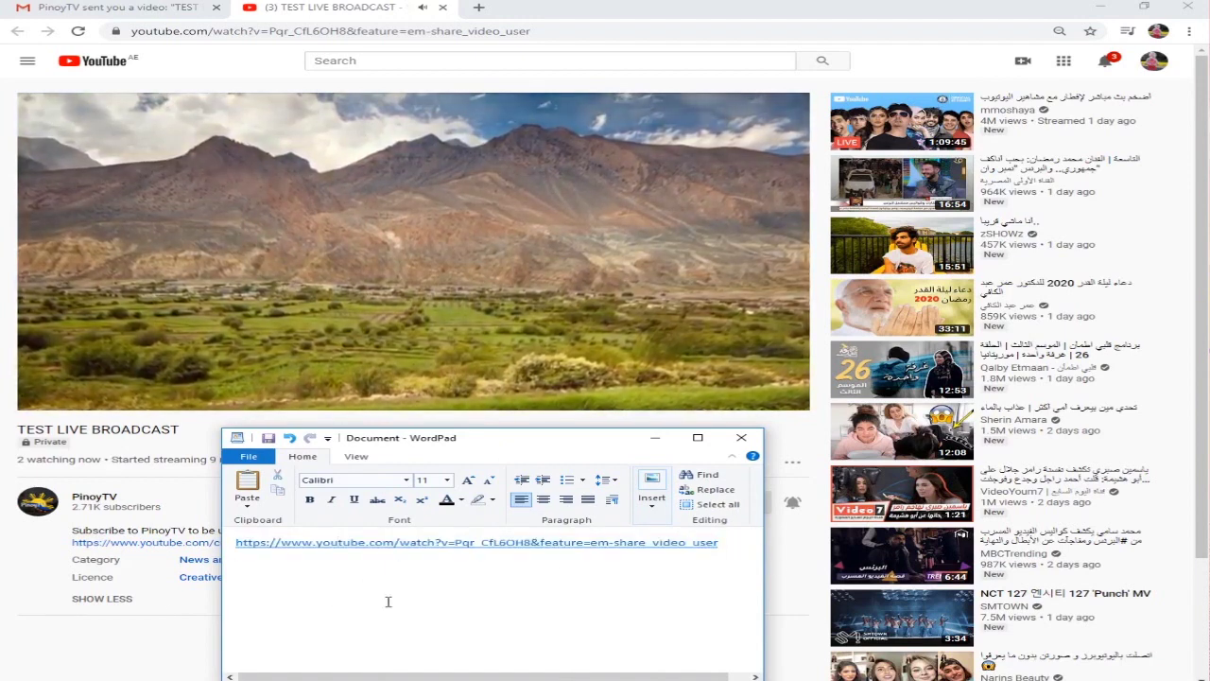
click(654, 436)
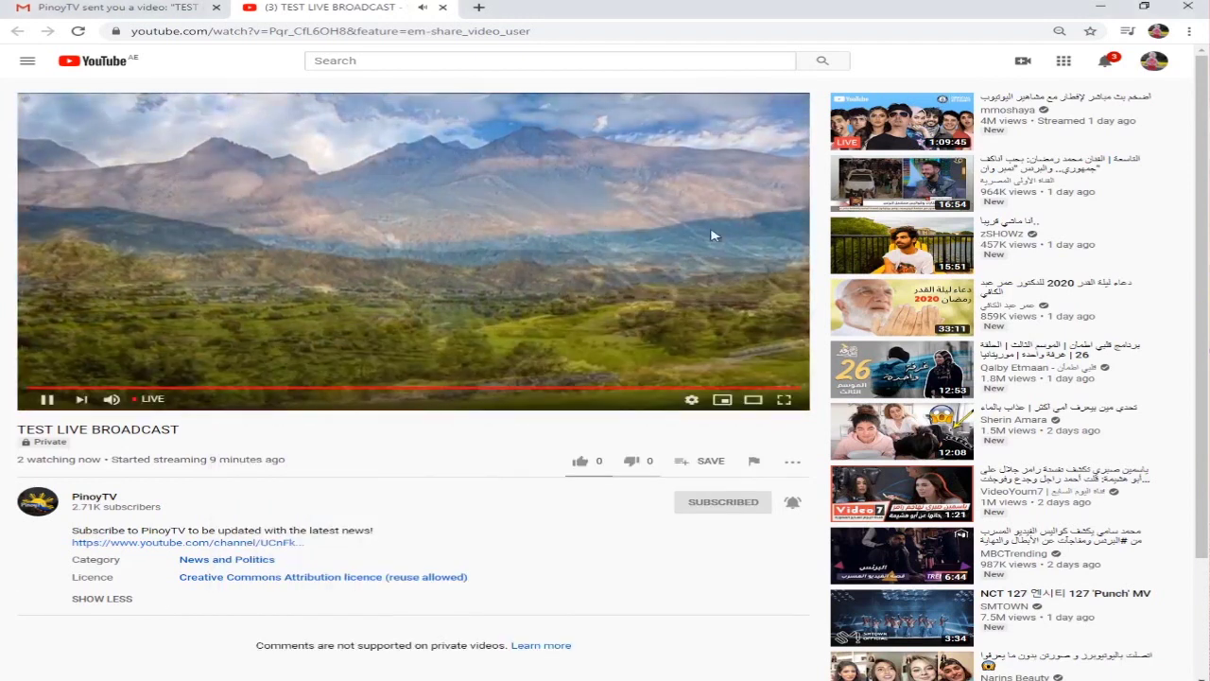
click(1153, 64)
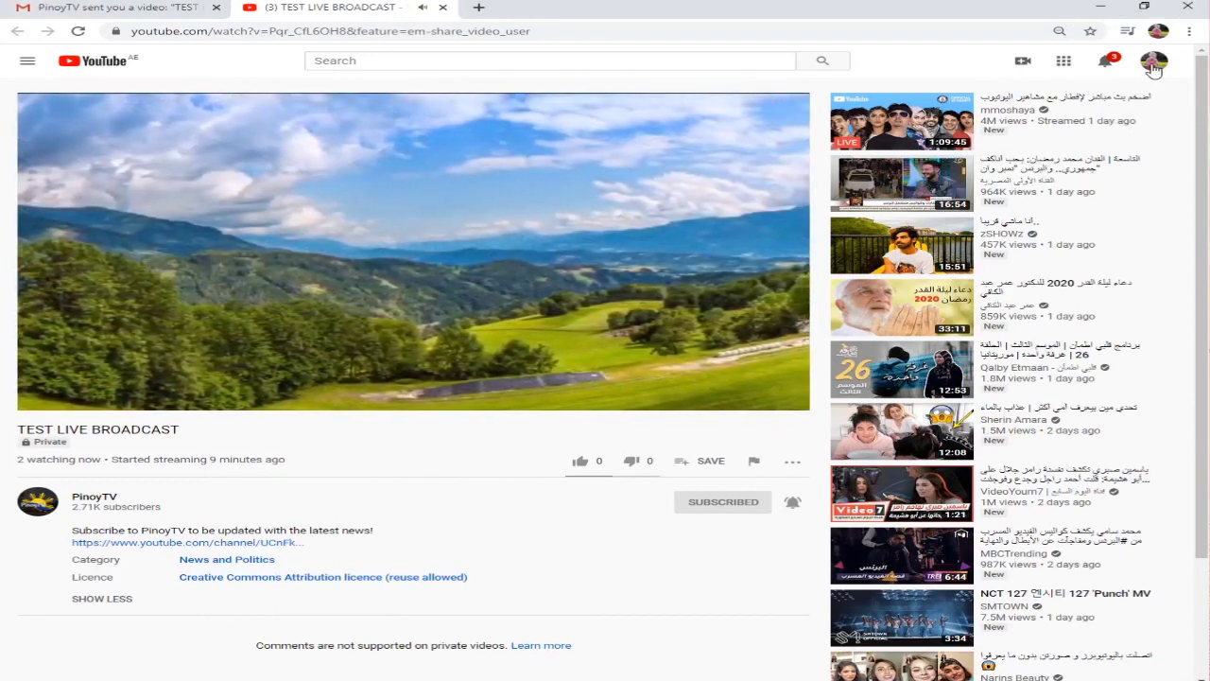
Sign out of YouTube, reload and close the Gmail tab, and bring WordPad back
click(1153, 67)
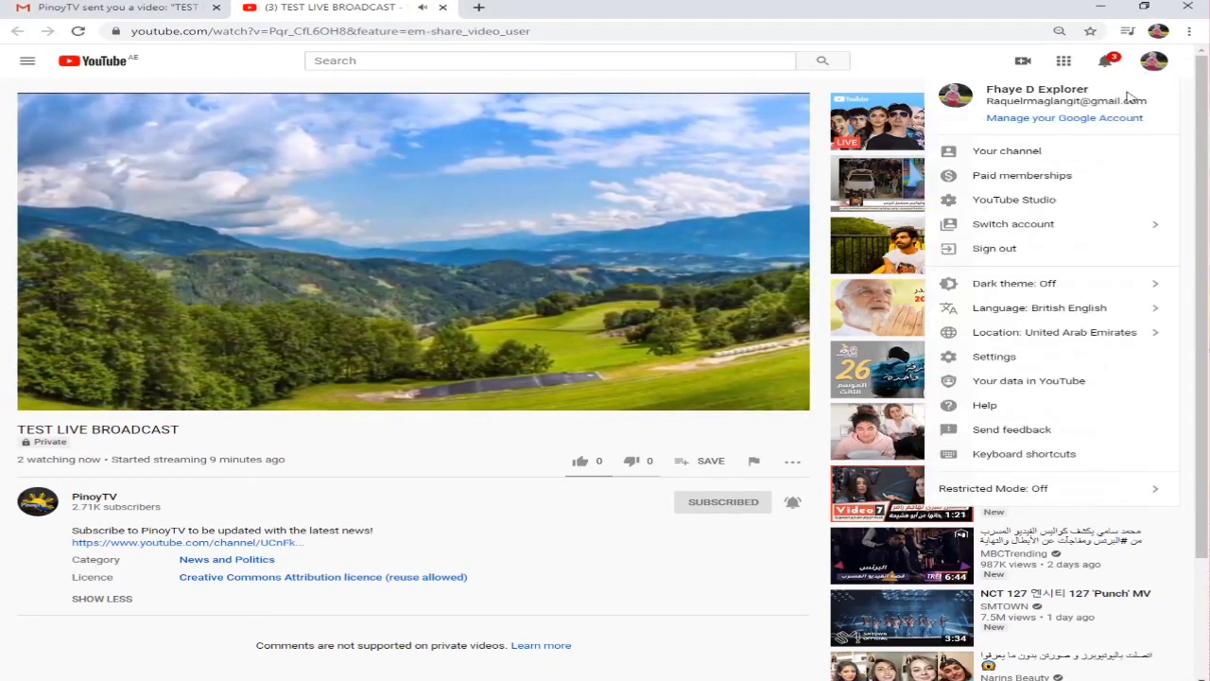
click(1001, 249)
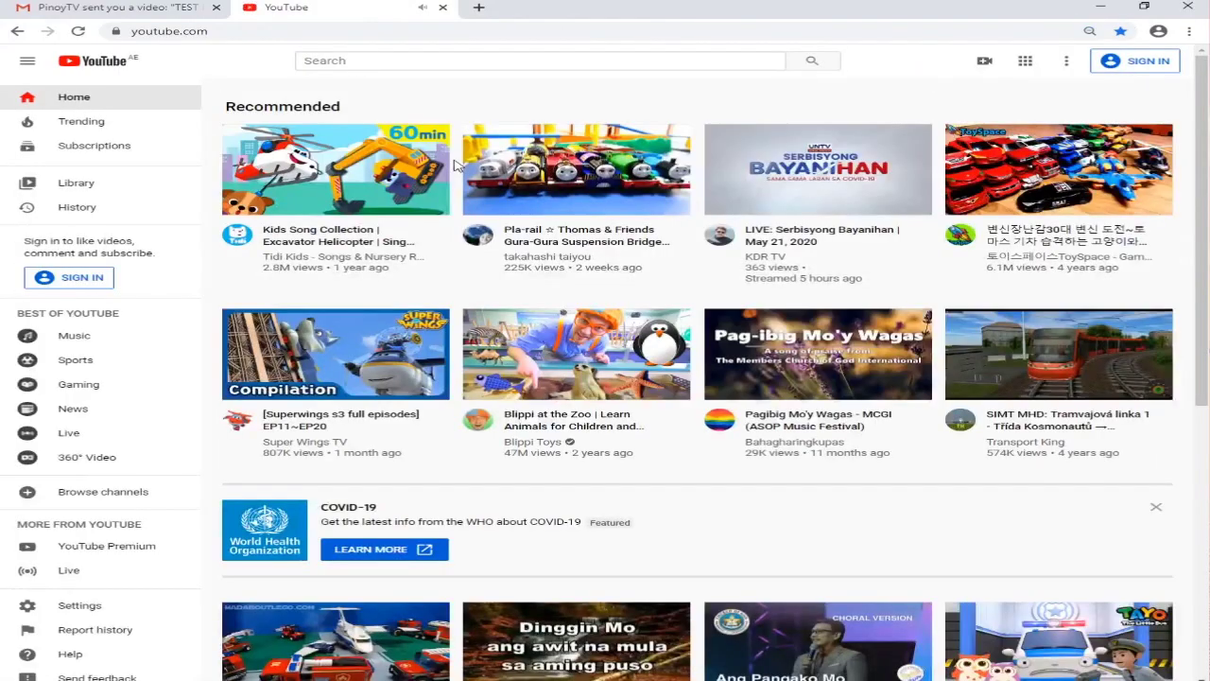
click(178, 7)
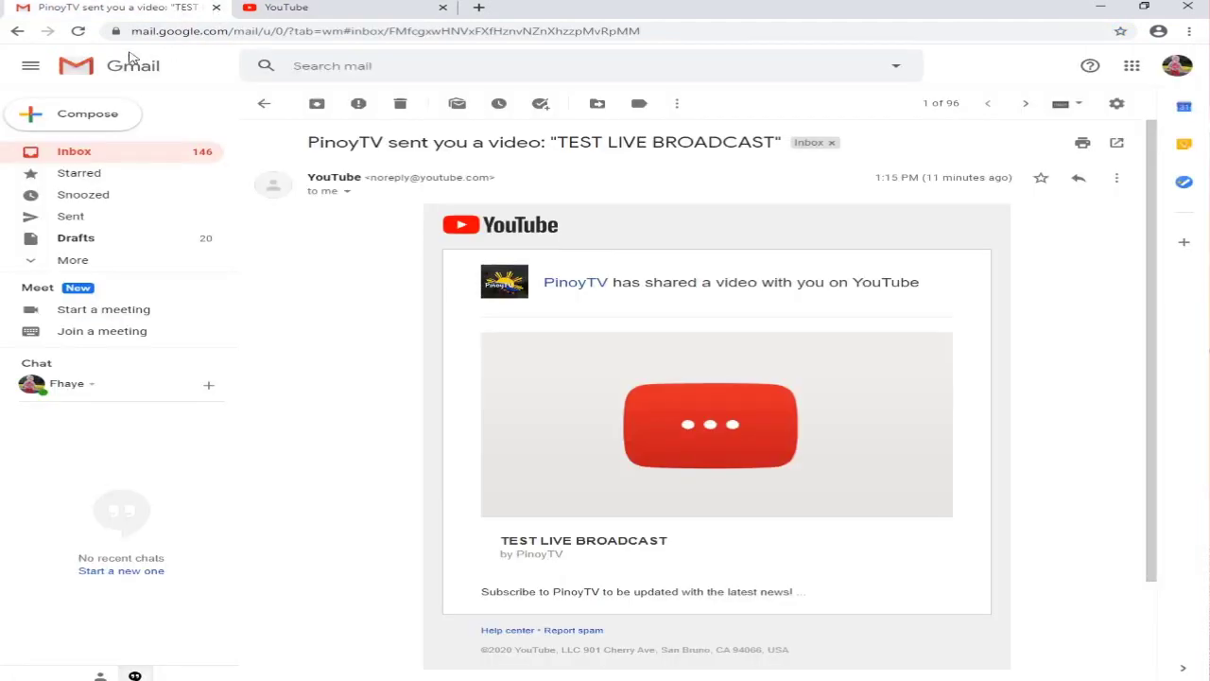
click(79, 32)
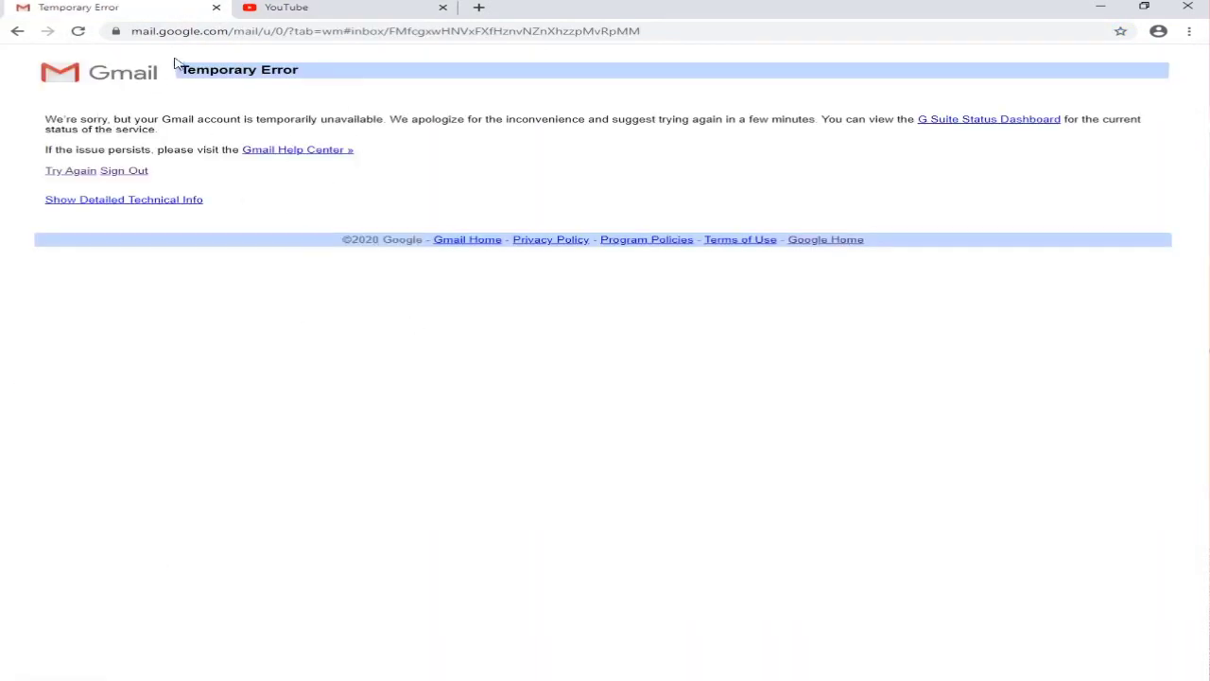
click(214, 7)
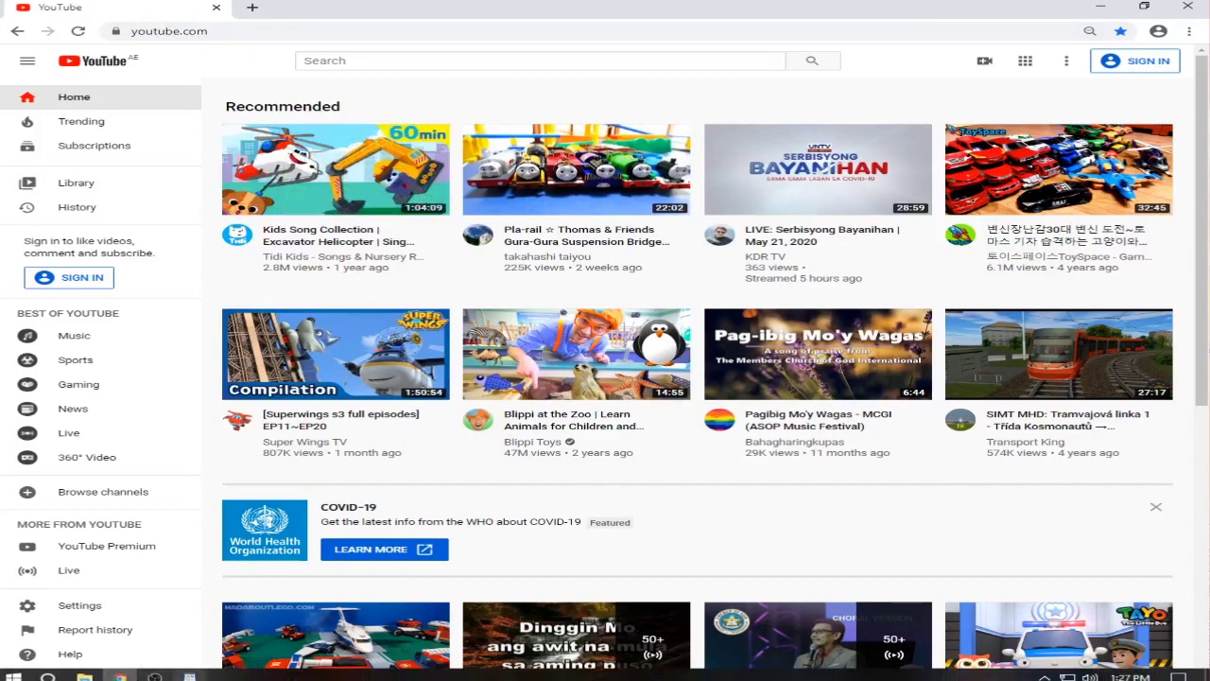
click(189, 675)
Load the saved broadcast link while signed out, get the Private video notice, and choose SIGN IN
drag(735, 544, 240, 536)
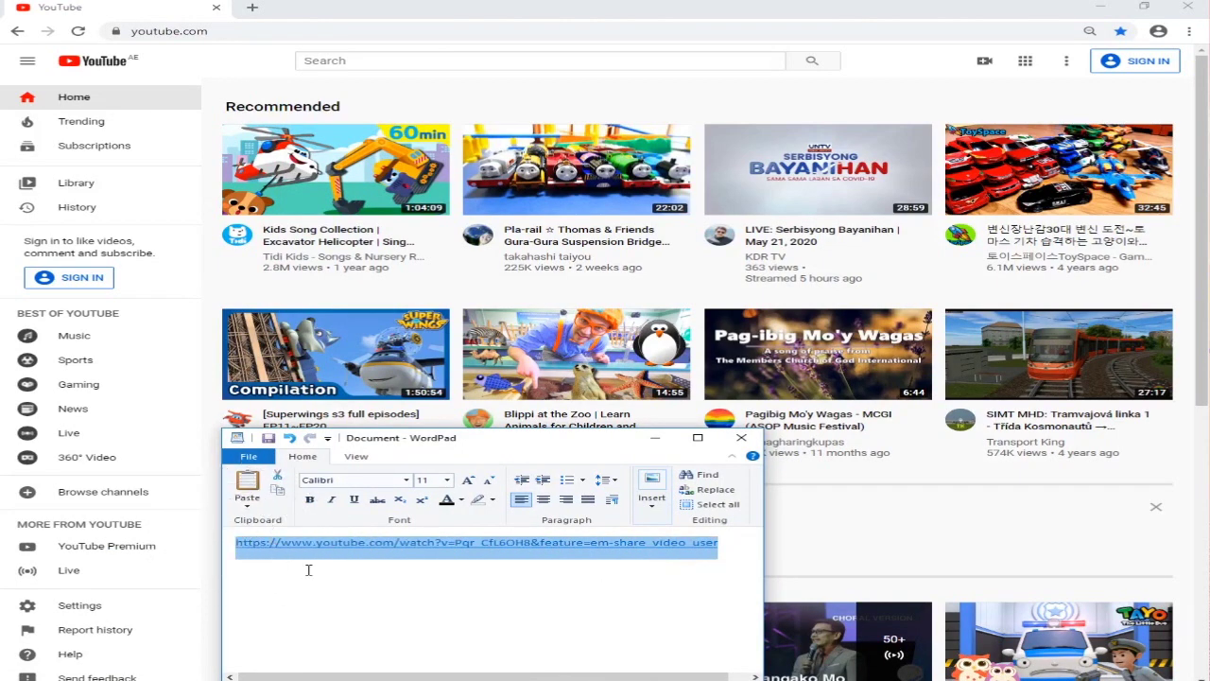
right_click(360, 548)
click(408, 567)
click(284, 35)
key(BackSpace)
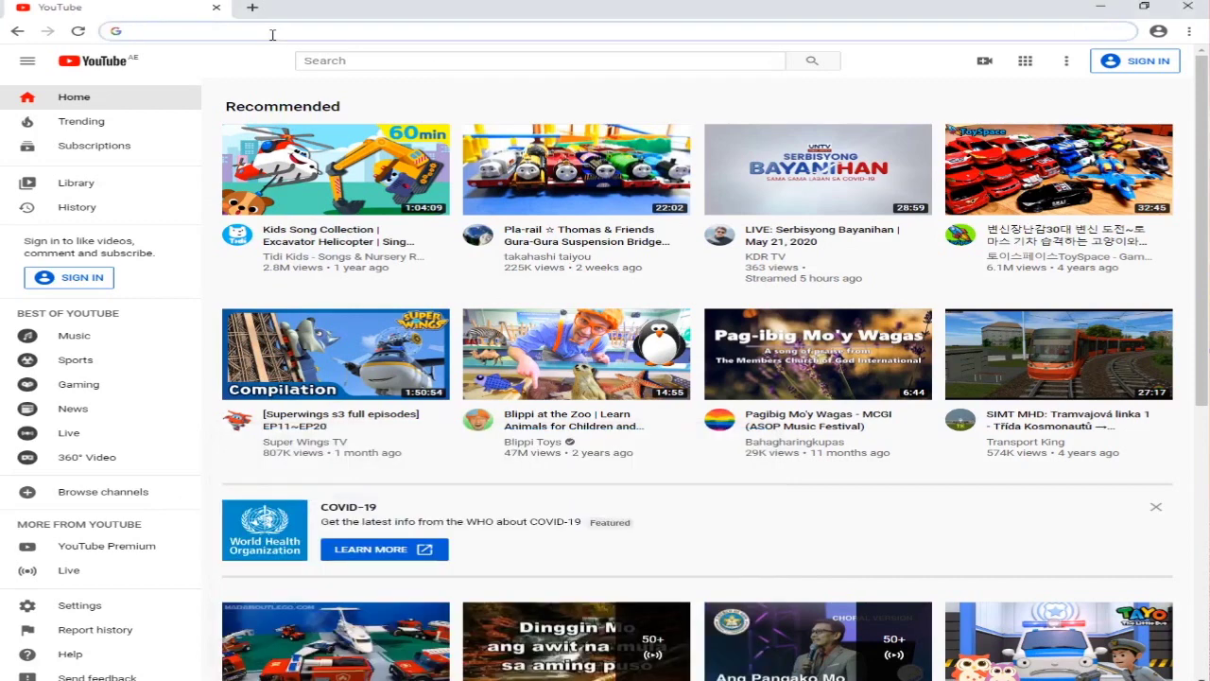
key(ctrl+v)
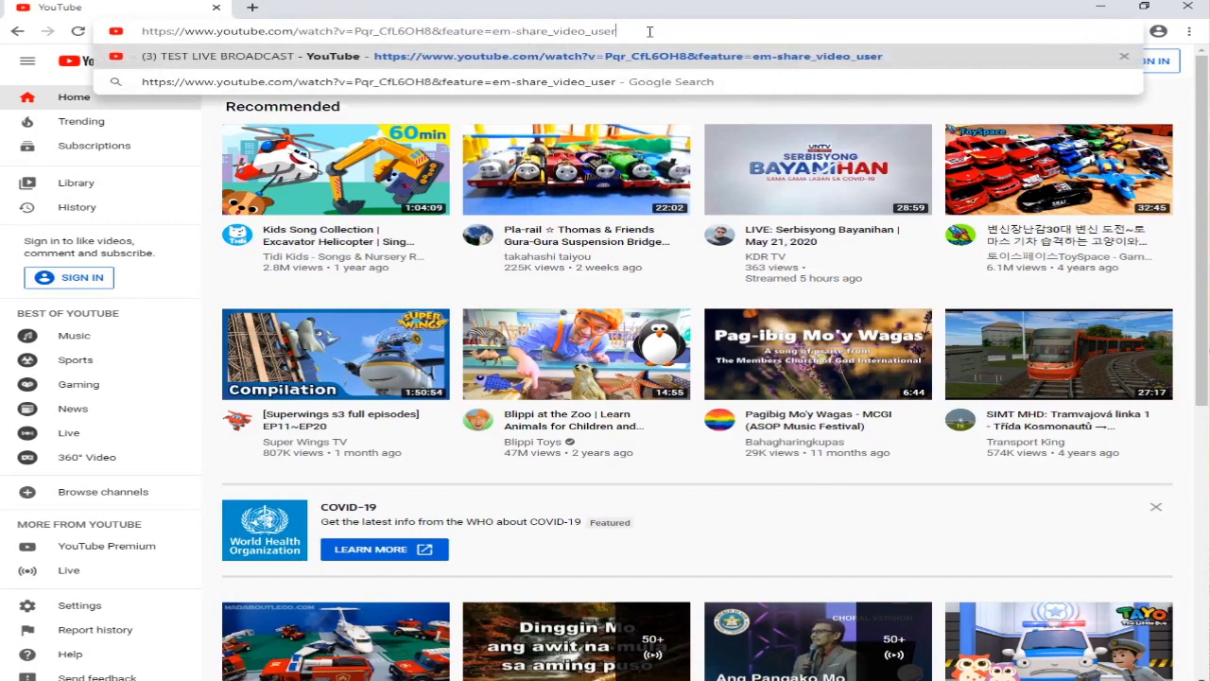
key(Return)
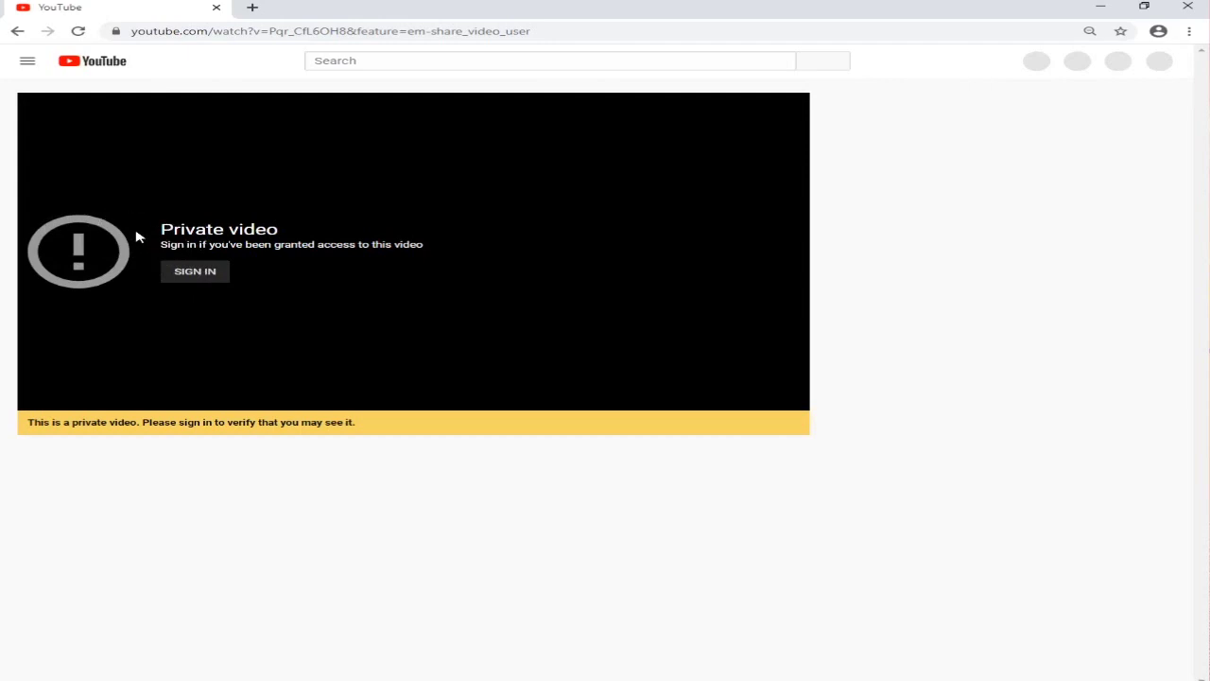
click(194, 272)
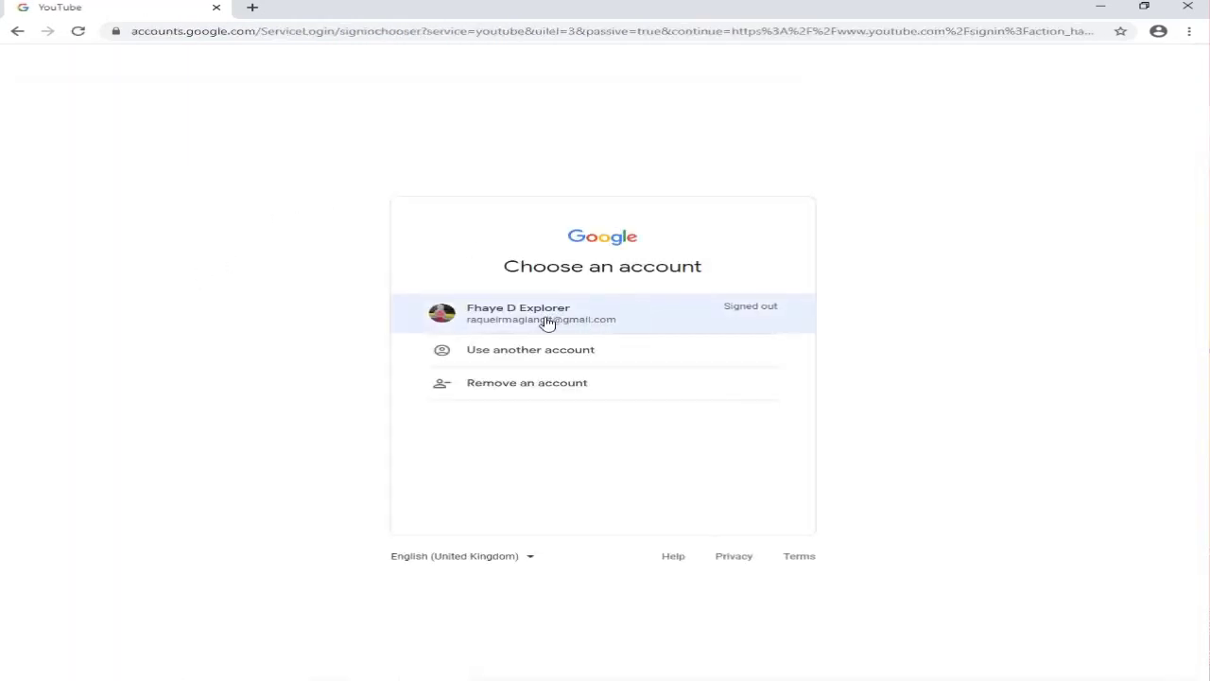
Pick the channel's account and submit its password to sign back in
click(546, 323)
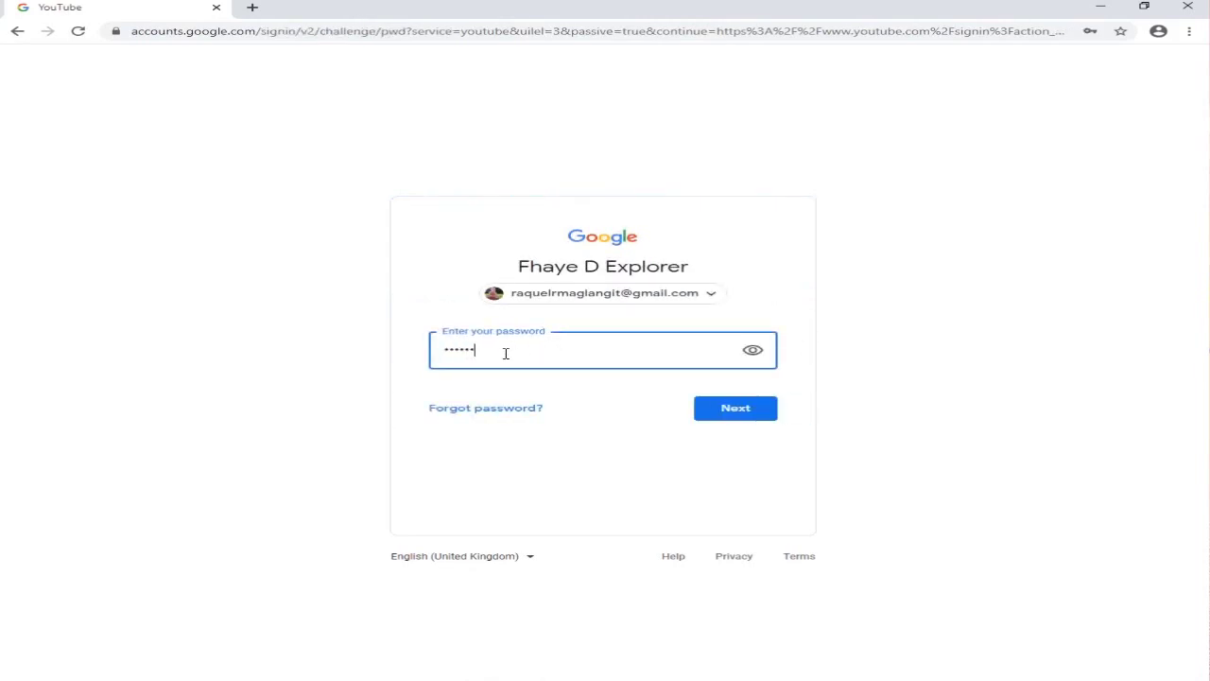
key(Return)
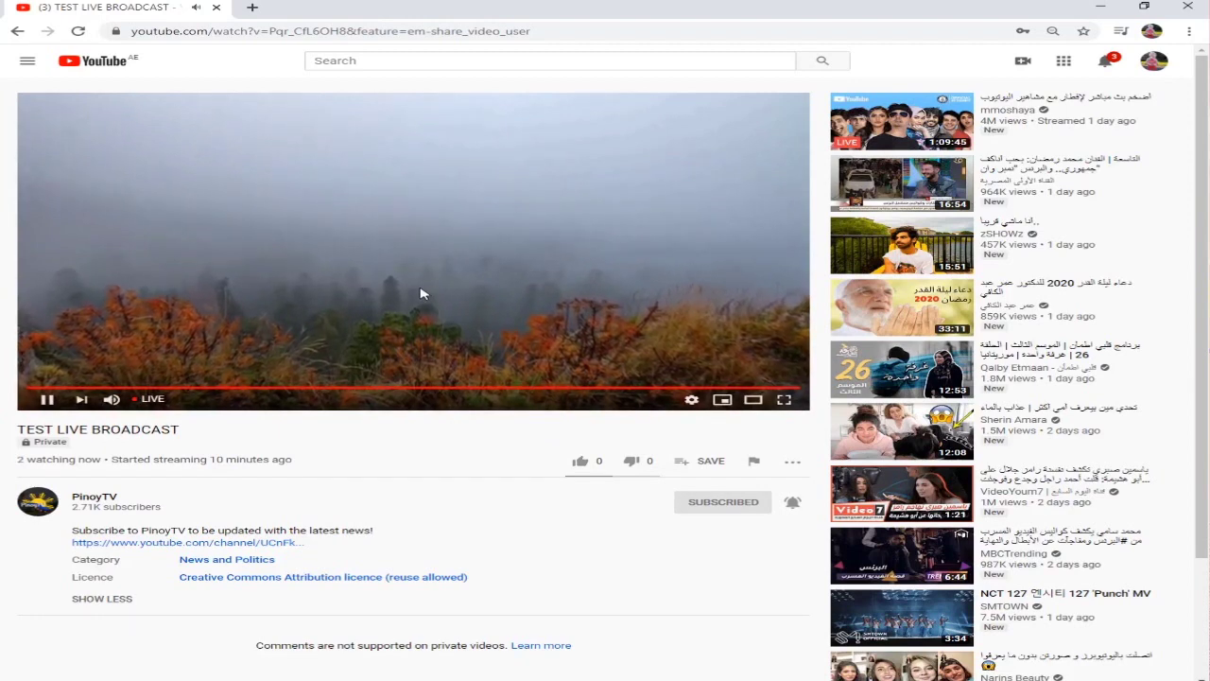
In a new tab, paste the broadcast link copied from WordPad and load it
click(252, 8)
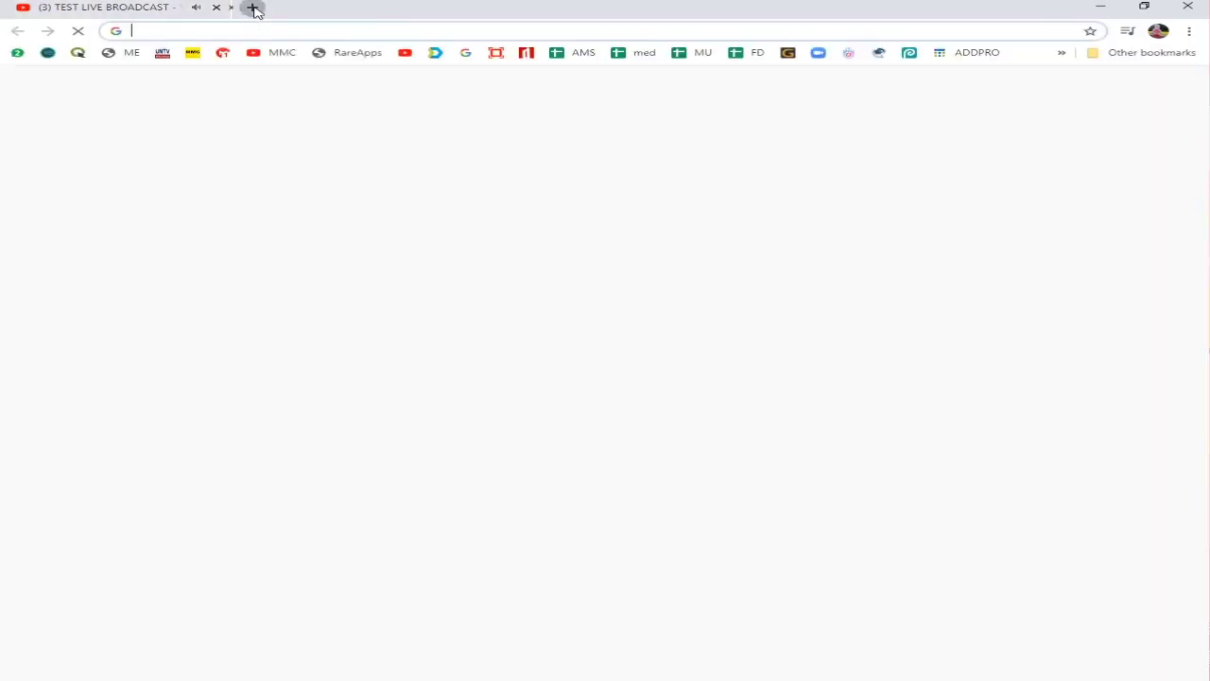
click(201, 675)
click(724, 575)
drag(720, 544, 238, 534)
right_click(310, 548)
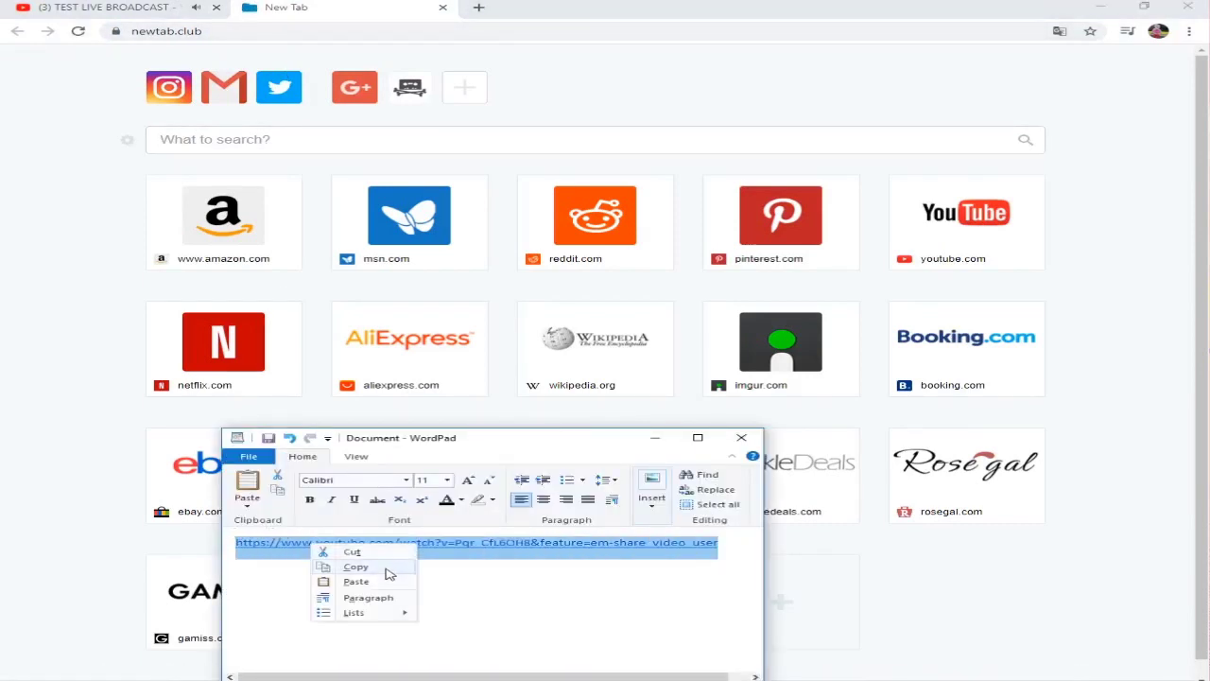
click(355, 566)
click(342, 31)
key(BackSpace)
right_click(338, 33)
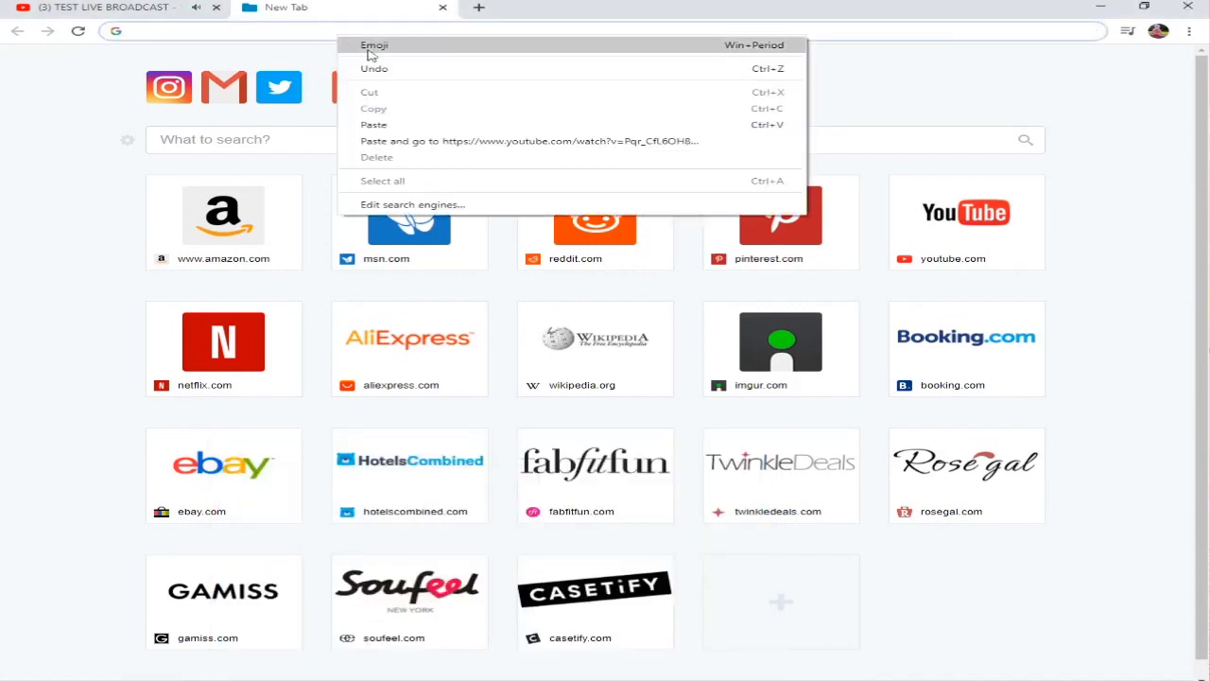
click(406, 124)
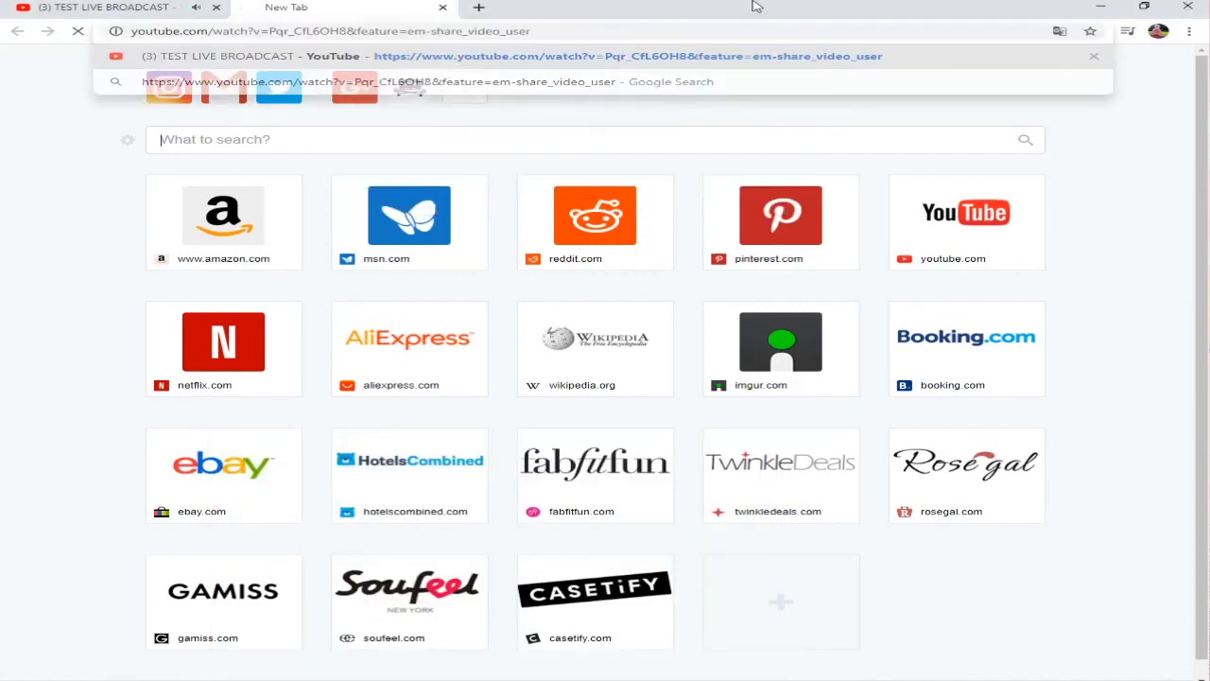
key(Return)
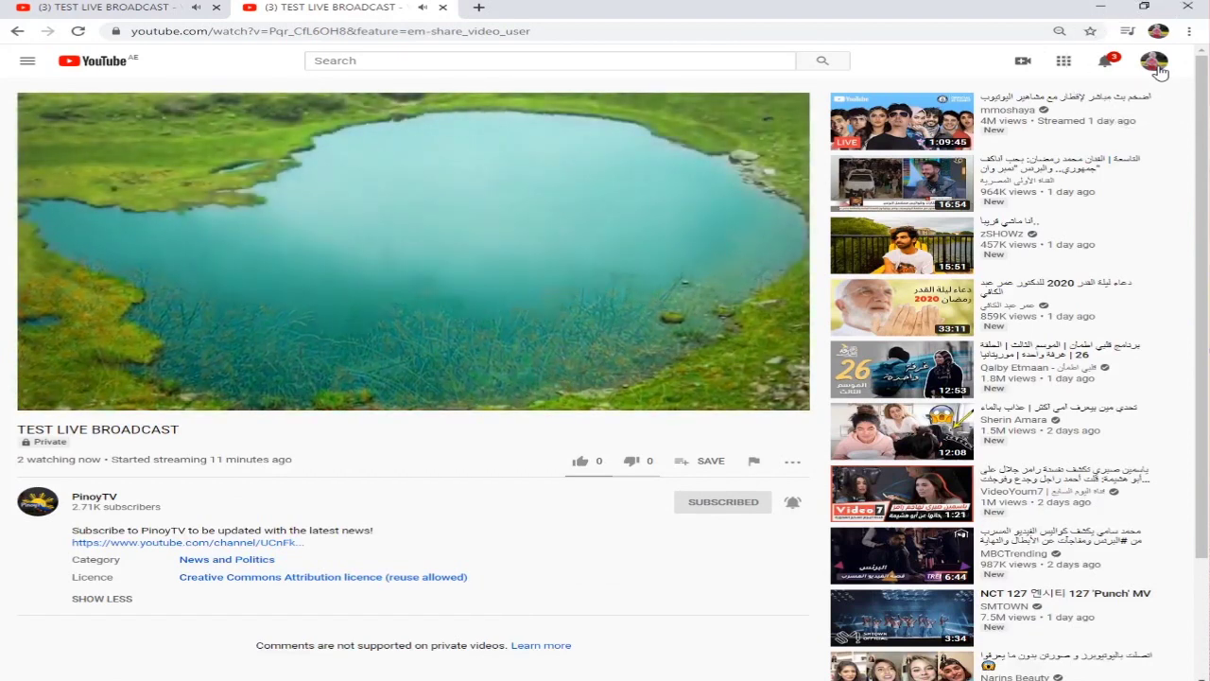
Sign out, reload the first broadcast tab to see the Private notice, then close that tab
click(1156, 66)
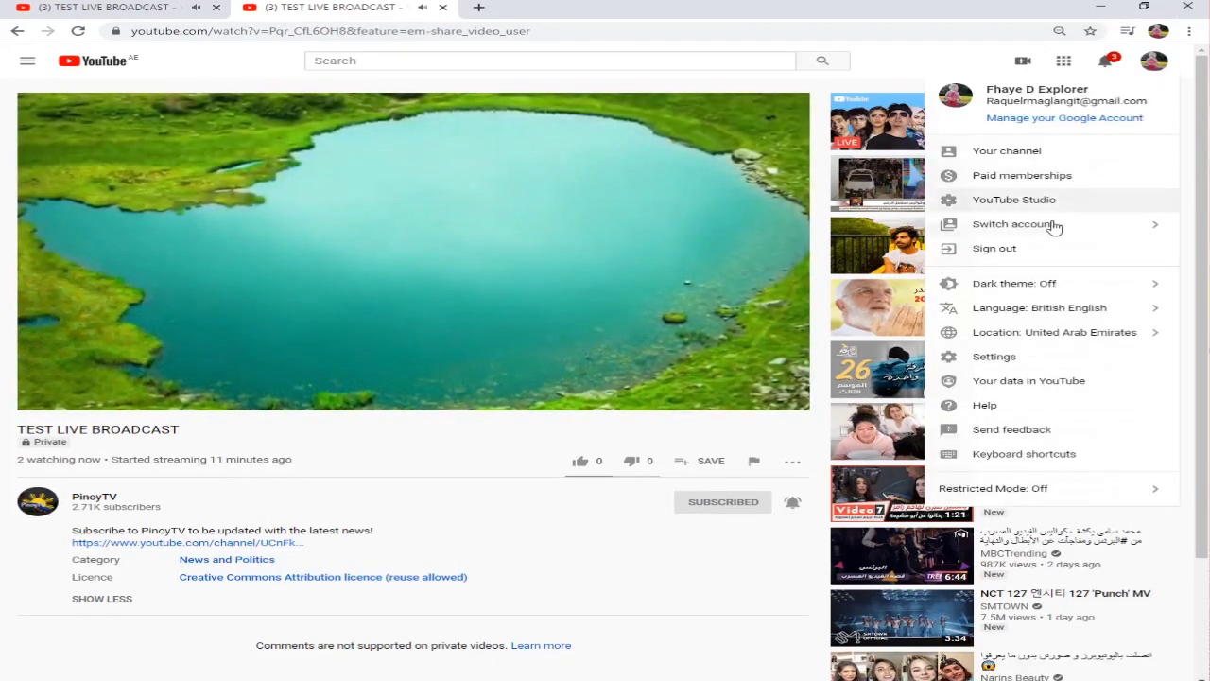
click(1018, 252)
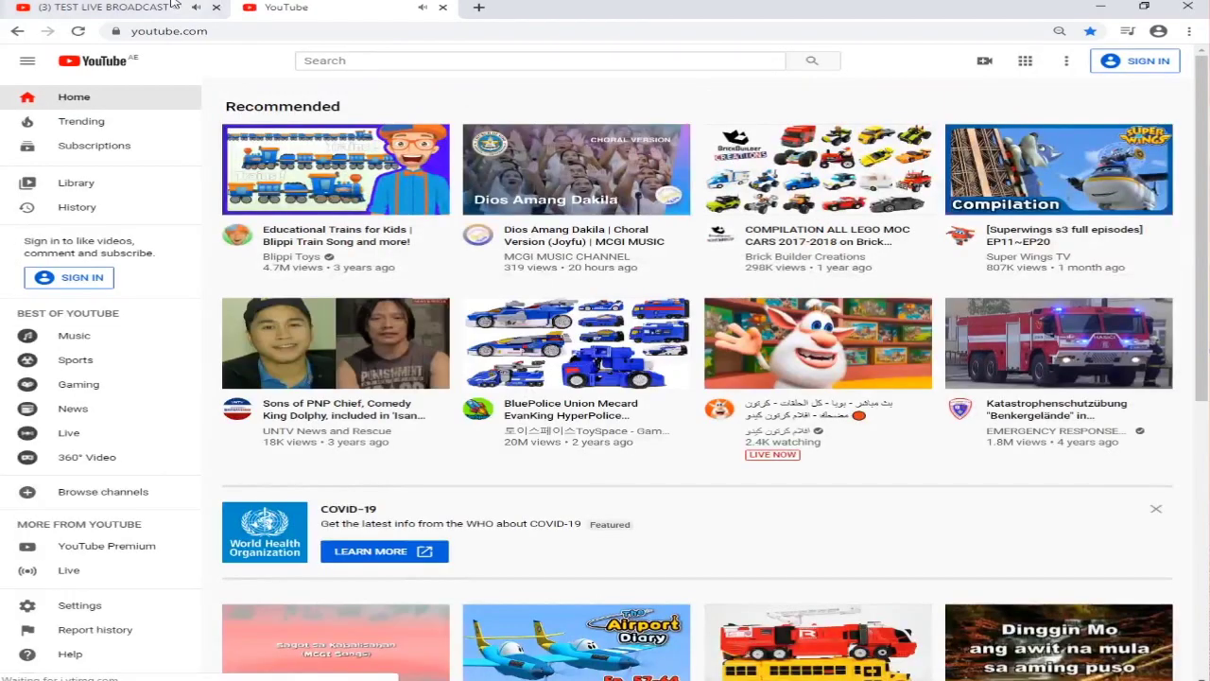
click(90, 10)
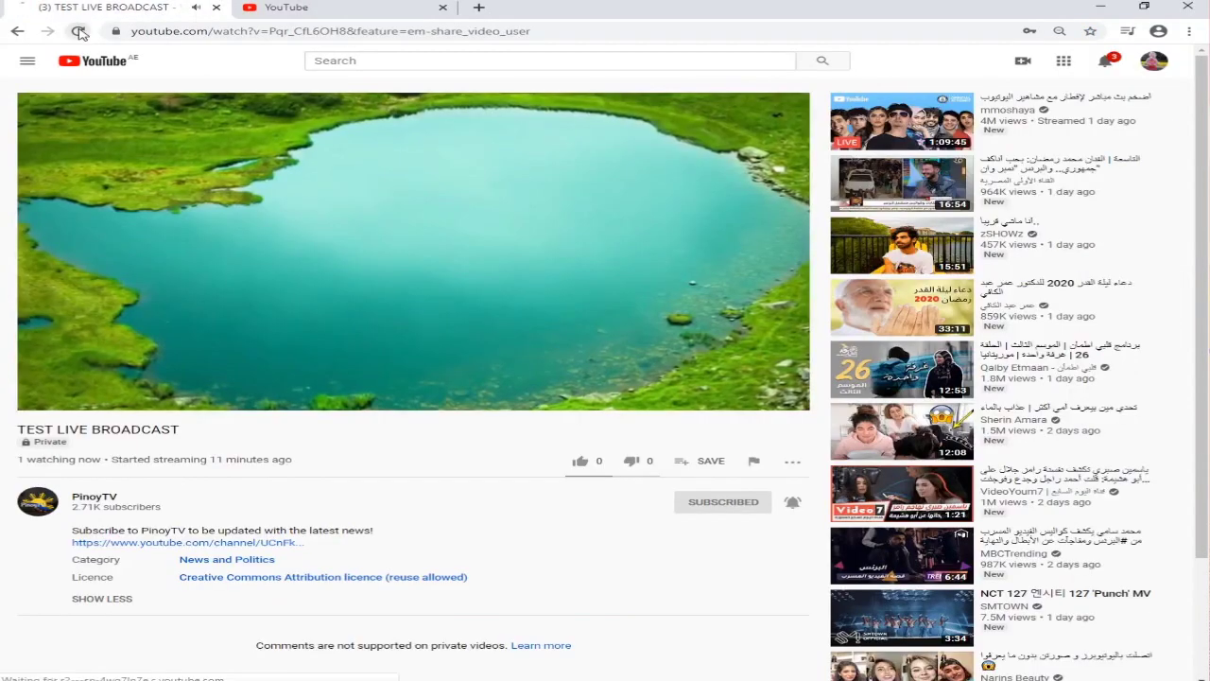
click(78, 30)
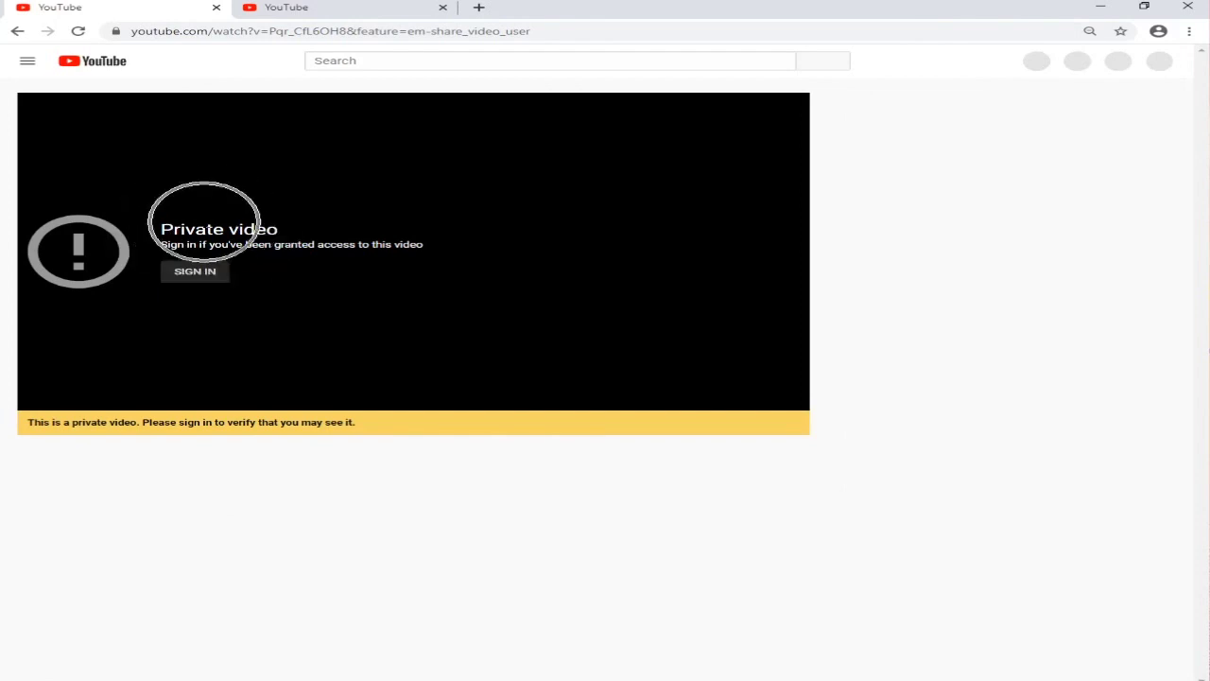
click(77, 31)
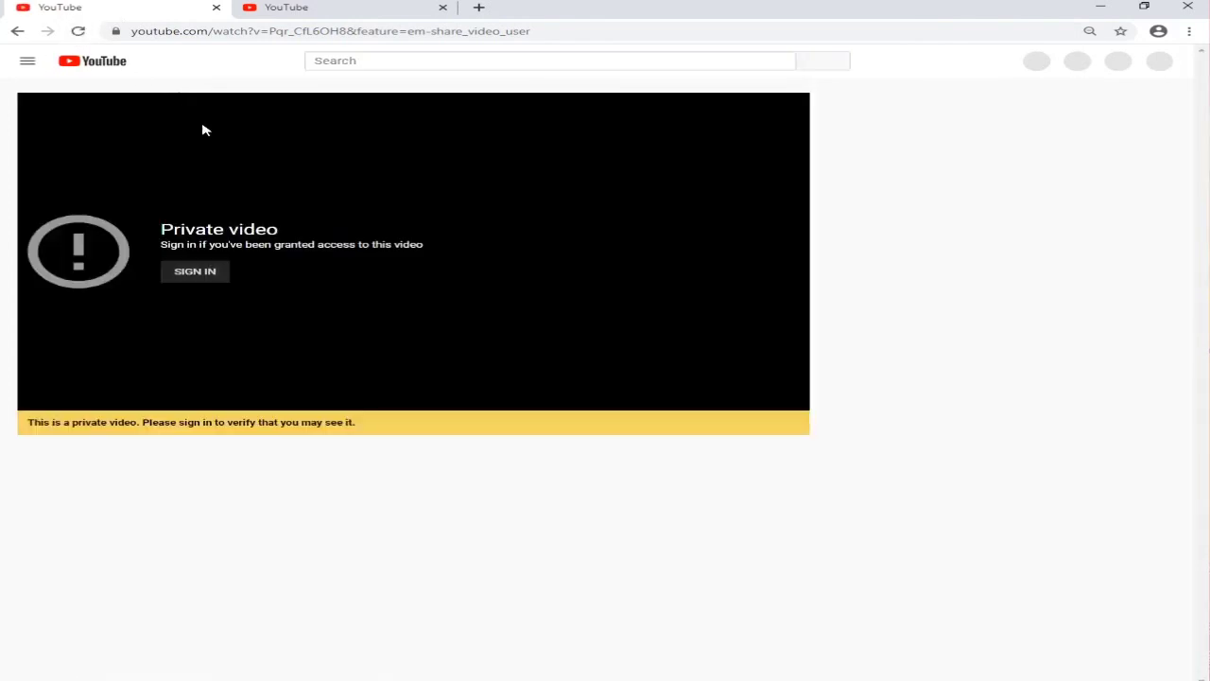
click(216, 7)
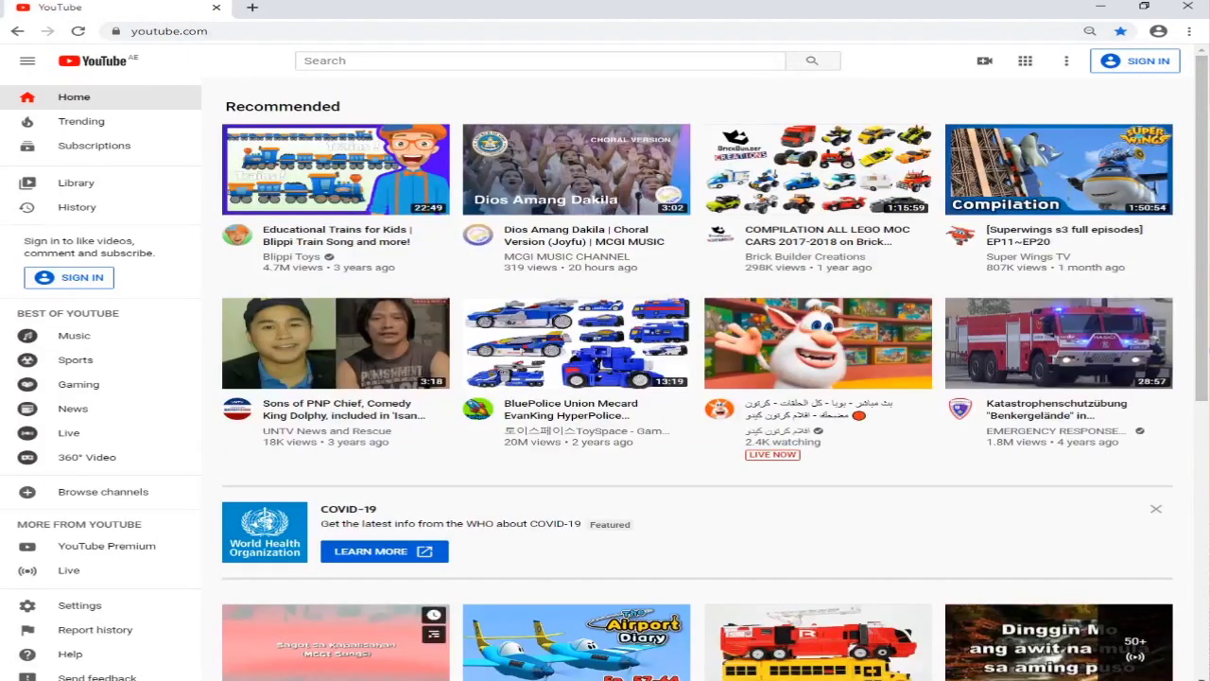
Paste the WordPad broadcast link into the address bar and load it, showing the Private notice
mouse_move(236, 679)
click(189, 677)
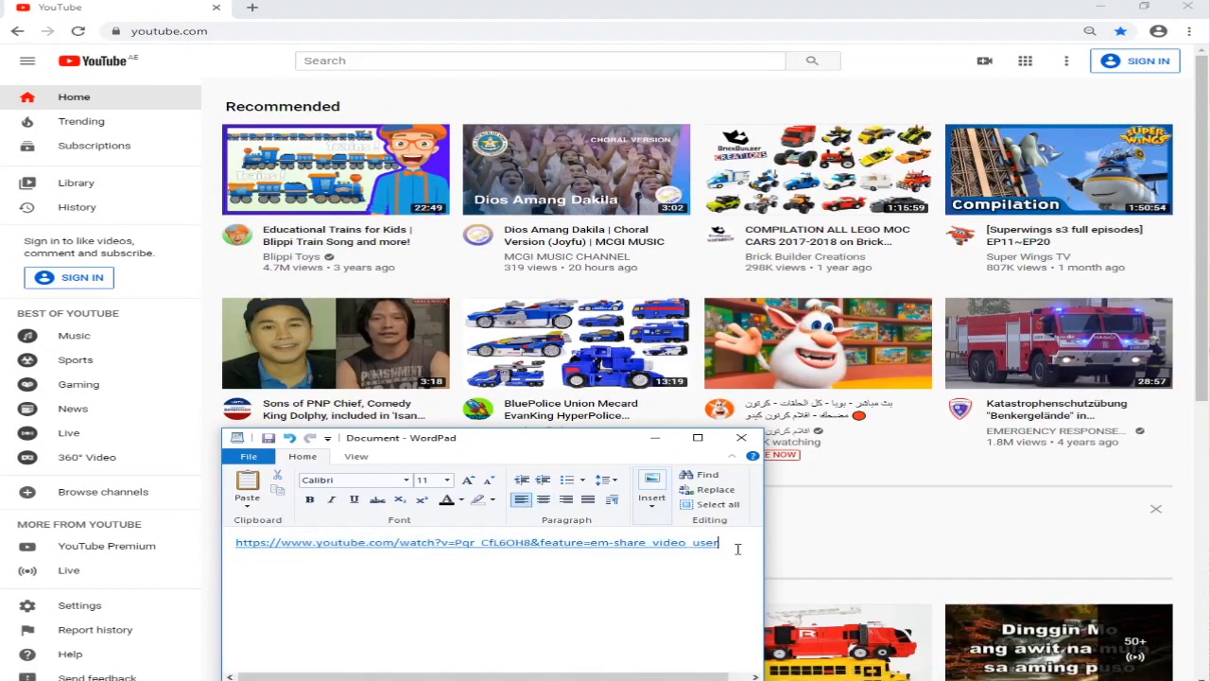
right_click(318, 562)
click(338, 570)
click(213, 31)
key(ctrl+a)
key(BackSpace)
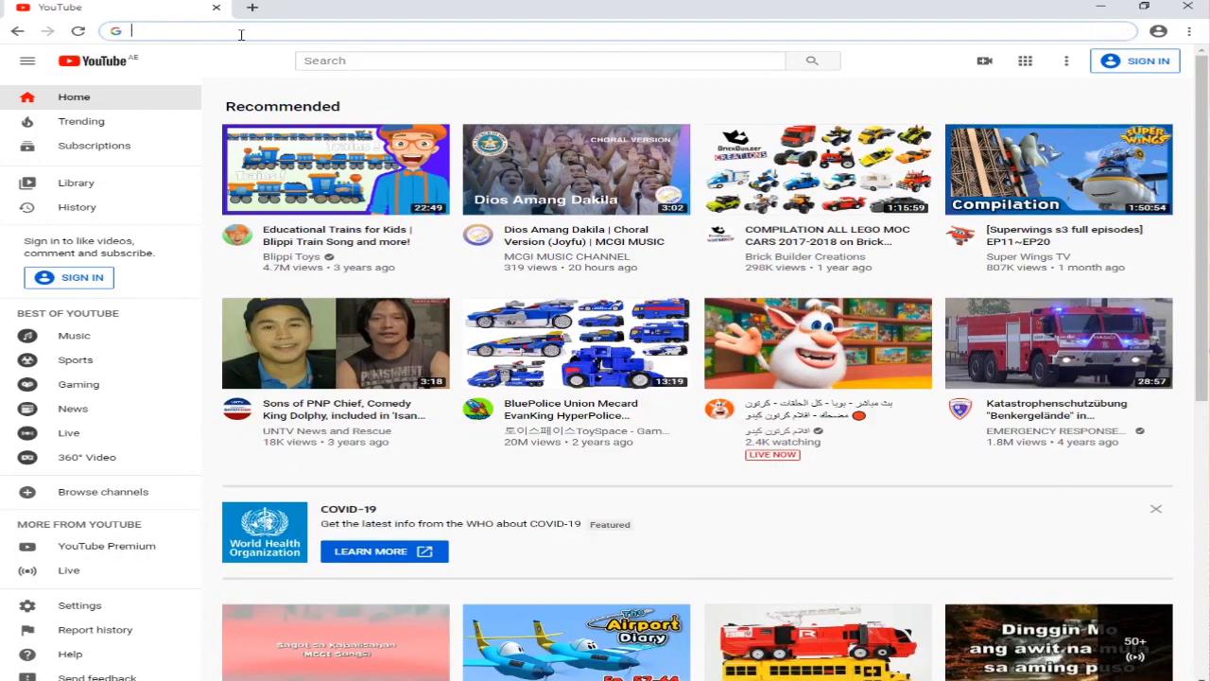
right_click(241, 34)
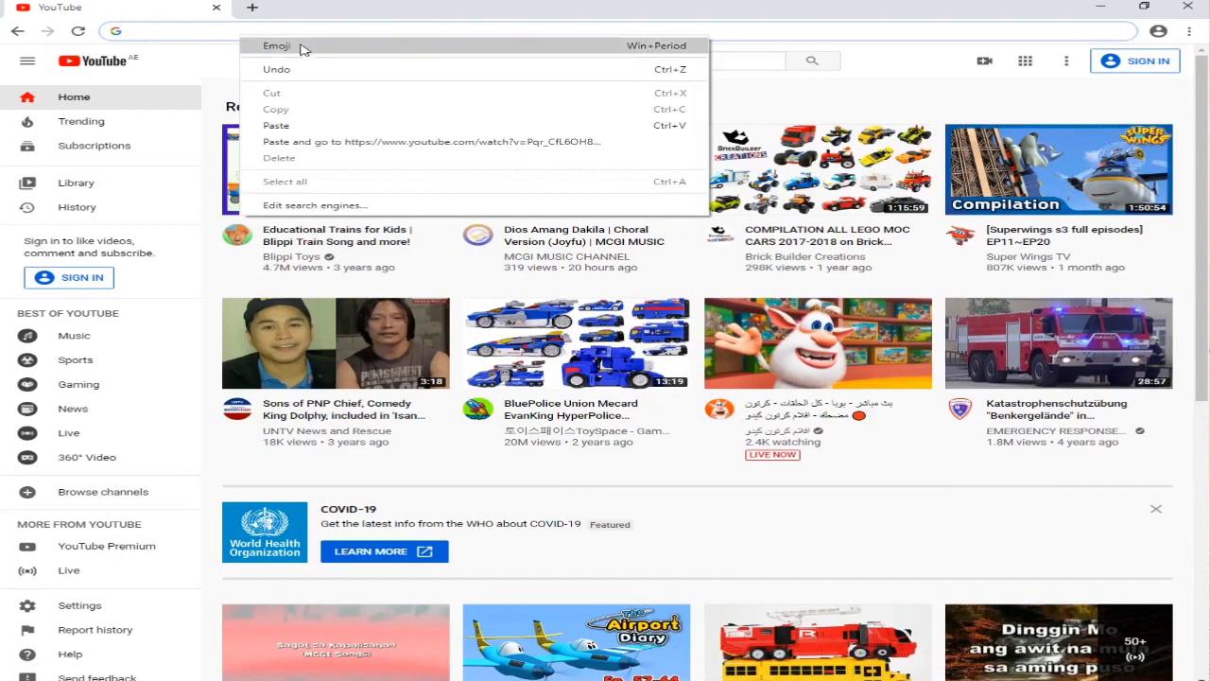
click(274, 126)
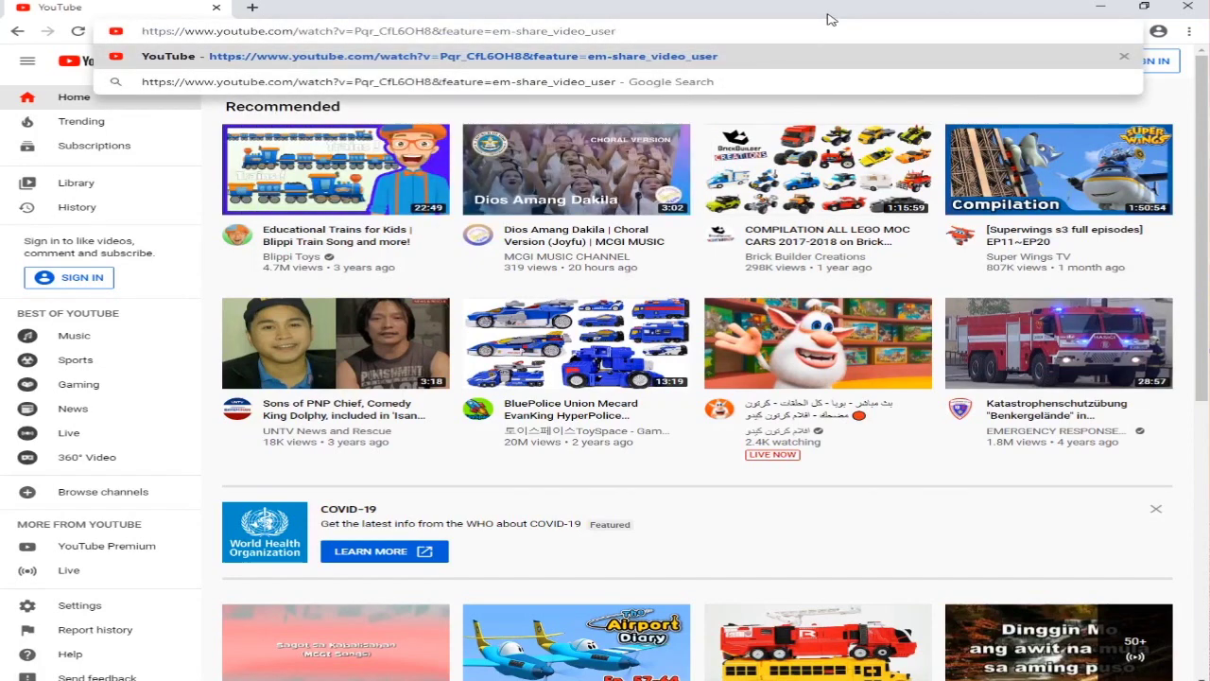
key(Return)
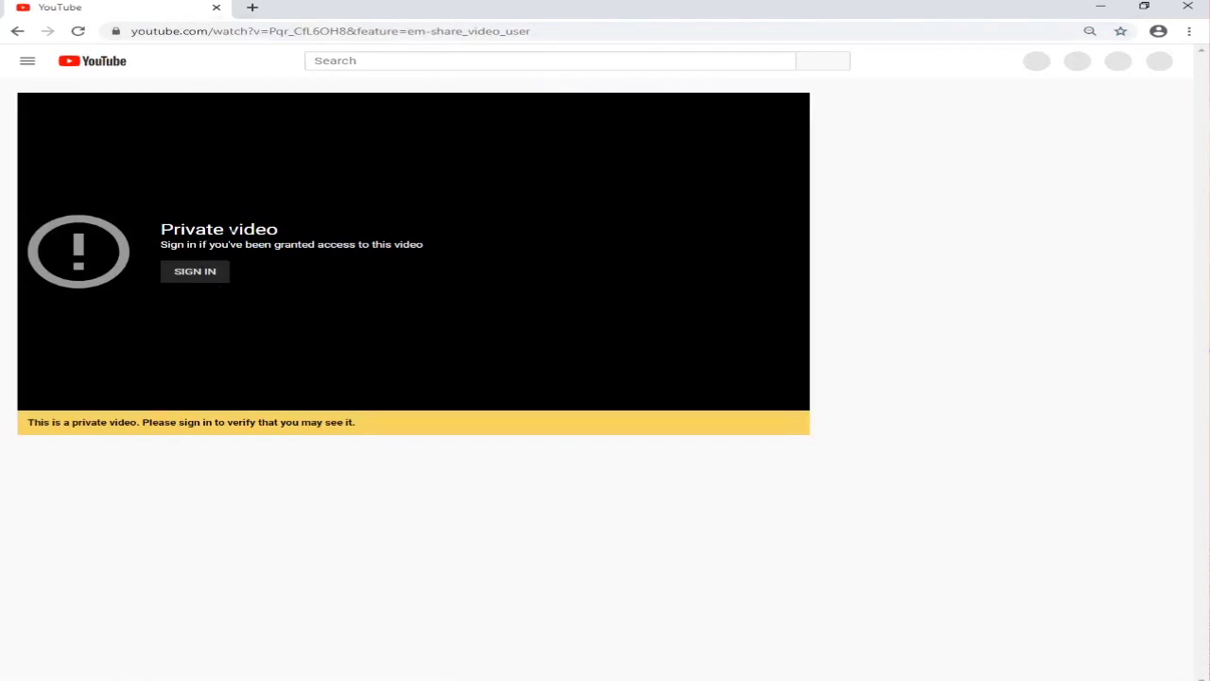
Replace the address with youtube.com to return to the signed-out YouTube home page
click(229, 226)
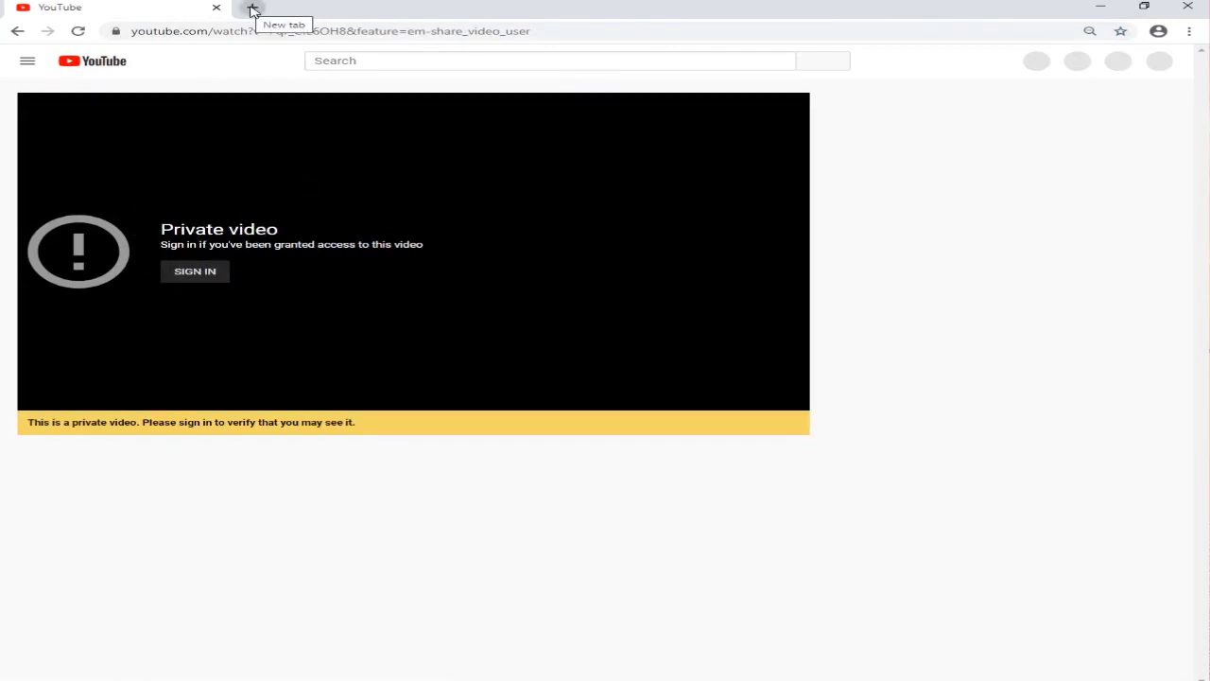
click(262, 38)
text(you)
key(Return)
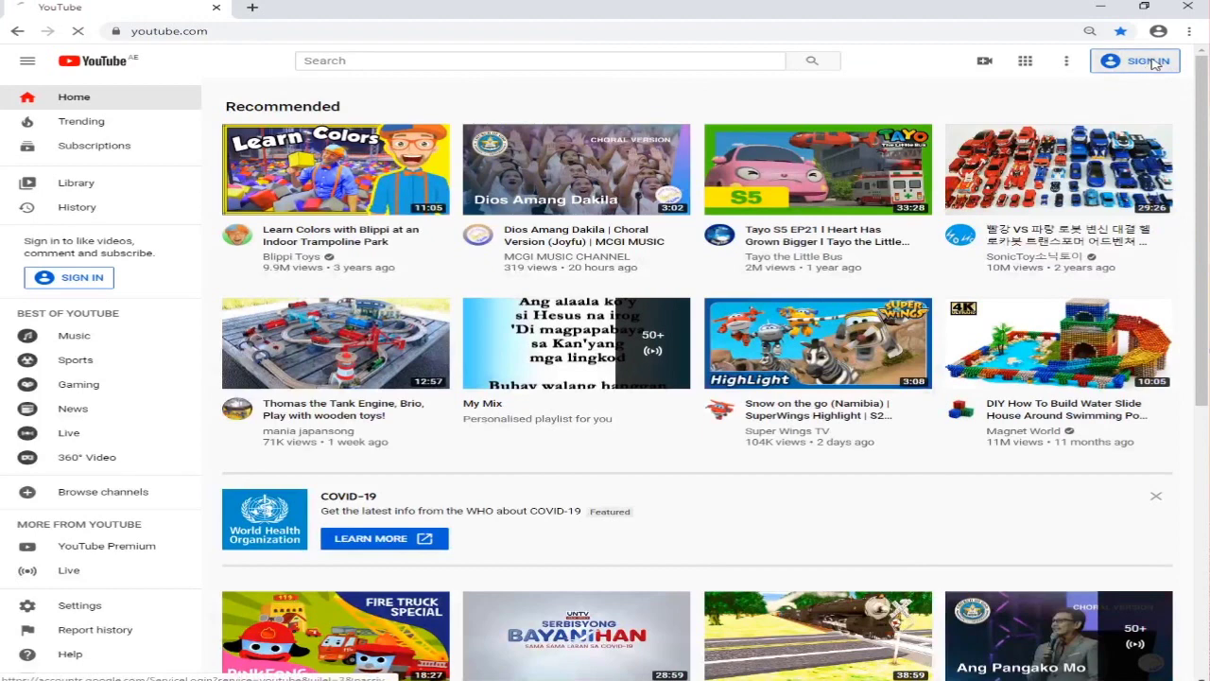
Sign in from YouTube's SIGN IN button with the channel's account and its password
click(1139, 61)
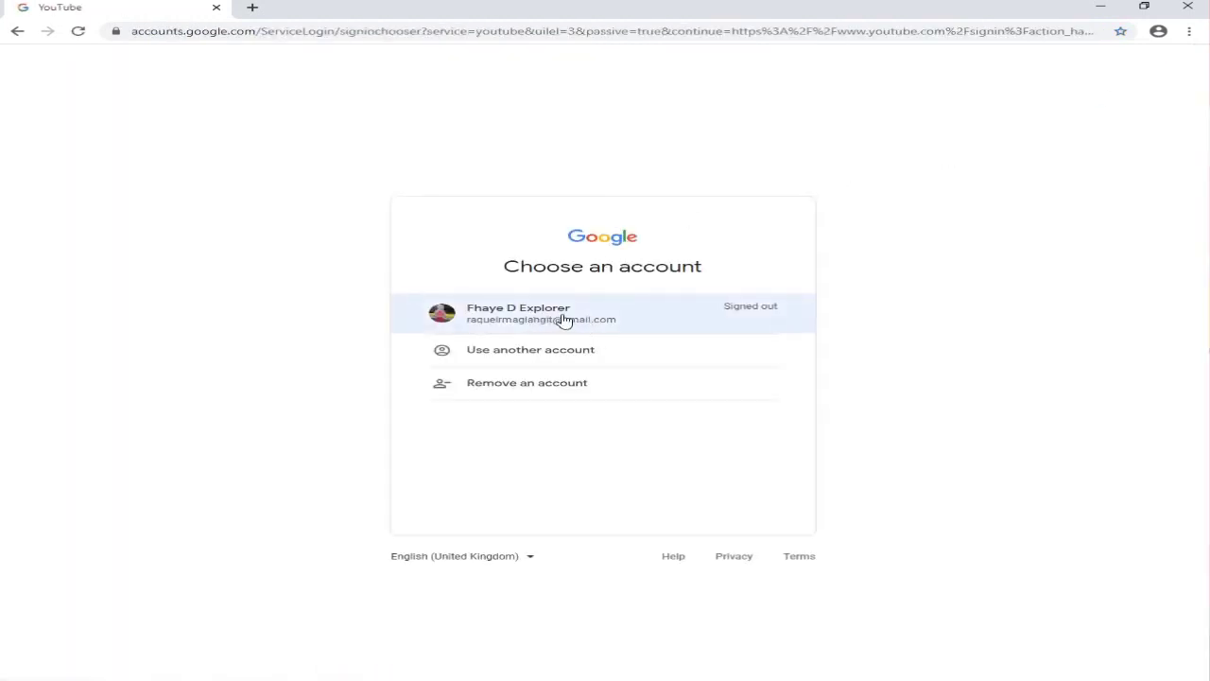
click(563, 319)
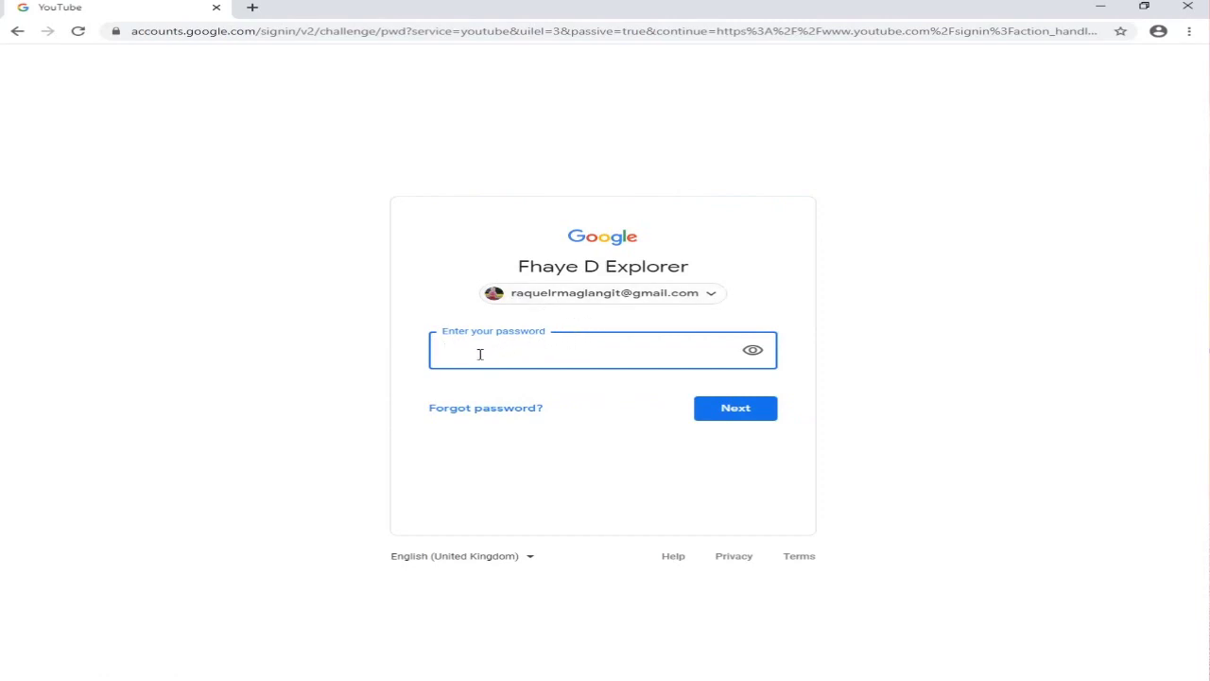
text(•)
click(762, 407)
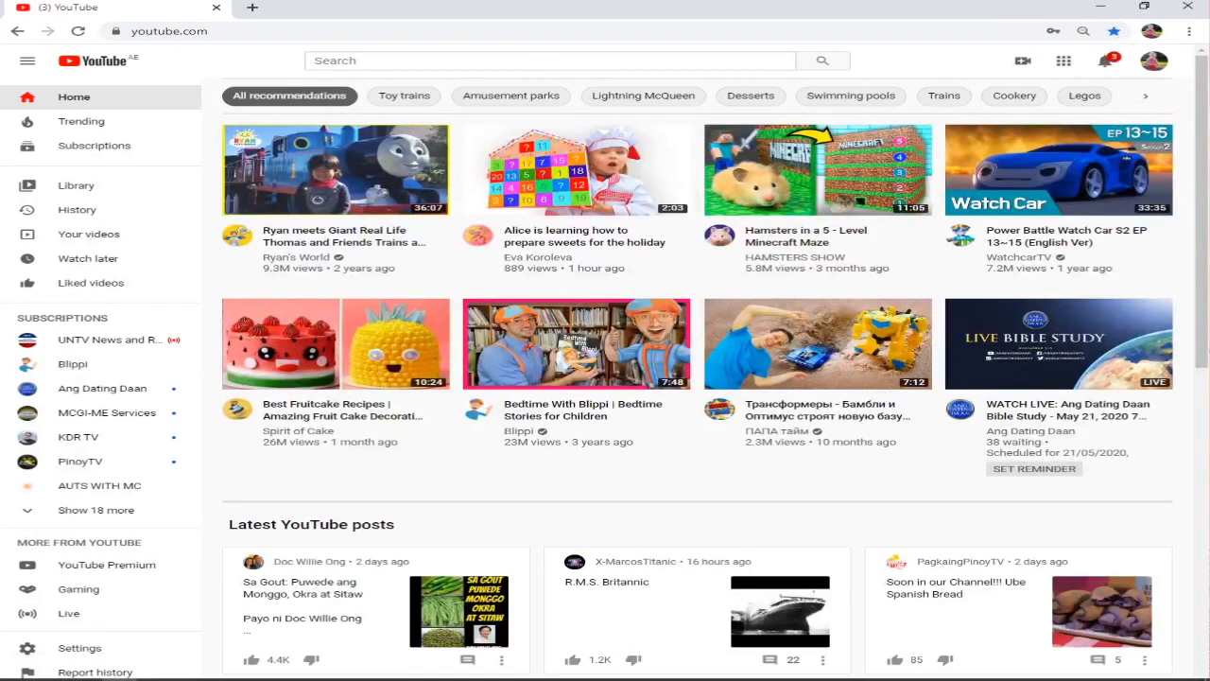
Copy the TEST LIVE BROADCAST link from the WordPad document
click(193, 670)
click(727, 544)
drag(727, 544, 191, 536)
right_click(328, 546)
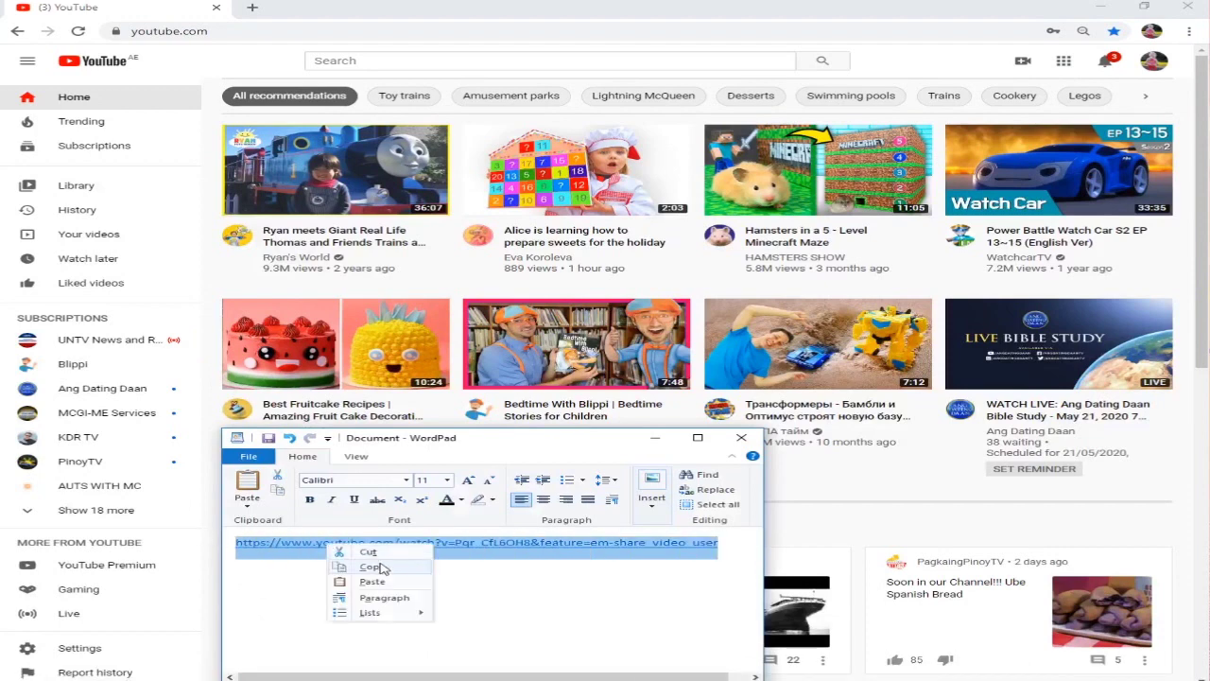
click(379, 566)
Replace the browser address with the copied broadcast link and load its watch page while signed in
click(265, 31)
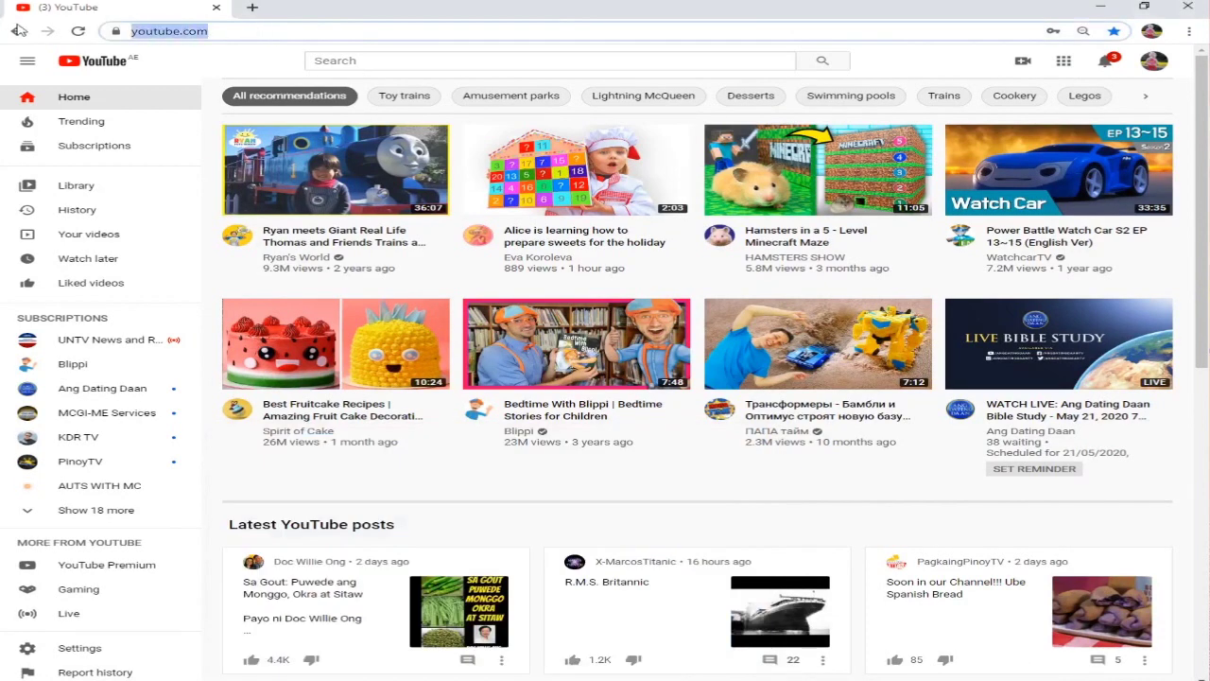
key(BackSpace)
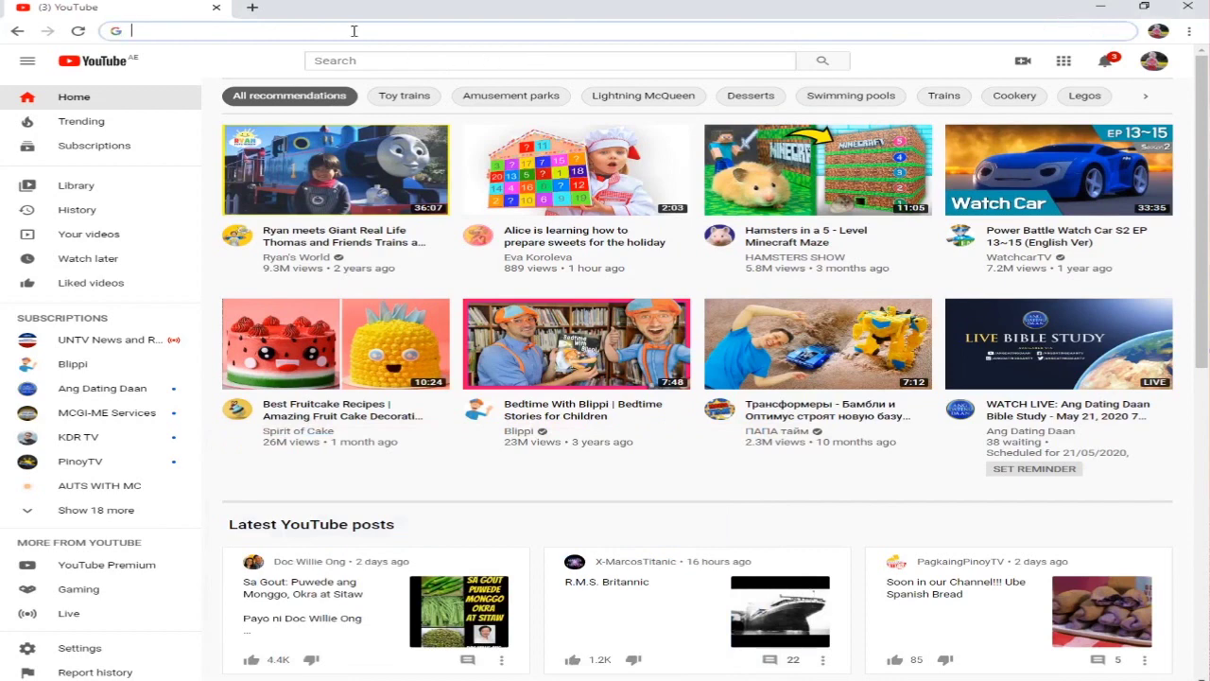
right_click(353, 31)
click(397, 120)
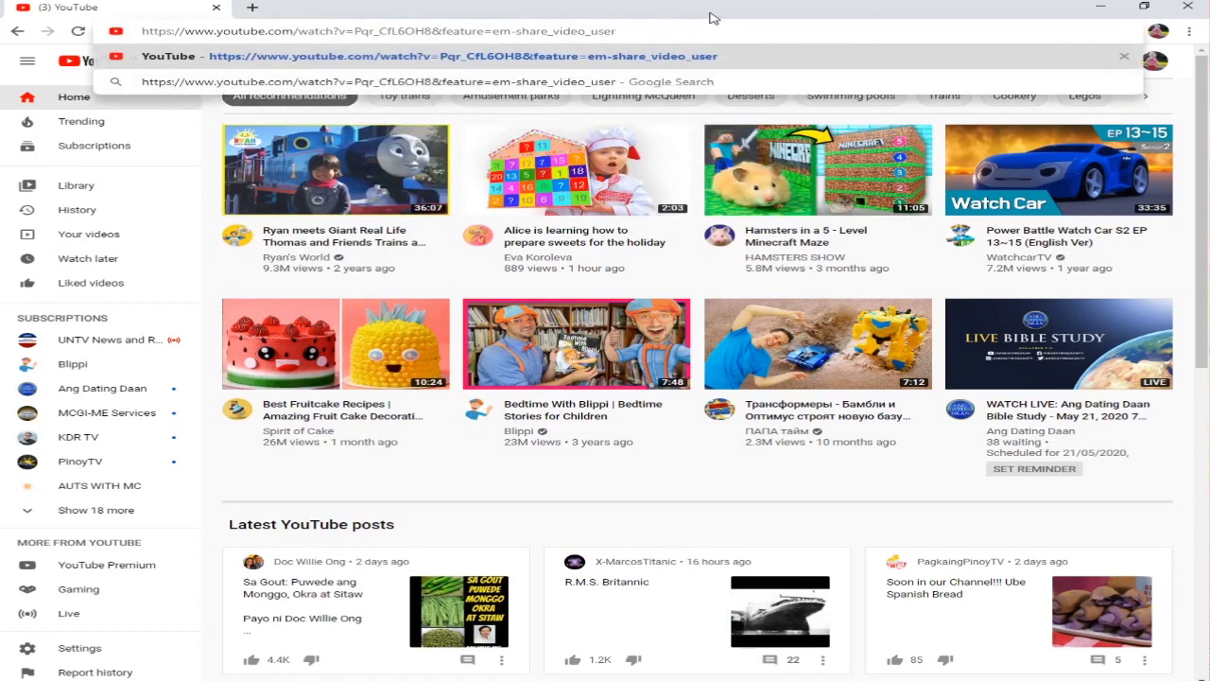
key(Return)
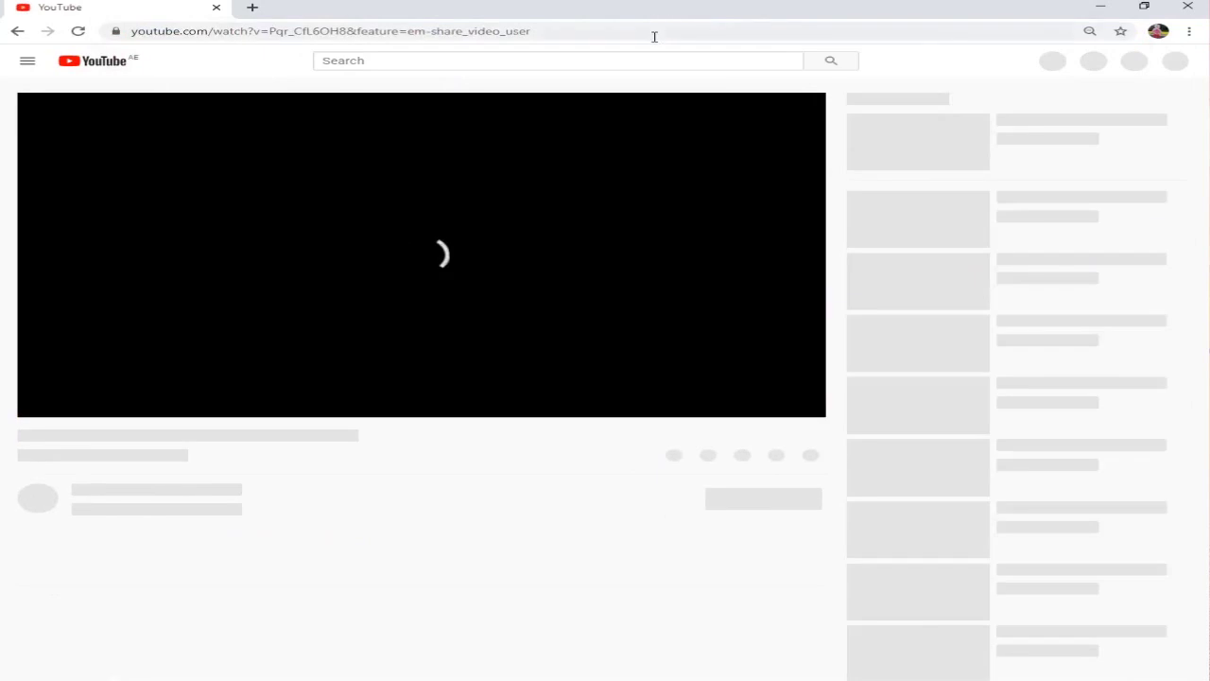